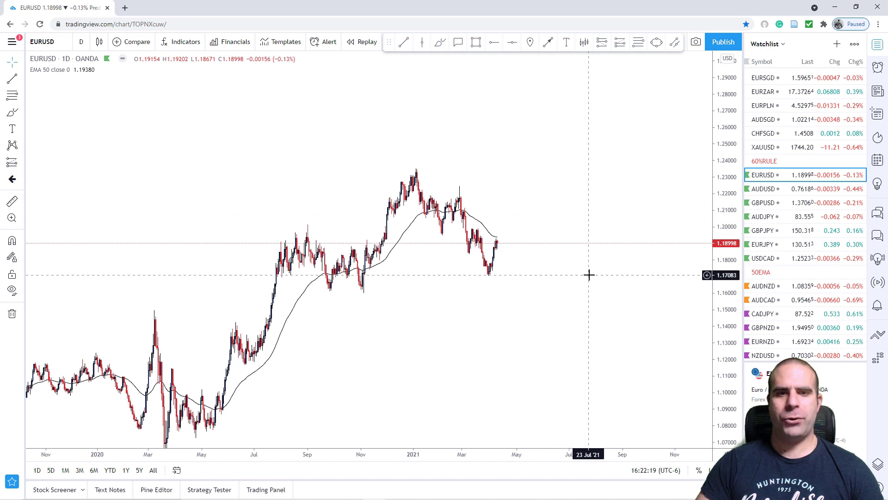
Set the EURUSD chart's interval to 1 day
scroll(589, 278, down, 1)
scroll(595, 293, up, 1)
scroll(595, 292, up, 1)
text(1)
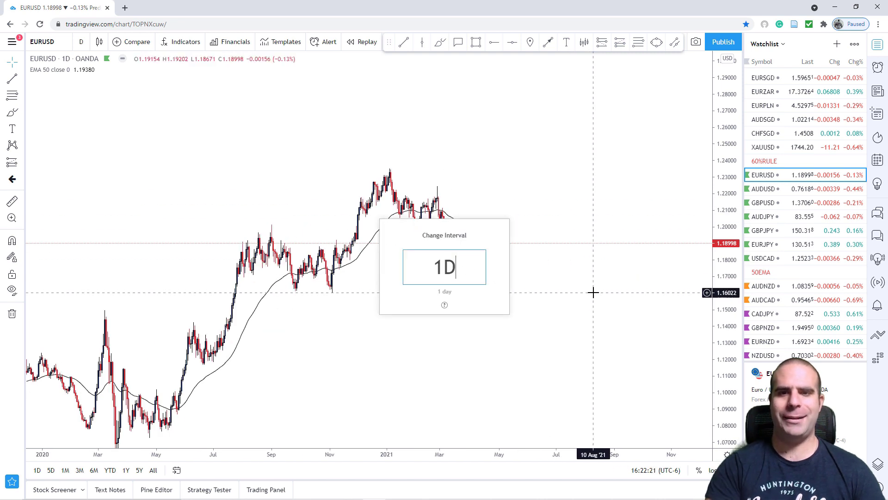
text(D)
key(Return)
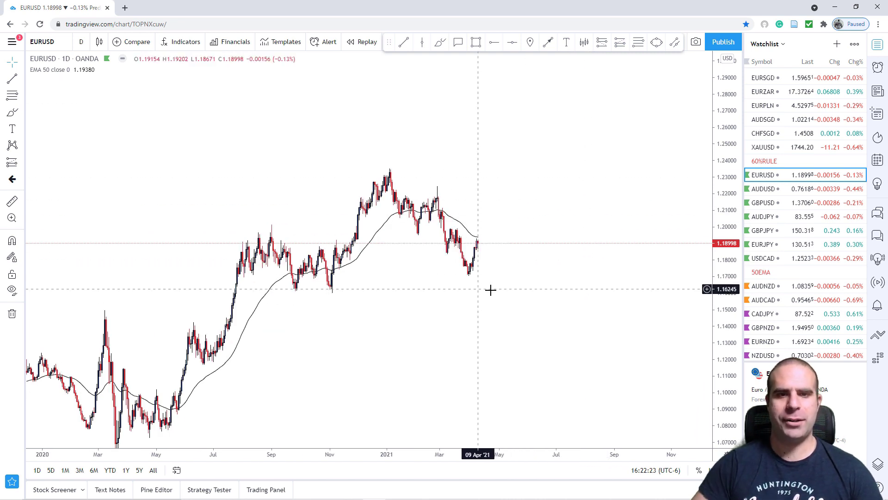
Draw a rising trend line from about 1.077 on 15 May 2020 through the November 2020 low and beyond the price action
scroll(491, 308, down, 1)
click(403, 41)
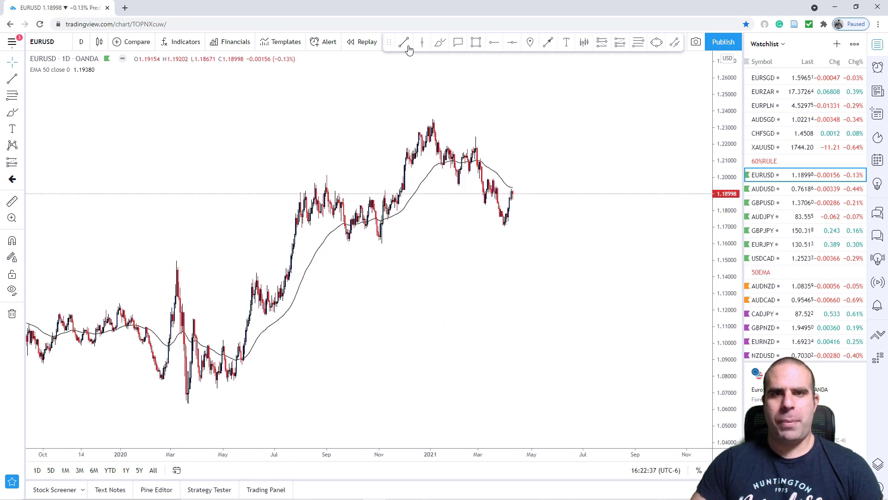
click(235, 381)
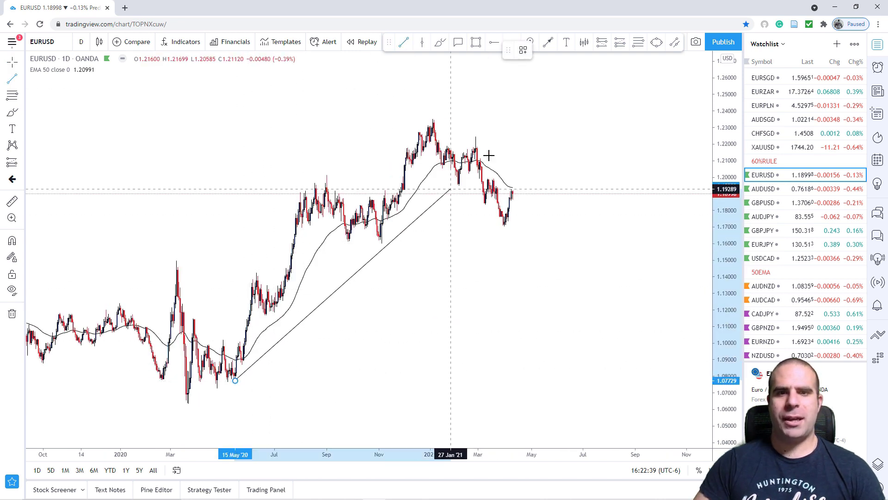
click(518, 115)
Draw a falling trend line from about 1.236 at the January 2021 peak, past the late-February high, to beyond the latest candle
drag(543, 155, 522, 168)
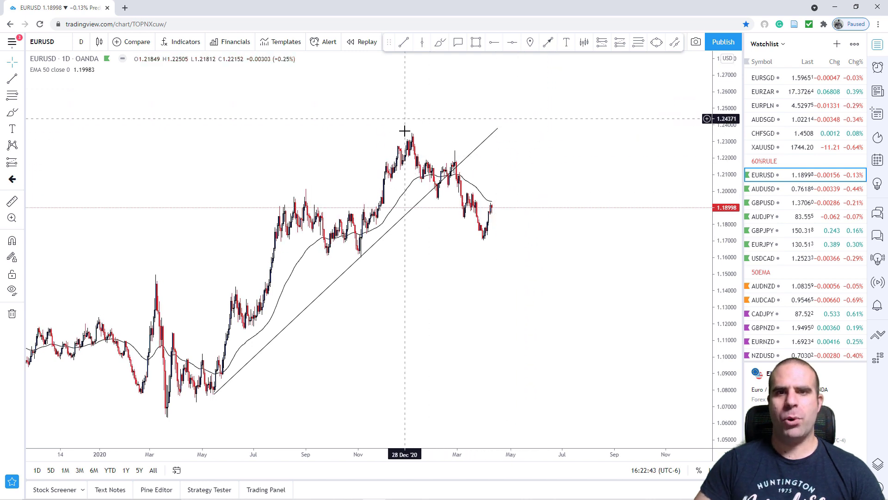
click(403, 42)
click(415, 131)
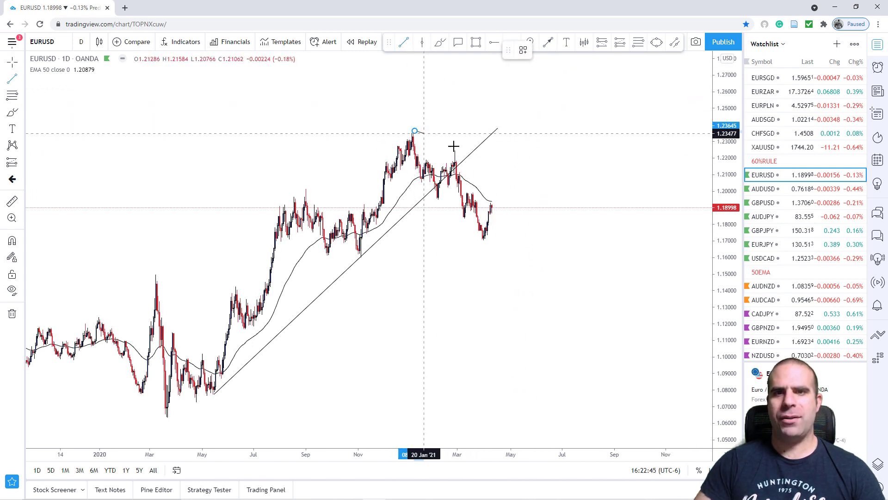
click(520, 211)
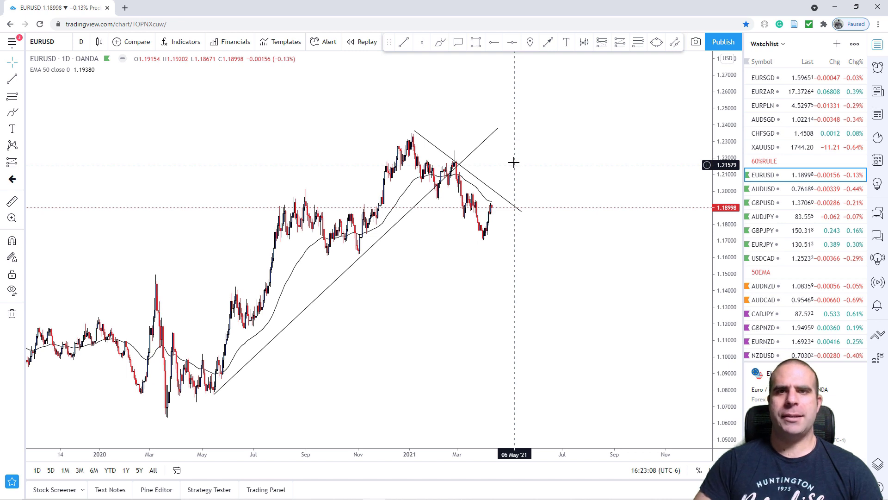
Draw a support rectangle from 23 Sep 2020 to 18 Jun 2021, between about 1.1675 and 1.1627
click(476, 41)
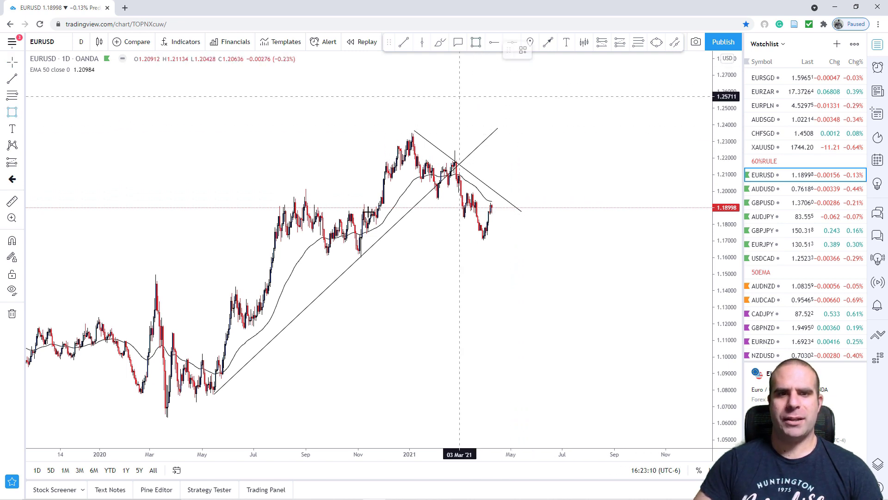
drag(325, 245, 551, 252)
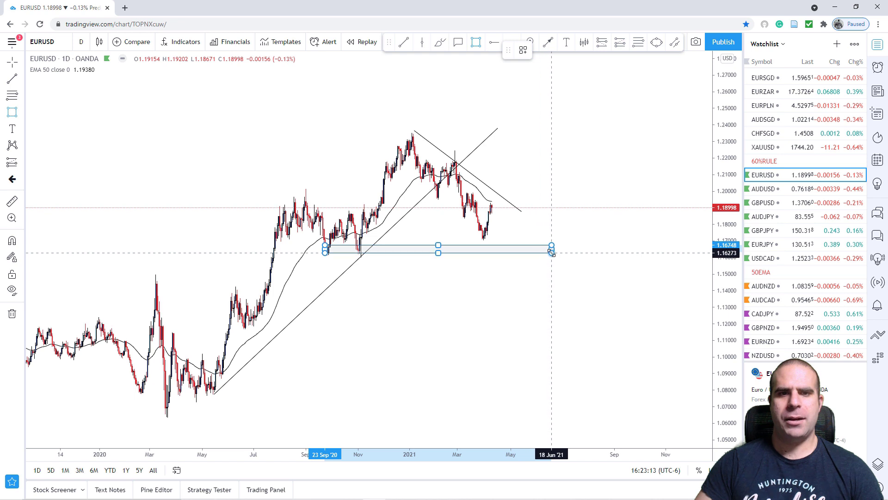
click(432, 288)
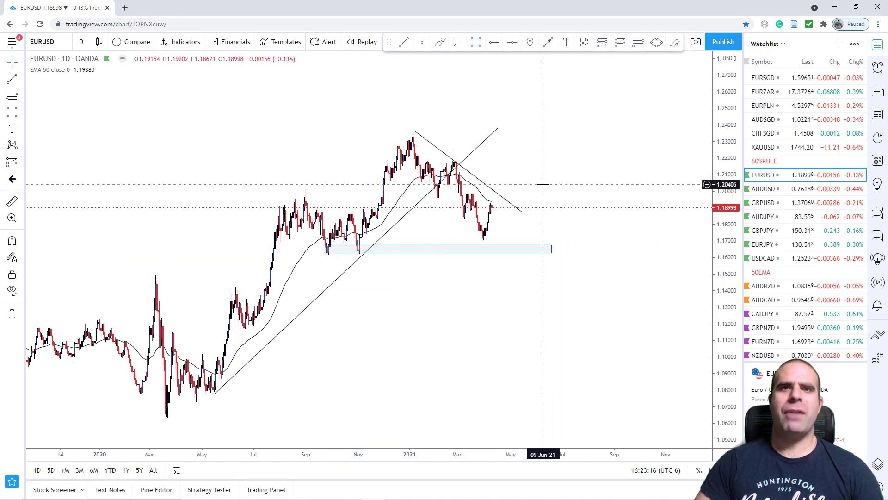
Sketch upward Brush strokes above the recent price action and remove them
click(440, 42)
mouse_move(492, 204)
mouse_down()
mouse_move(498, 219)
mouse_move(539, 91)
mouse_up()
key(Delete)
mouse_move(377, 123)
mouse_down()
mouse_move(172, 365)
mouse_move(497, 60)
mouse_up()
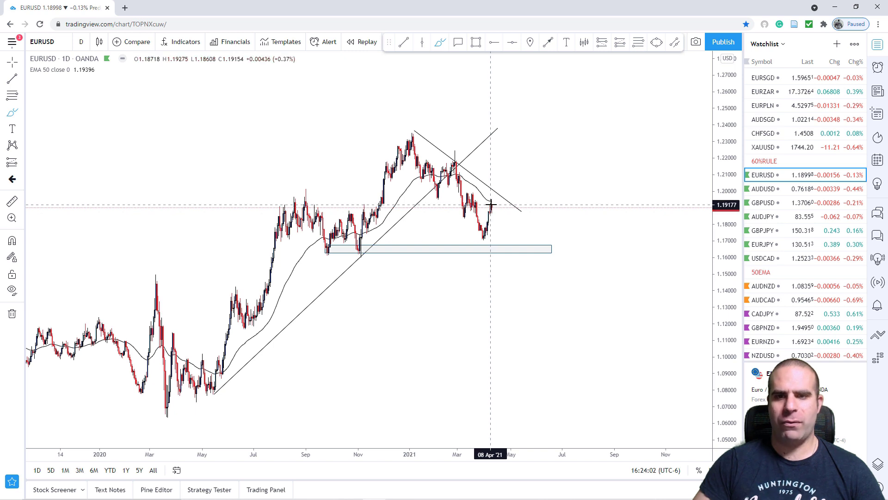
Sketch a wavy downward price path from the latest candle to the support rectangle with the Brush tool
drag(492, 209, 521, 249)
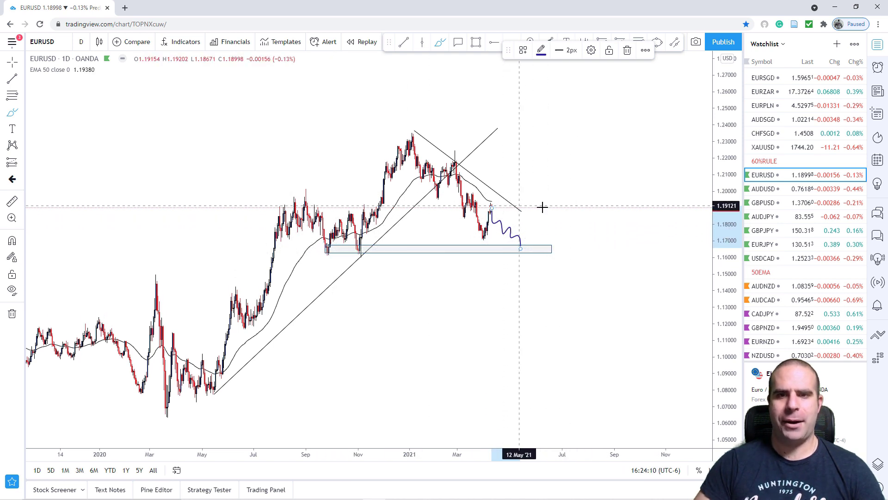
click(575, 178)
Switch the chart interval to 1 hour and remove all existing drawings
text(1)
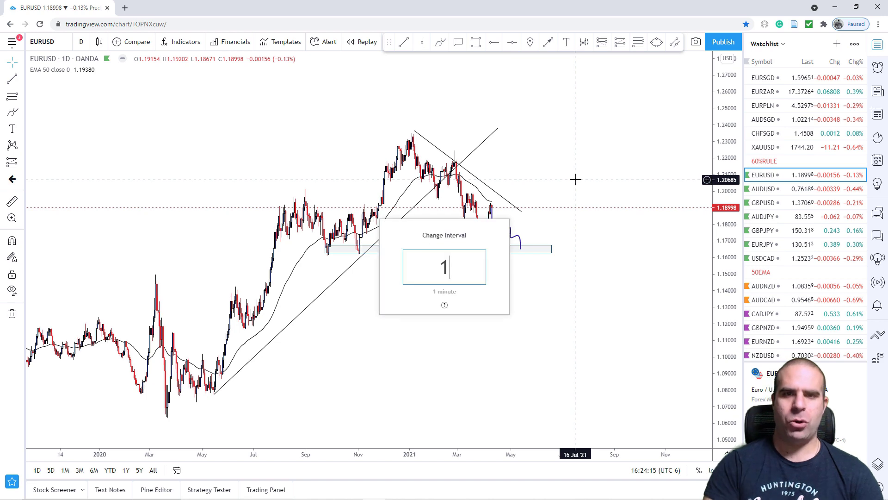
text(H)
key(Return)
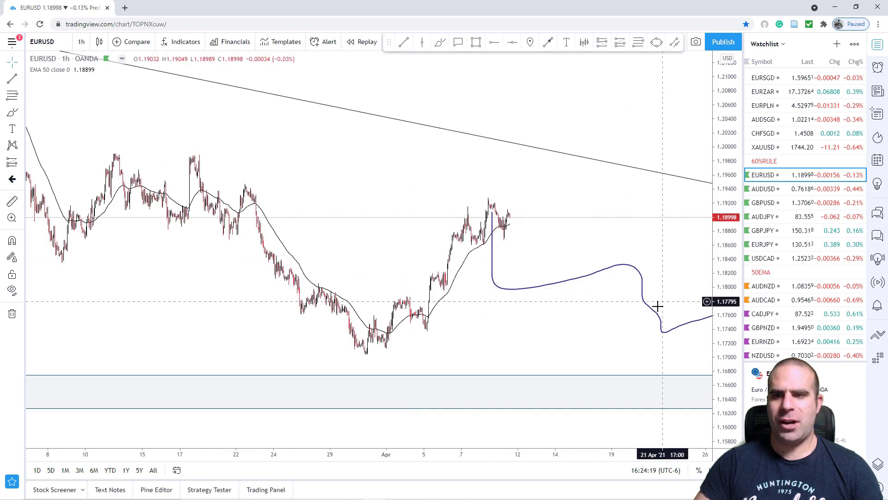
scroll(587, 240, up, 5)
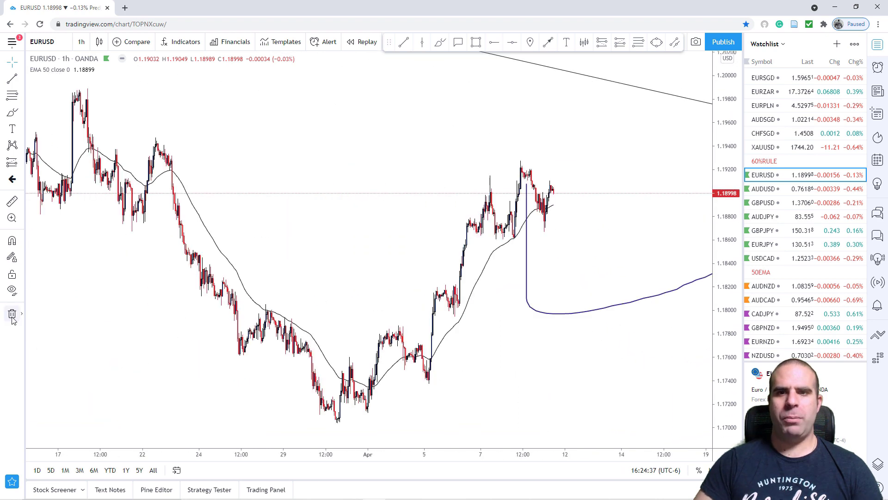
drag(354, 146, 364, 220)
drag(722, 134, 722, 187)
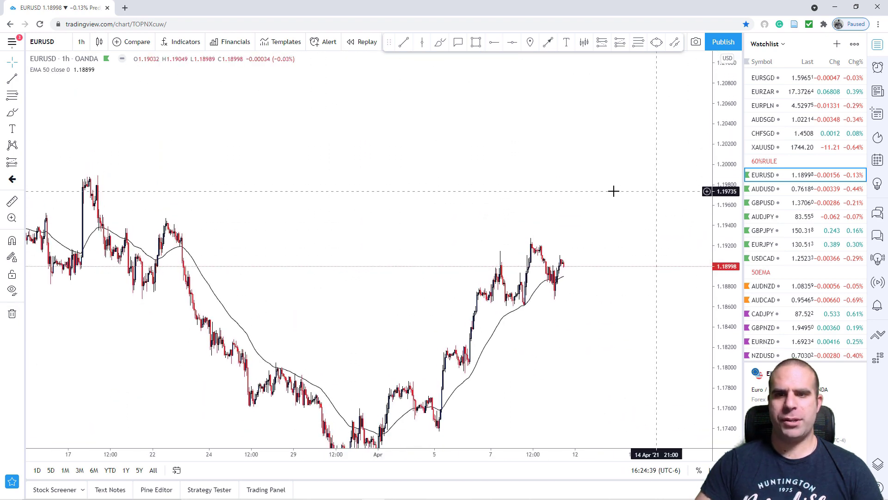
Draw a descending trend line from about 1.2163 on 2 Mar 2021 to about 1.1872 on 20 Apr 2021
scroll(586, 194, down, 7)
scroll(583, 194, down, 3)
scroll(576, 191, up, 5)
drag(466, 123, 575, 345)
drag(290, 148, 424, 224)
scroll(314, 169, right, 10)
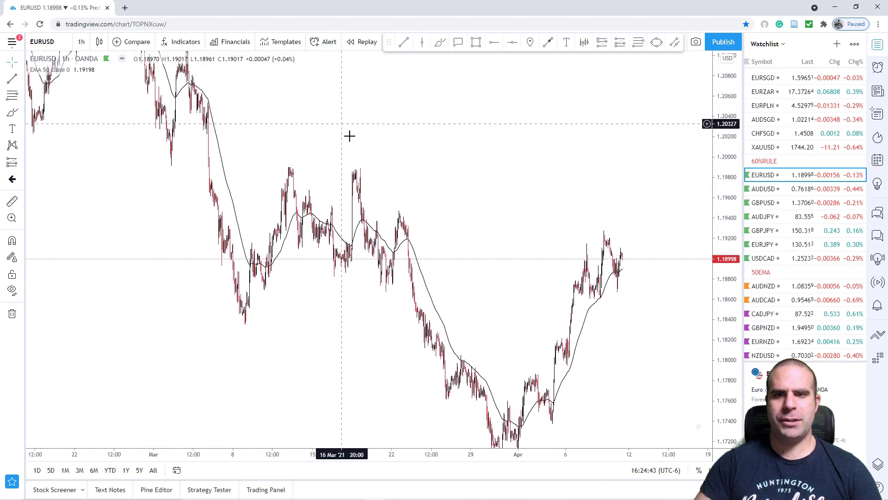
scroll(644, 183, right, 3)
click(403, 42)
click(262, 72)
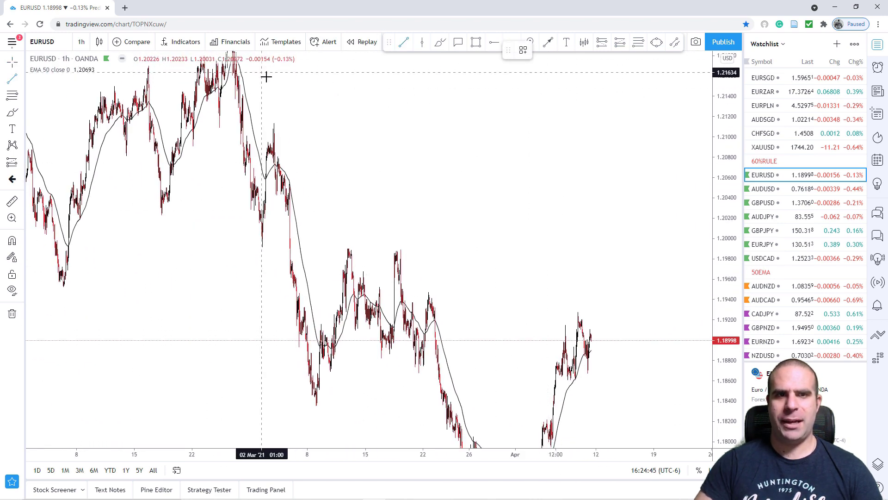
click(666, 369)
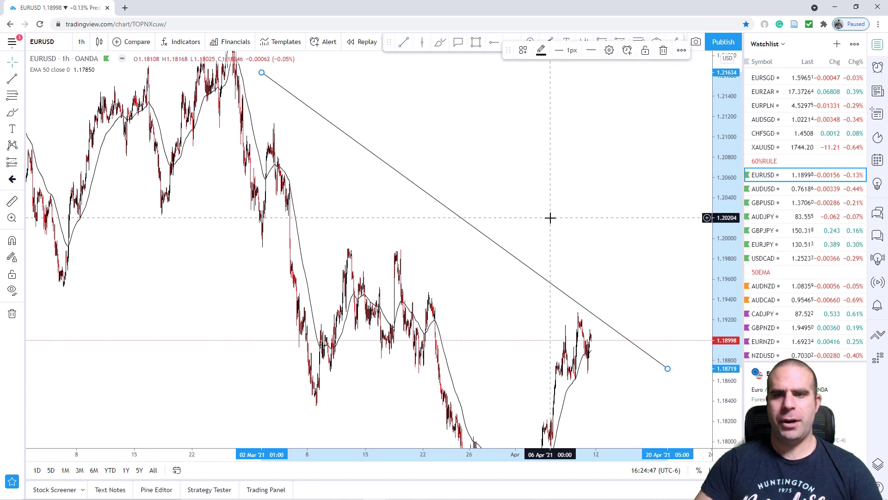
Trace the rising swing highs and lows from 5 to 8 April with the Brush tool, and delete the stroke
scroll(366, 348, up, 5)
mouse_move(362, 389)
mouse_down()
mouse_move(373, 308)
mouse_move(393, 319)
mouse_move(421, 236)
mouse_move(464, 265)
mouse_move(470, 210)
mouse_up()
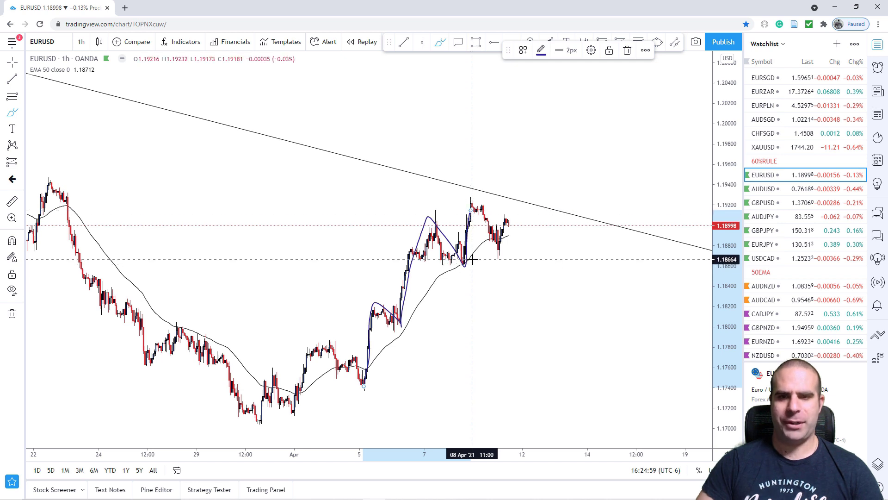
key(Delete)
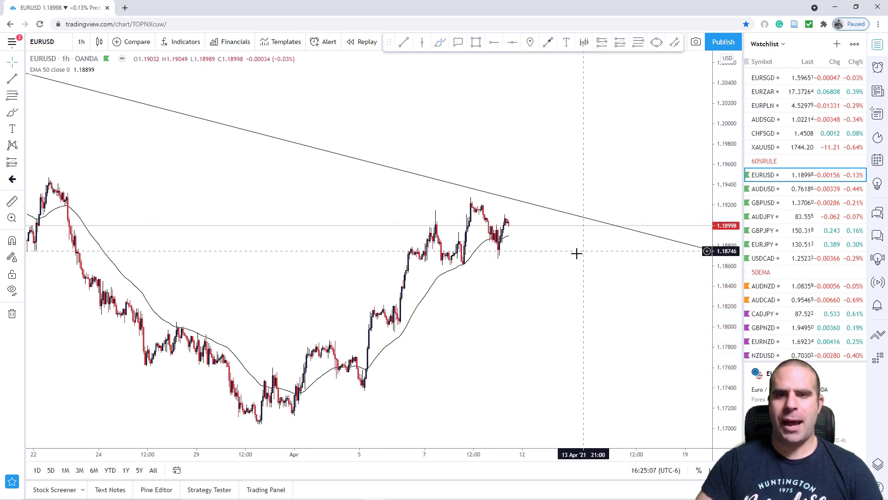
Trace the rally and its consolidations from 5 to 7 April with Brush strokes, and clear them
drag(576, 253, 512, 267)
click(439, 44)
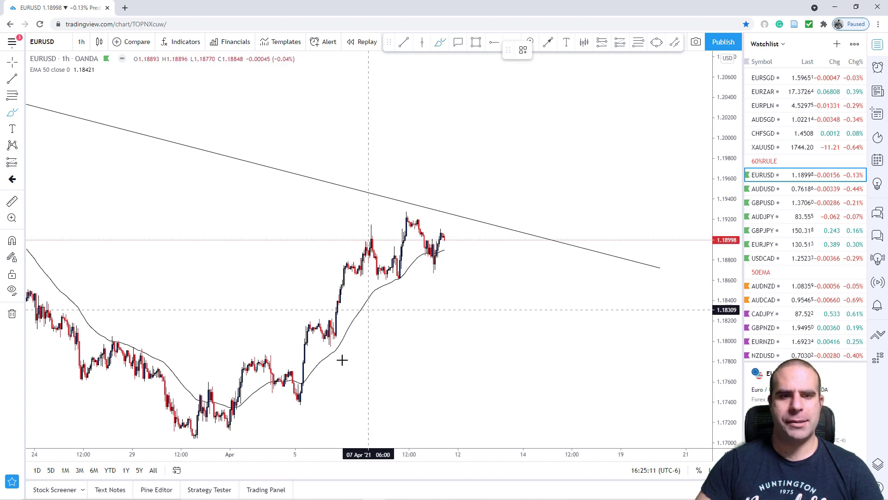
mouse_move(300, 402)
mouse_down()
mouse_move(309, 323)
mouse_move(320, 343)
mouse_move(325, 328)
mouse_move(332, 340)
mouse_move(340, 303)
mouse_up()
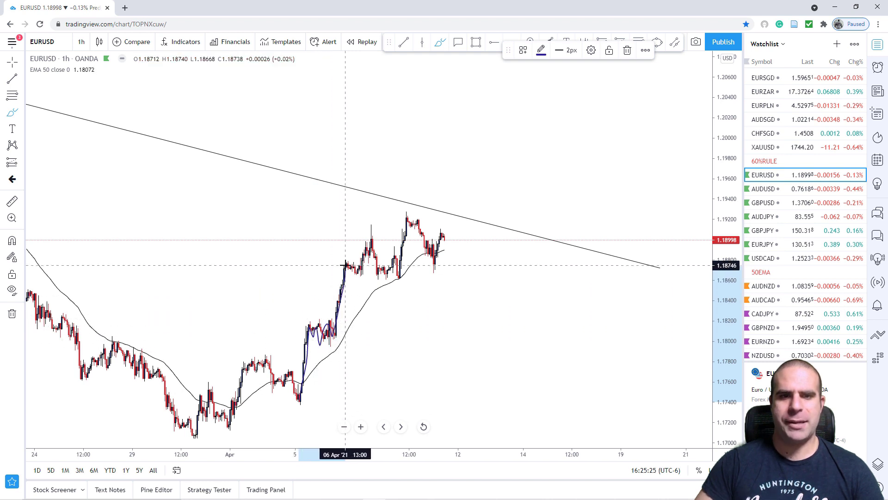
mouse_move(349, 267)
mouse_down()
mouse_move(366, 256)
mouse_move(371, 230)
mouse_move(372, 252)
mouse_up()
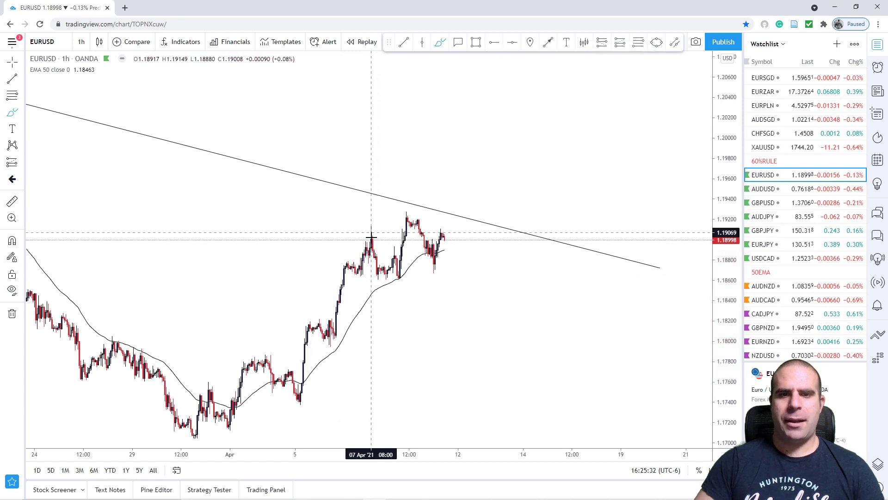
Mark the 7 April high with a horizontal Brush line, trace the push above it and the drop back, and undo the strokes
mouse_move(371, 235)
mouse_down()
mouse_move(381, 262)
mouse_move(397, 272)
mouse_move(406, 211)
mouse_move(416, 221)
mouse_up()
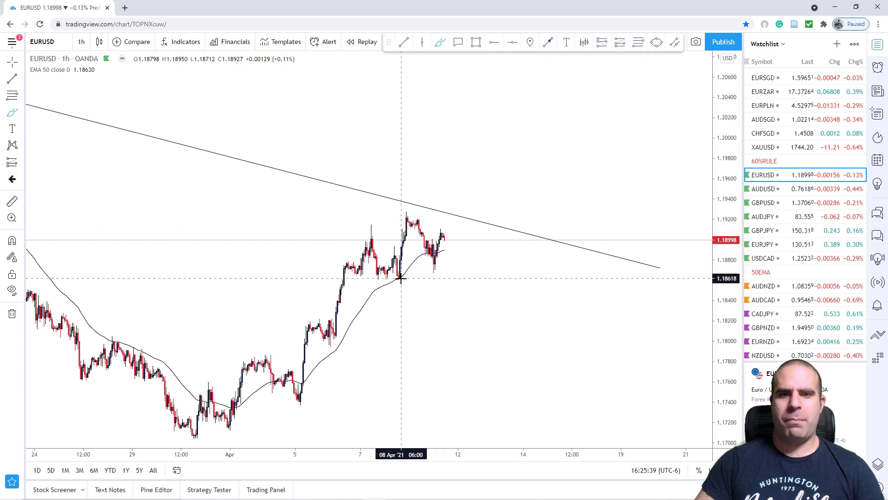
mouse_move(401, 279)
mouse_down()
mouse_move(404, 216)
mouse_move(438, 225)
mouse_move(433, 262)
mouse_up()
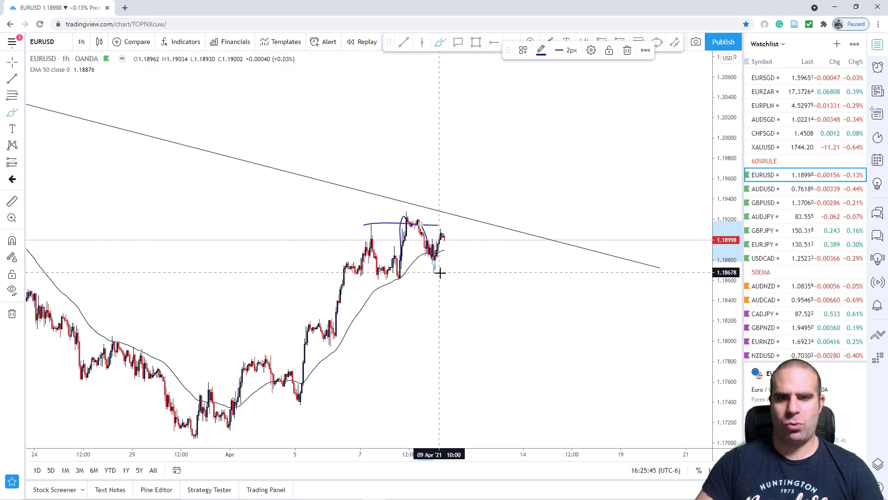
key(ctrl+z)
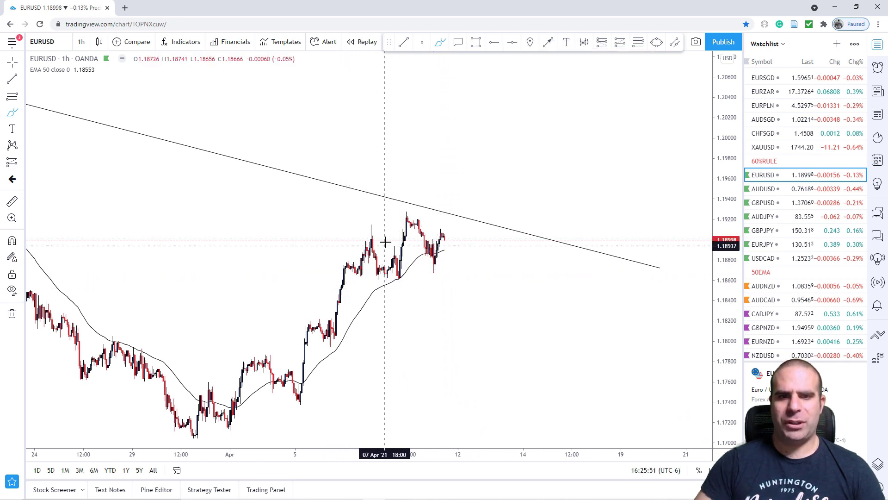
Trace a head-and-shoulders shape over the April highs with a projected drop and two lines across the shoulders, and undo the strokes
drag(354, 281, 370, 230)
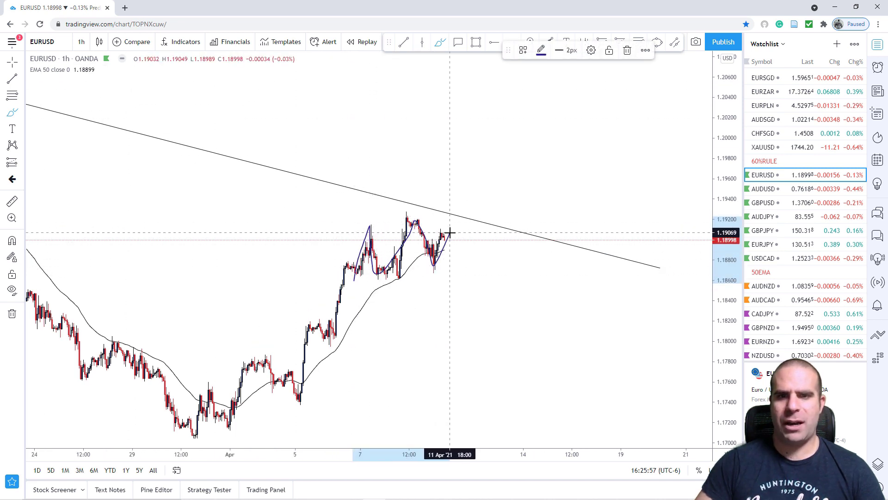
drag(450, 234, 481, 298)
drag(351, 228, 464, 229)
drag(354, 236, 485, 239)
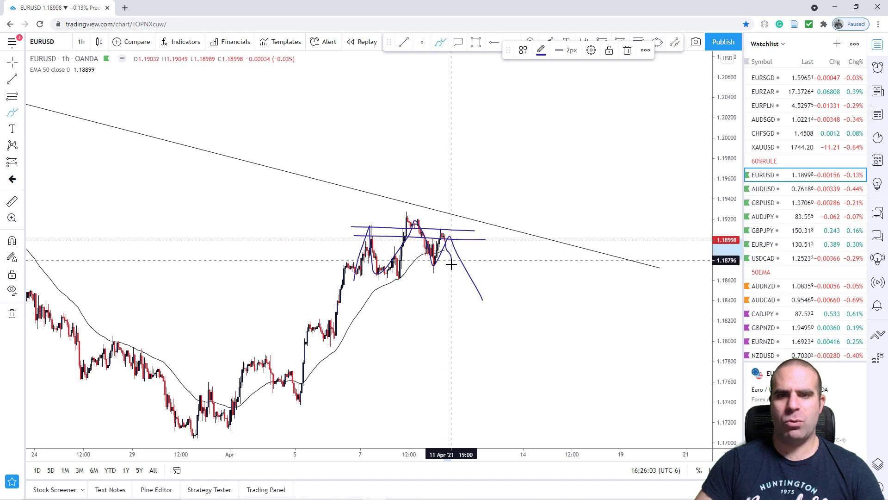
key(ctrl+z)
key(ctrl+z)
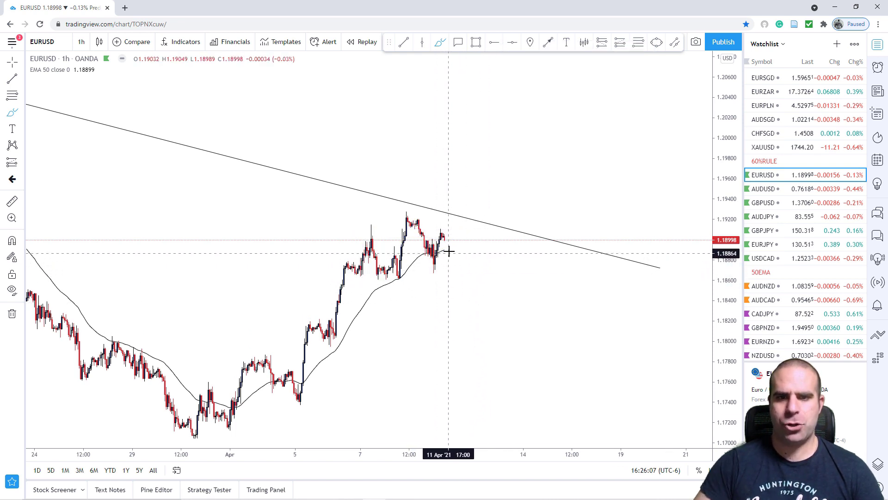
Sketch a sideways-then-rising price path from the end of the EMA up through the descending trend line
drag(449, 251, 536, 214)
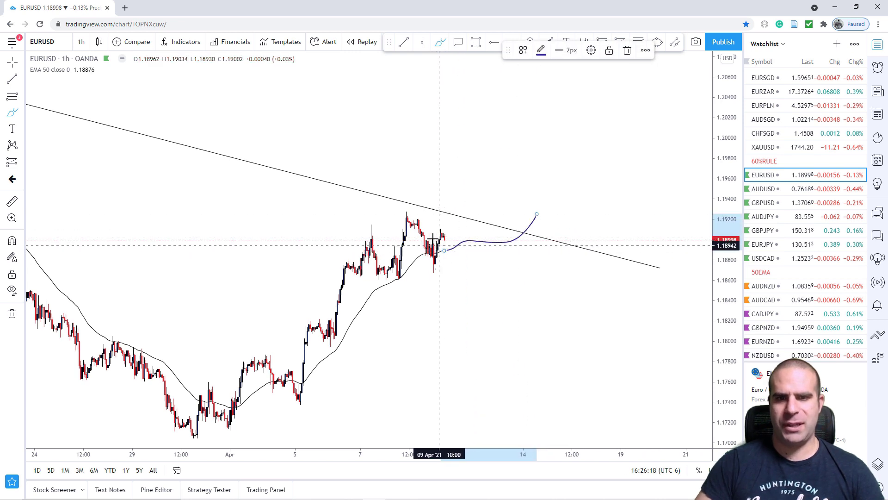
Sketch a stepped falling path from the latest candle and two horizontal strokes along the 7–8 April lows, and clear them
mouse_move(417, 218)
mouse_down()
mouse_move(436, 248)
mouse_move(441, 233)
mouse_move(456, 267)
mouse_up()
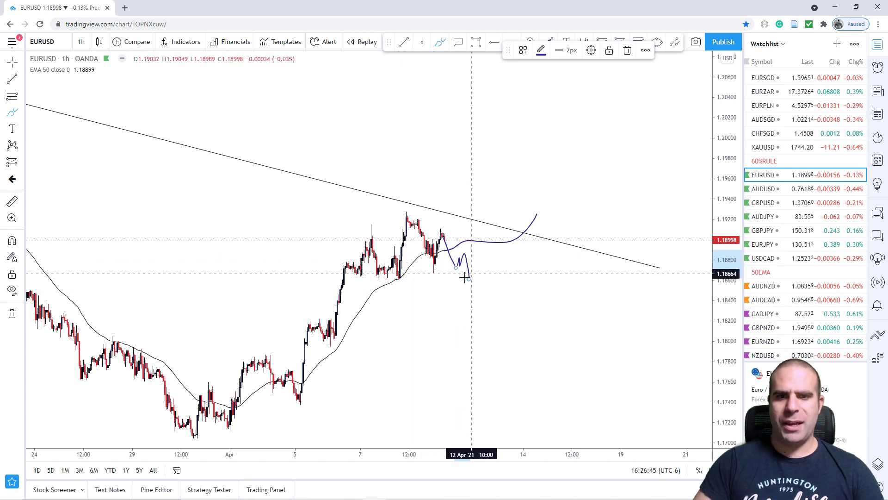
drag(382, 278, 491, 273)
drag(381, 273, 484, 273)
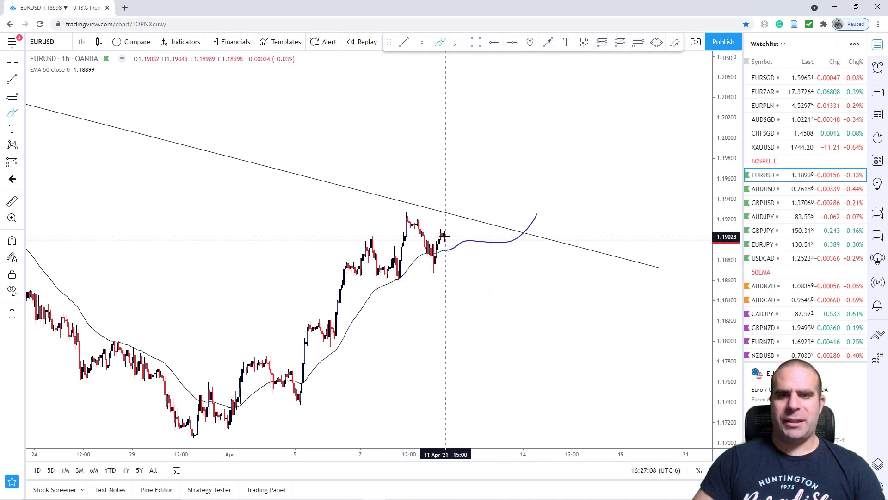
Brush a falling path from the latest candle to about 1.183, plus horizontal support lines at about 1.186 and 1.187
drag(443, 237, 459, 312)
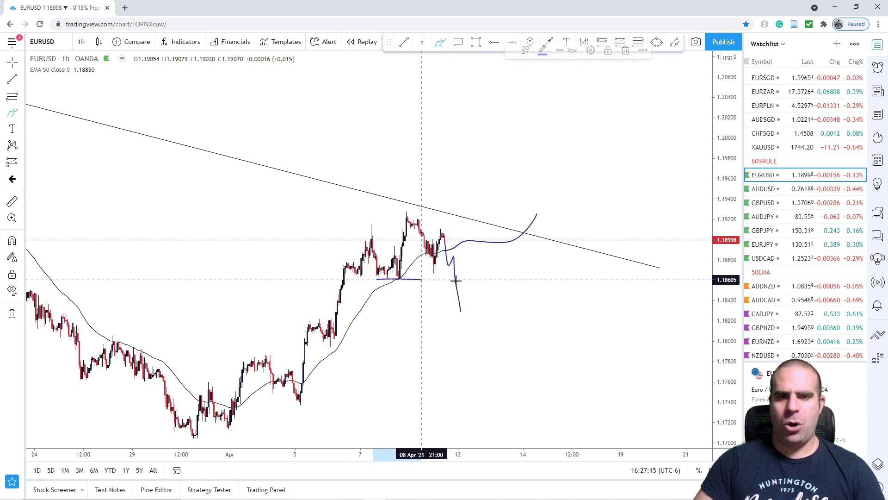
drag(455, 281, 473, 280)
drag(379, 270, 489, 269)
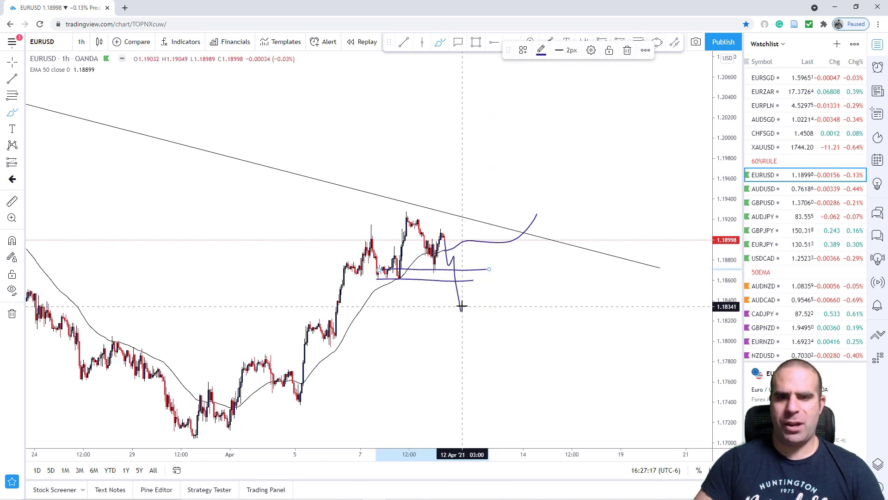
Extend the brushed falling path to about 1.179 and place a narrow short position with entry 1.18573, stop 1.18869 and target 1.18126
mouse_move(462, 309)
mouse_down()
mouse_move(464, 277)
mouse_move(475, 347)
mouse_up()
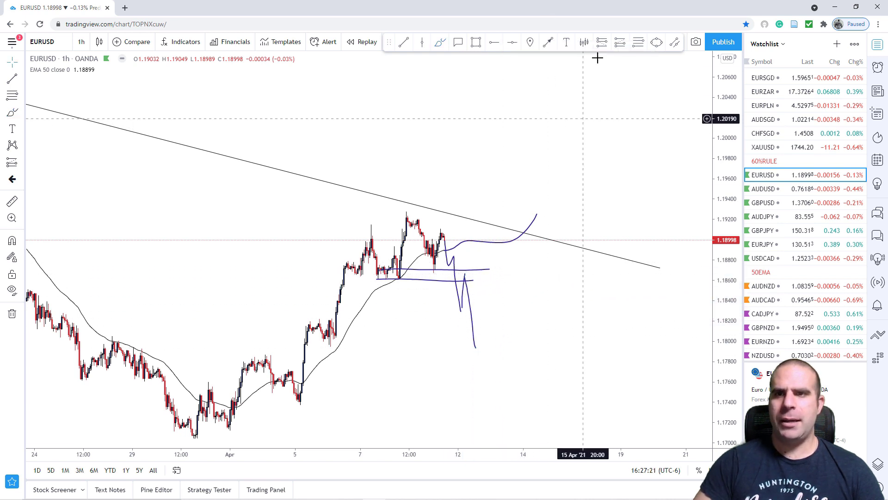
click(601, 41)
click(458, 281)
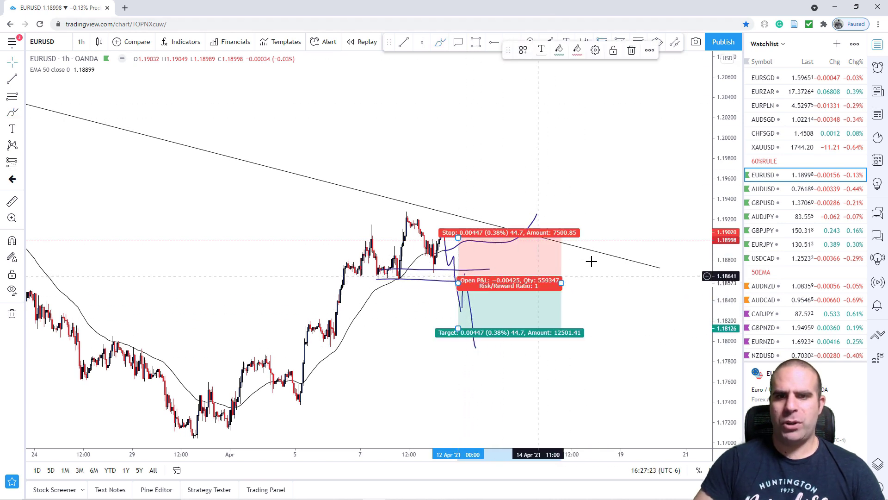
drag(457, 227, 460, 252)
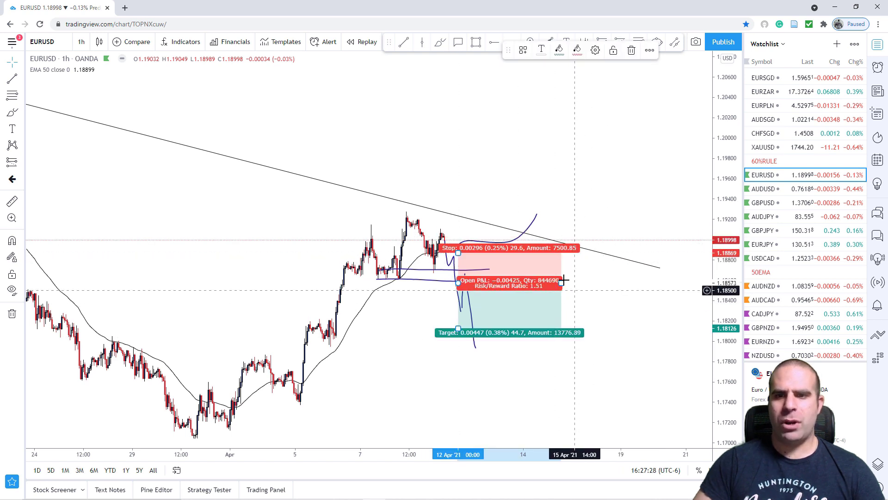
drag(561, 283, 503, 283)
click(563, 296)
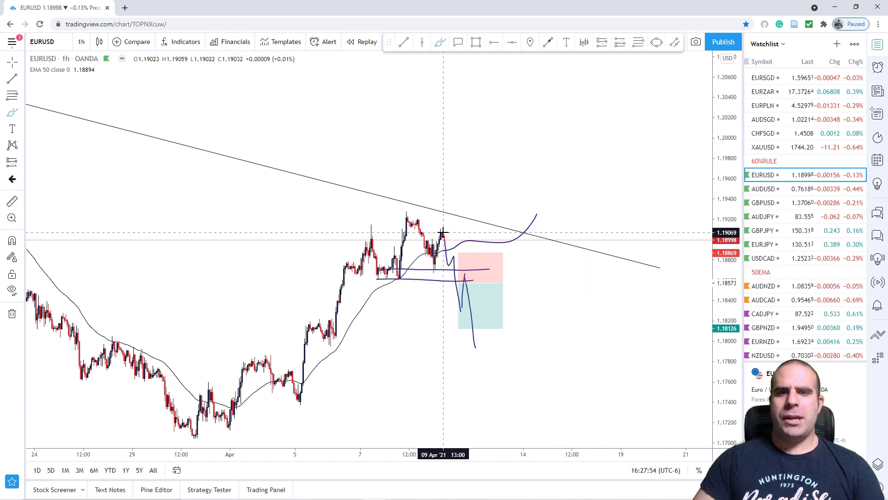
Brush a choppy fall to about 1.1855, a breakout above the trend line to about 1.2025, and two horizontal lines near 1.196
drag(443, 232, 478, 263)
drag(483, 261, 495, 267)
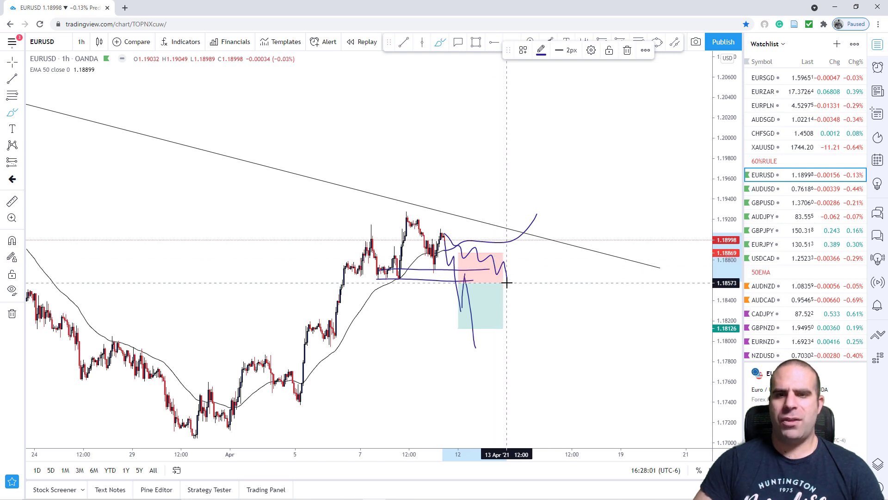
drag(509, 290, 514, 216)
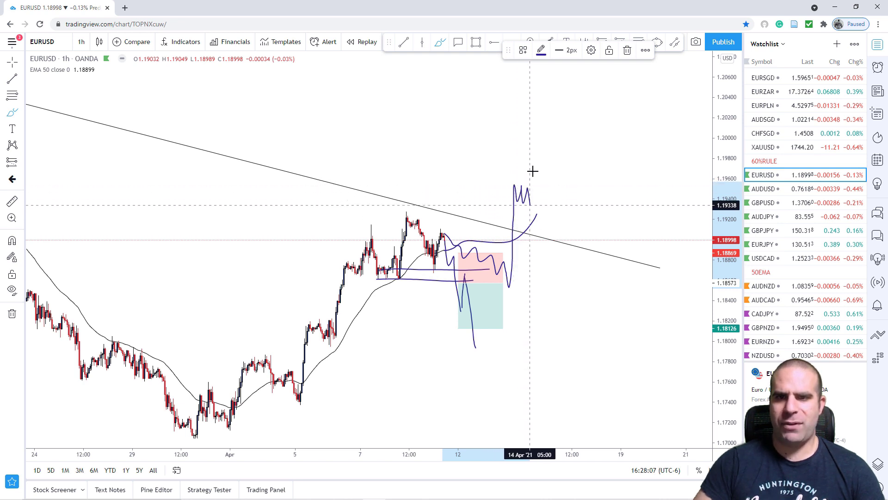
drag(532, 172, 538, 148)
mouse_move(507, 184)
mouse_down()
mouse_move(570, 181)
mouse_move(547, 179)
mouse_move(555, 109)
mouse_up()
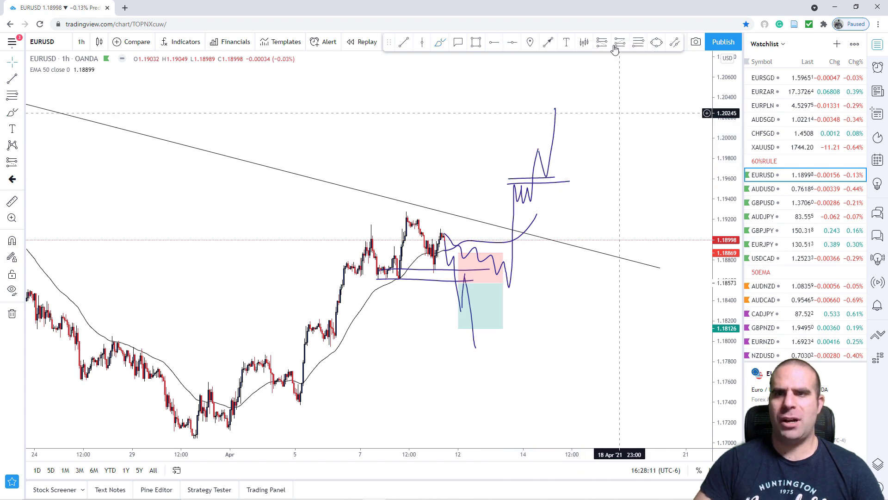
Place a narrow long position on the breakout path with entry 1.19671, stop 1.19379 and target 1.20118
click(546, 170)
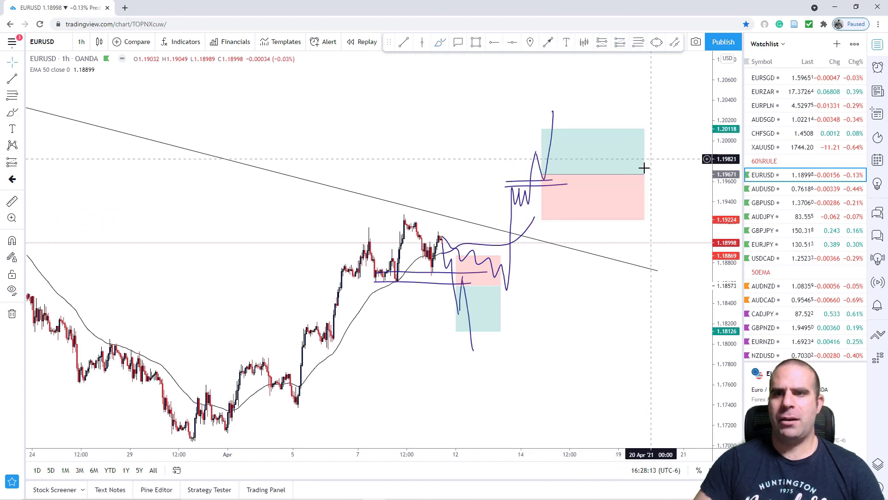
drag(568, 178, 581, 178)
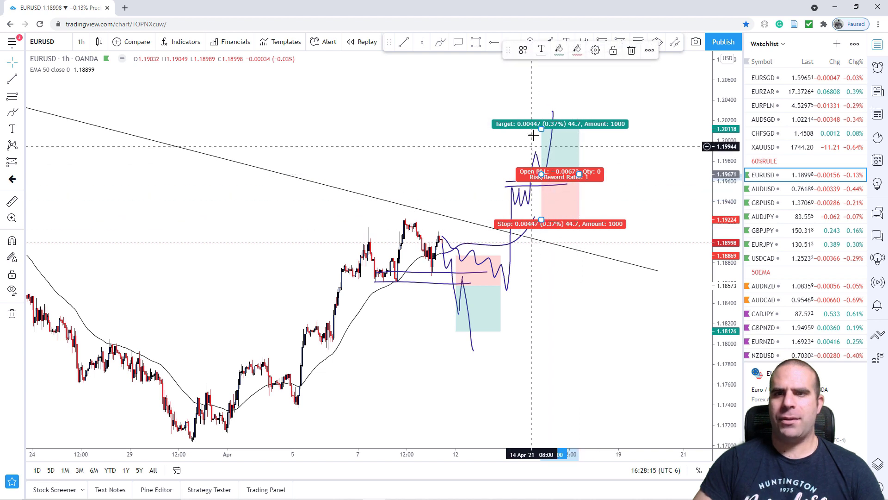
drag(542, 219, 543, 202)
click(663, 244)
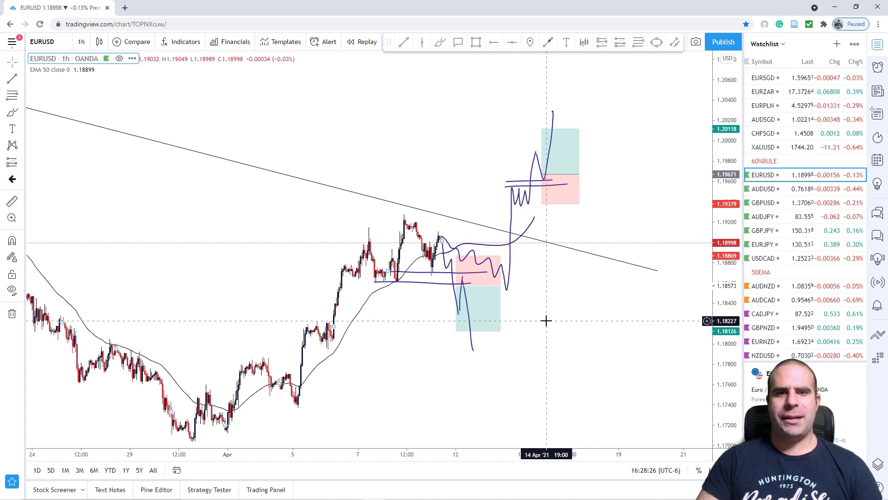
Undo both position boxes, the brushed price paths and the horizontal support lines on the EURUSD chart
scroll(546, 320, down, 1)
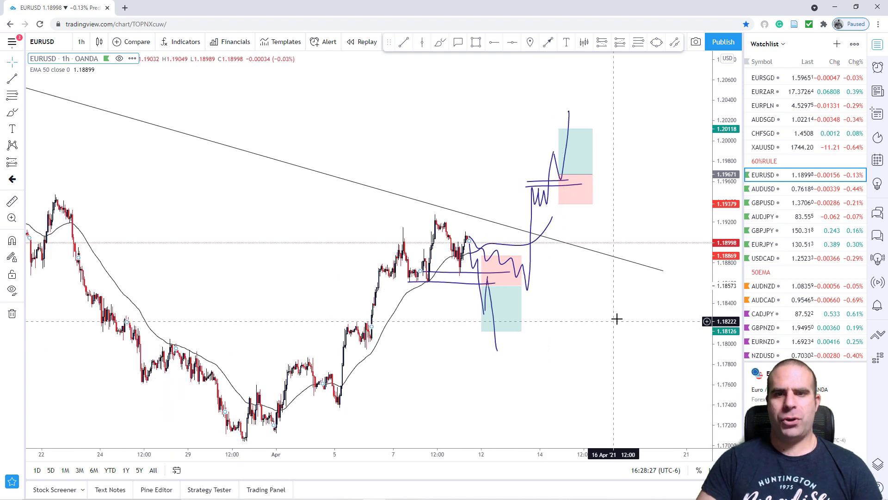
drag(600, 321, 572, 325)
scroll(572, 325, down, 1)
scroll(573, 325, up, 1)
click(440, 43)
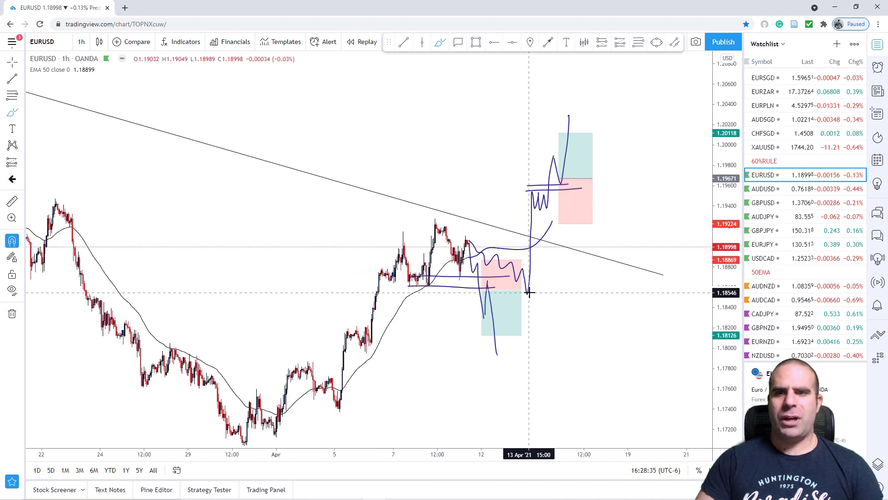
key(ctrl+z)
key(ctrl+z)
key(ctrl+z)
key(ctrl+z)
key(ctrl+z)
key(ctrl+z)
key(ctrl+z)
key(ctrl+z)
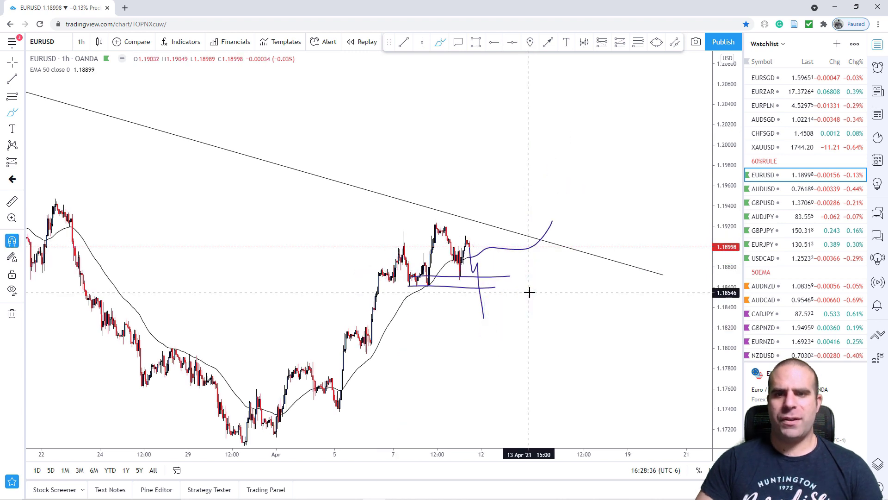
mouse_move(403, 247)
mouse_down()
mouse_move(437, 224)
mouse_move(477, 241)
mouse_move(504, 238)
mouse_move(521, 265)
mouse_move(589, 242)
mouse_up()
key(ctrl+z)
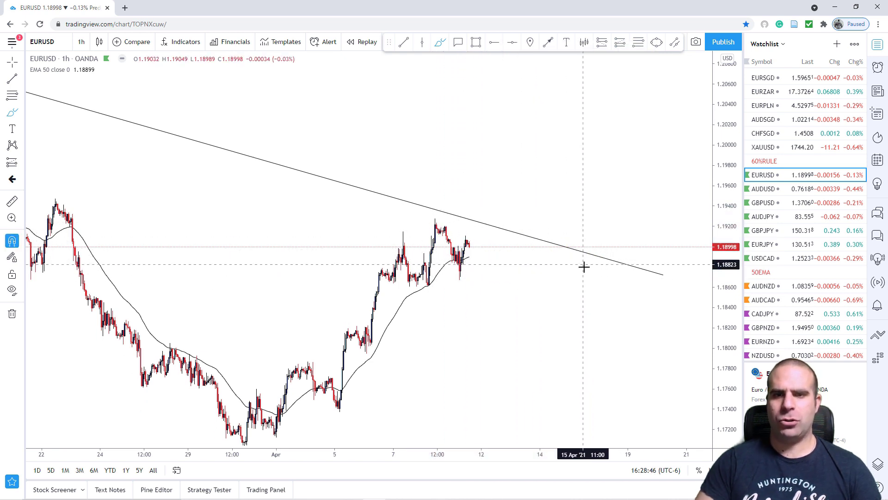
Open the GBPUSD chart on the daily interval, remove its old drawings and rescale the price axis to fit the candles
scroll(532, 324, down, 2)
scroll(538, 324, up, 2)
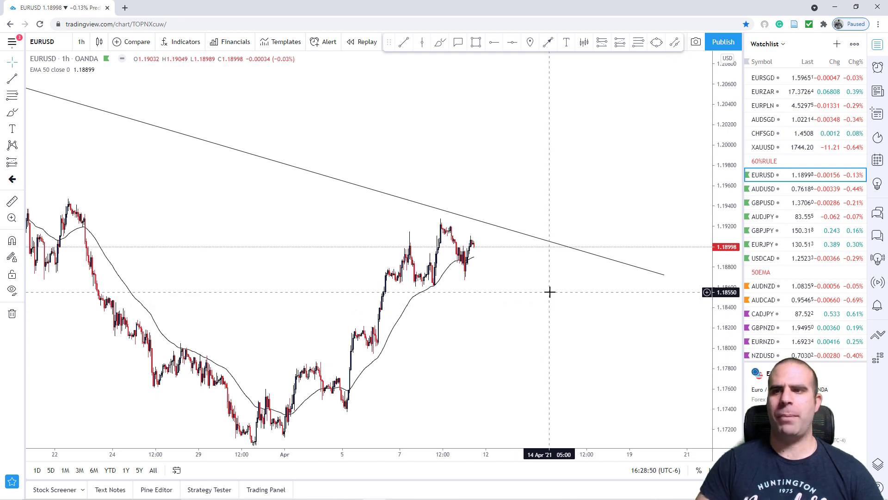
click(768, 203)
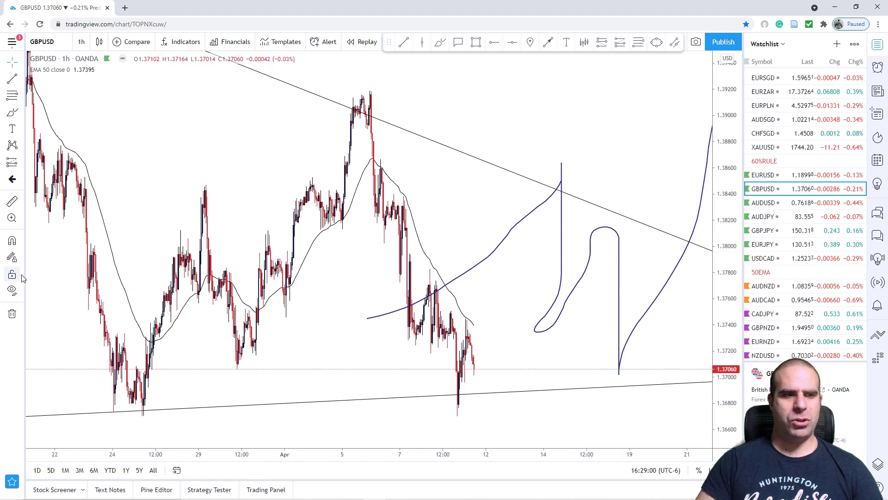
text(1d)
key(Return)
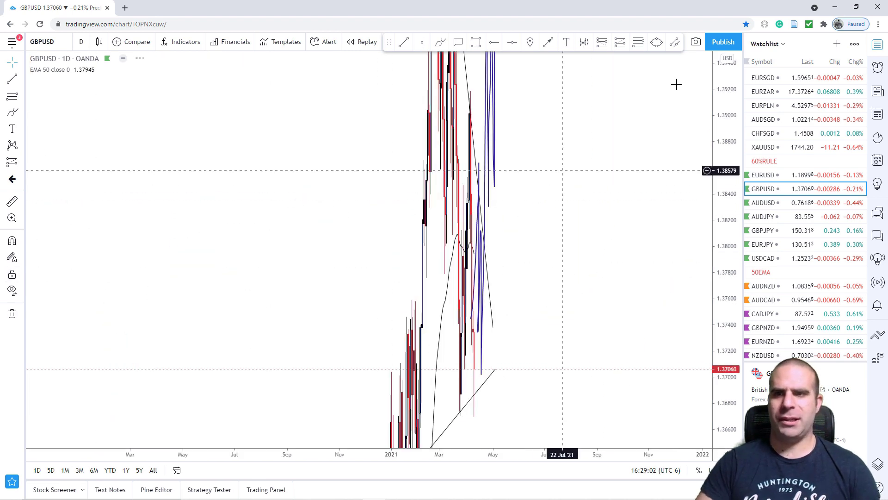
drag(728, 162, 727, 294)
drag(624, 173, 508, 234)
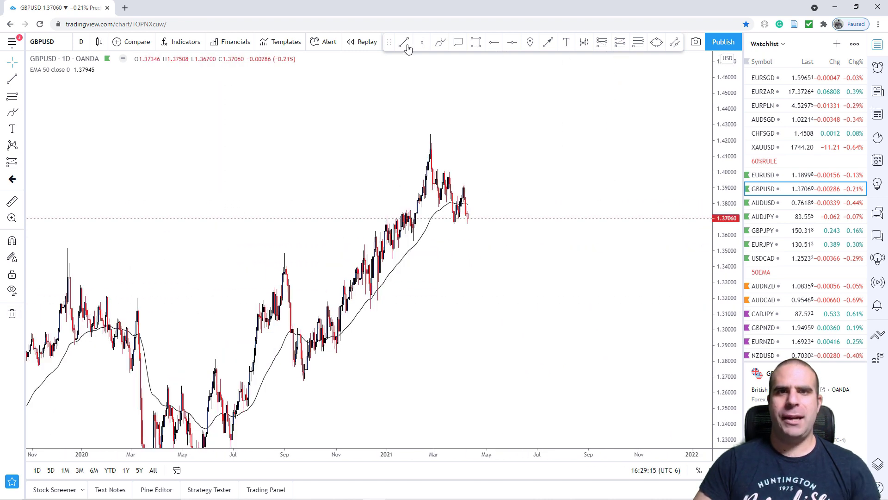
Draw a rising trend line from the 23 September 2020 low at about 1.268 through the later lows to about 1.41
click(405, 46)
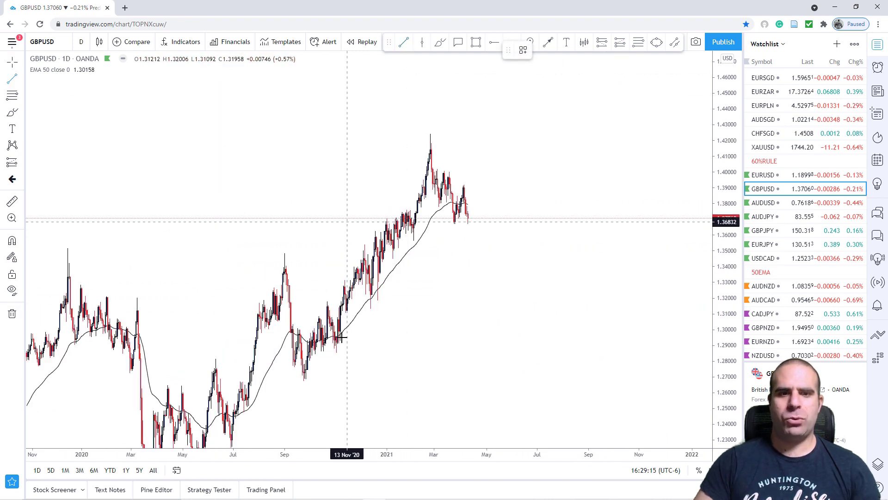
click(303, 380)
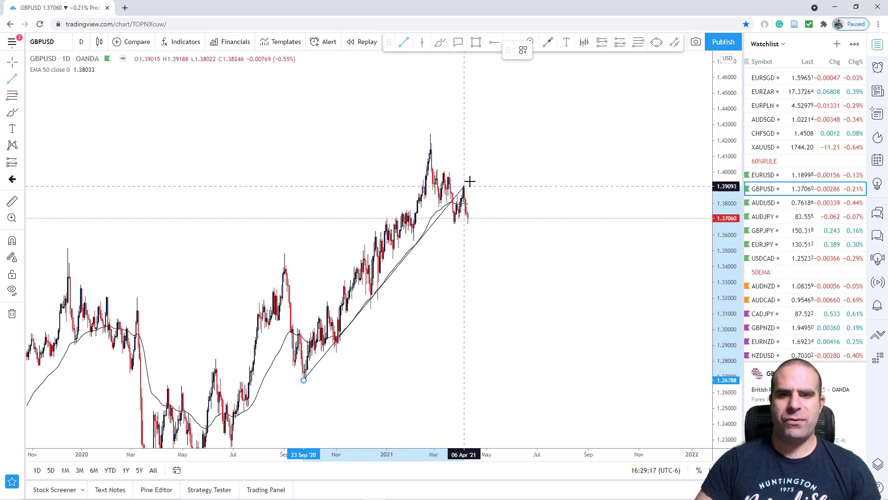
click(489, 157)
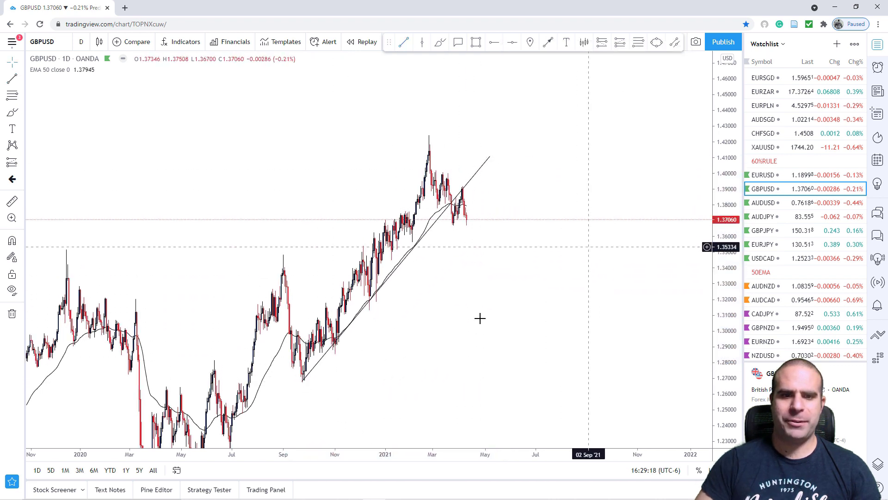
shift+click(295, 332)
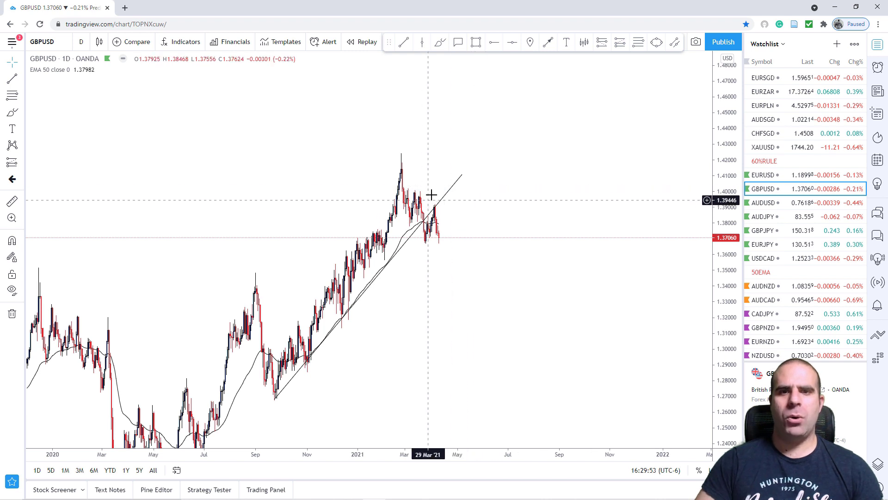
scroll(440, 299, up, 1)
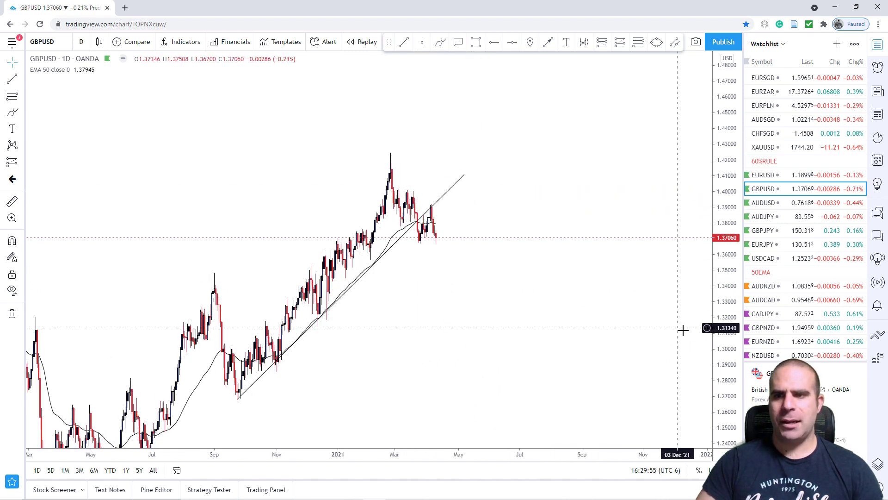
Brush the zigzag decline from the February high to the latest candle and a horizontal line along the recent lows near 1.369
scroll(547, 222, up, 1)
click(440, 43)
mouse_move(359, 134)
mouse_down()
mouse_move(368, 201)
mouse_move(379, 172)
mouse_move(394, 234)
mouse_move(407, 186)
mouse_move(416, 235)
mouse_up()
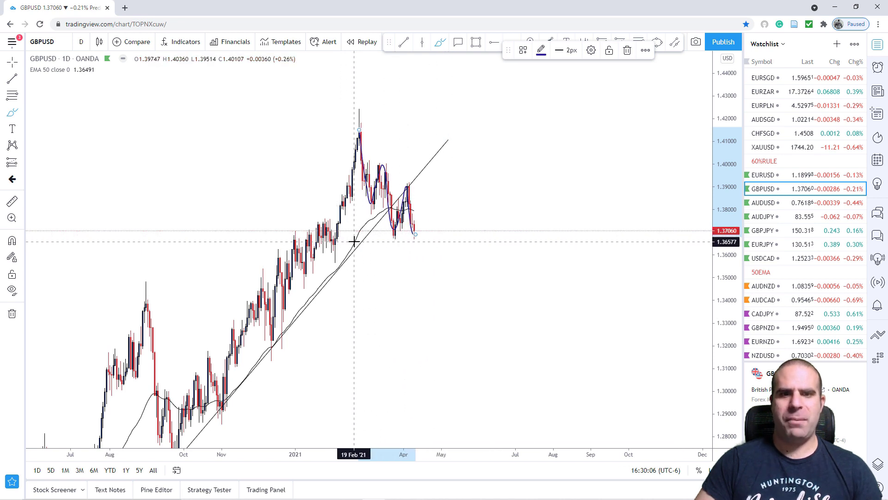
drag(369, 234, 439, 232)
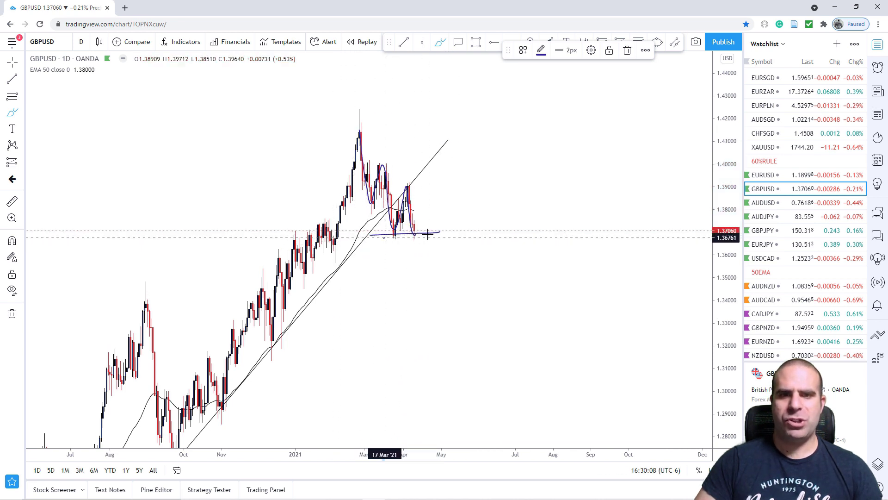
Clear the trend line and brush strokes, and box the March and April lows with a rectangle from about 1.367 to 1.370
scroll(356, 252, up, 3)
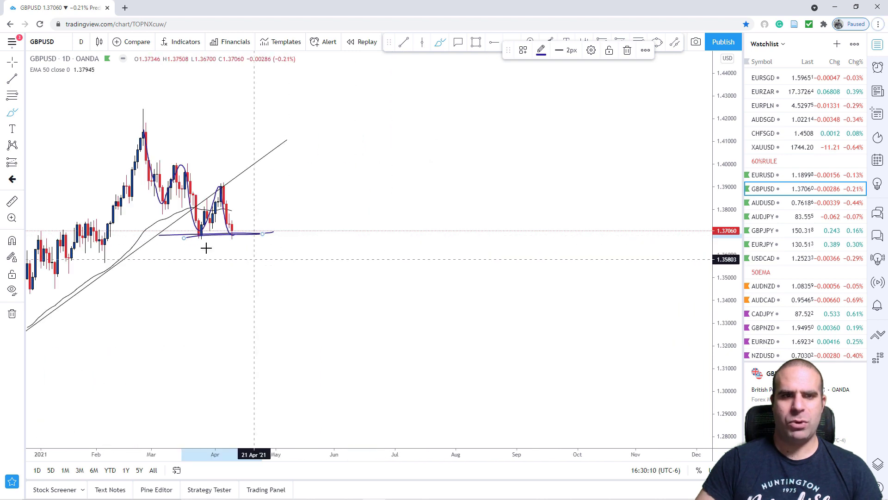
scroll(206, 248, up, 2)
drag(734, 303, 731, 212)
key(Escape)
drag(257, 266, 422, 275)
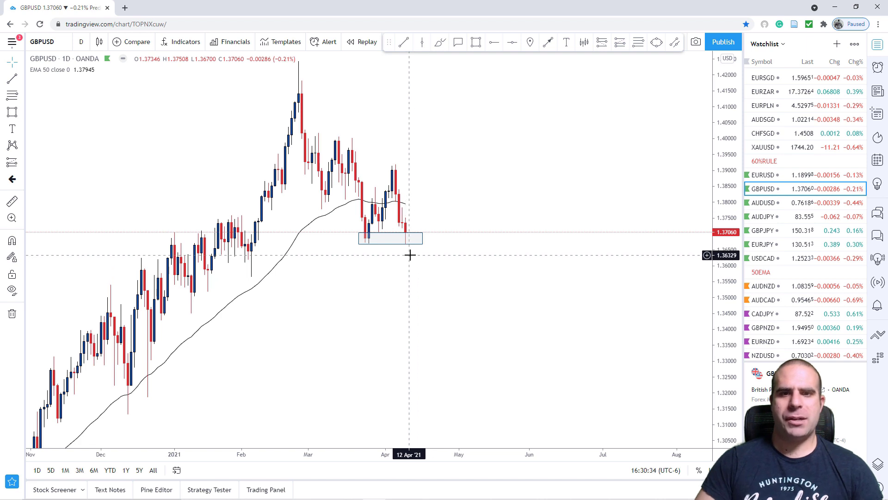
Sketch a rising price path from the support zone to about 1.413 and a falling one to about 1.327, undoing each
mouse_move(403, 235)
mouse_down()
mouse_move(411, 245)
mouse_move(399, 239)
mouse_move(507, 123)
mouse_move(519, 98)
mouse_up()
key(ctrl+z)
key(ctrl+z)
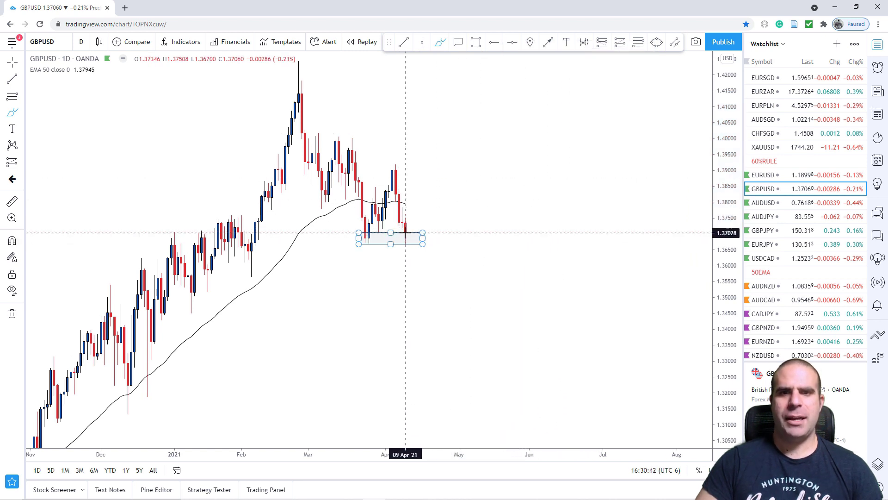
mouse_move(405, 234)
mouse_down()
mouse_move(416, 228)
mouse_move(420, 272)
mouse_move(437, 280)
mouse_move(444, 319)
mouse_move(492, 311)
mouse_move(539, 371)
mouse_up()
key(ctrl+z)
key(Escape)
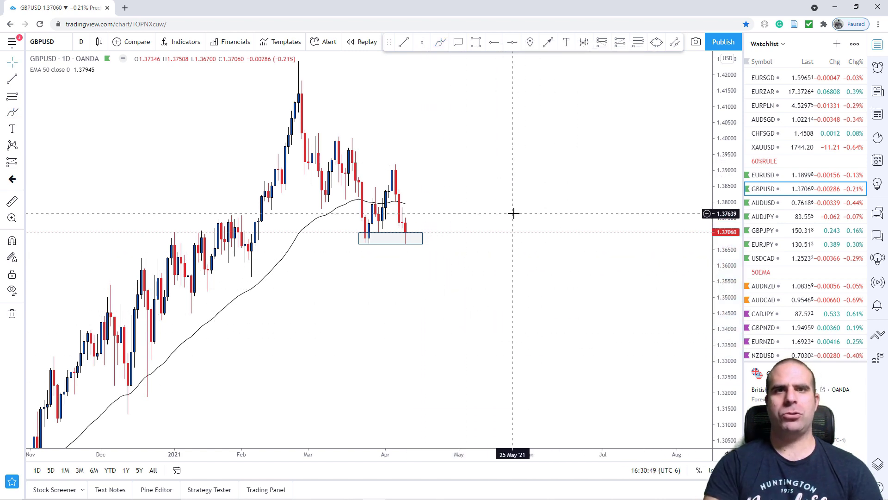
Switch GBPUSD to the 1-hour interval and delete the support zone rectangle
text(1h)
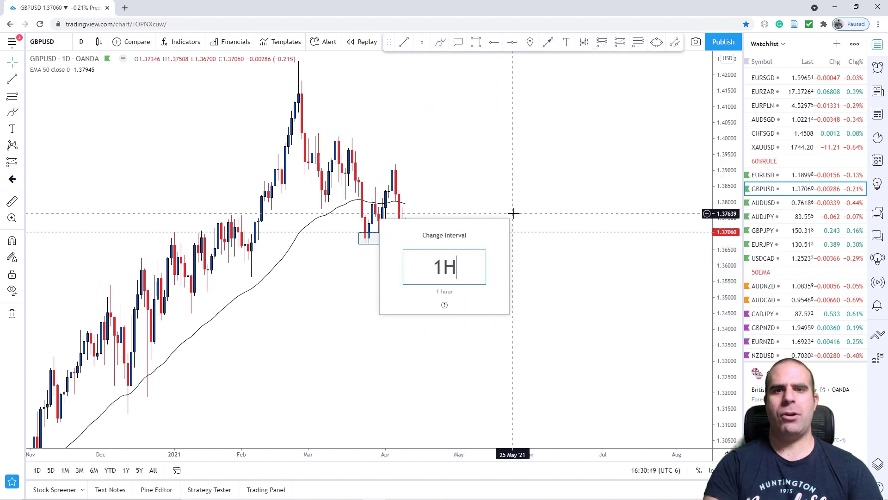
key(Return)
drag(736, 384, 725, 74)
scroll(433, 225, down, 3)
drag(506, 120, 524, 148)
click(512, 250)
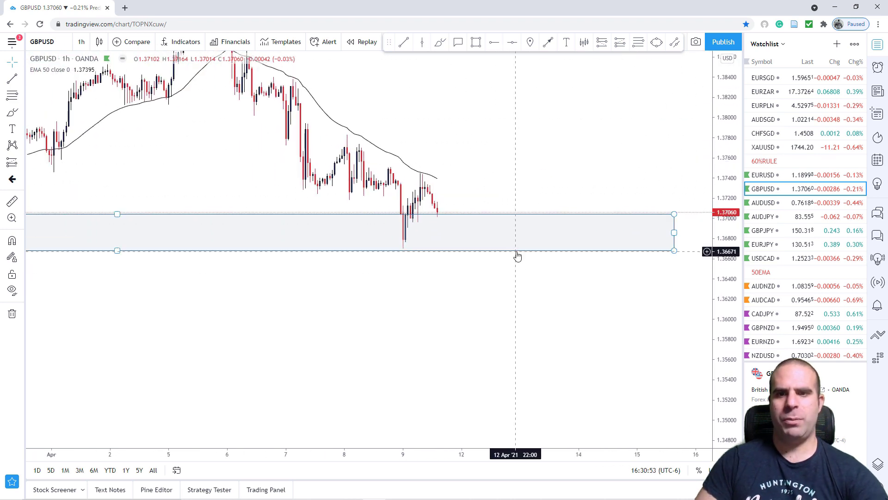
key(Delete)
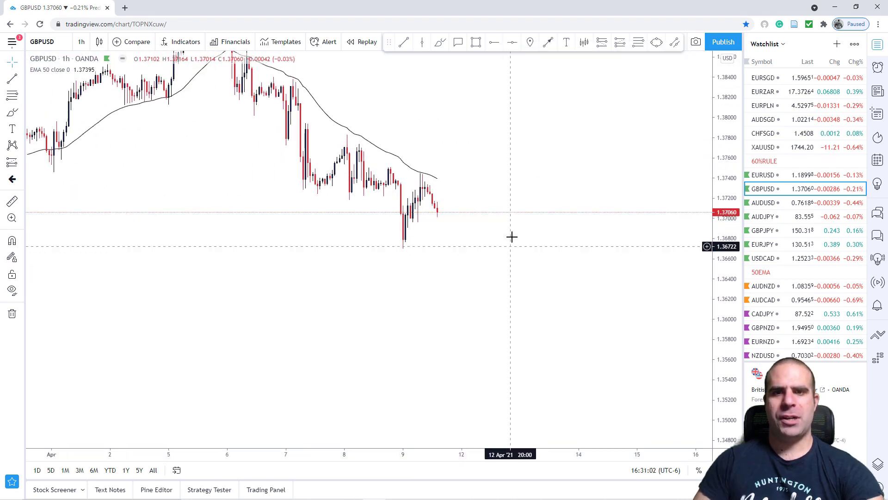
Brush a projected path dipping to about 1.365 and rebounding to about 1.379, with an extended EMA curve and two resistance lines near 1.376
scroll(513, 252, down, 3)
drag(491, 272, 485, 274)
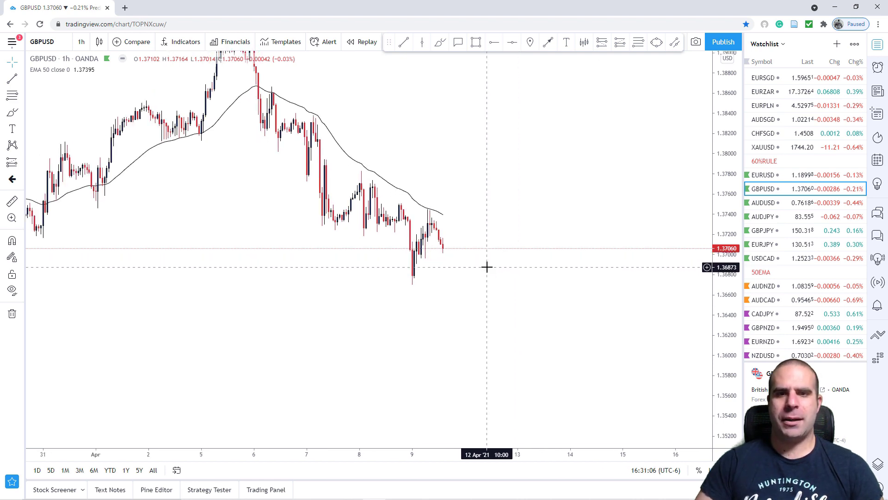
drag(518, 276, 498, 268)
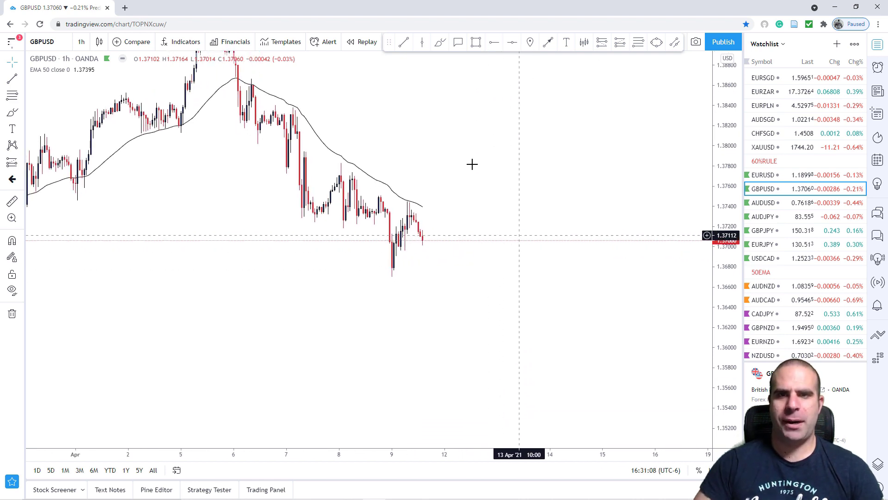
click(440, 42)
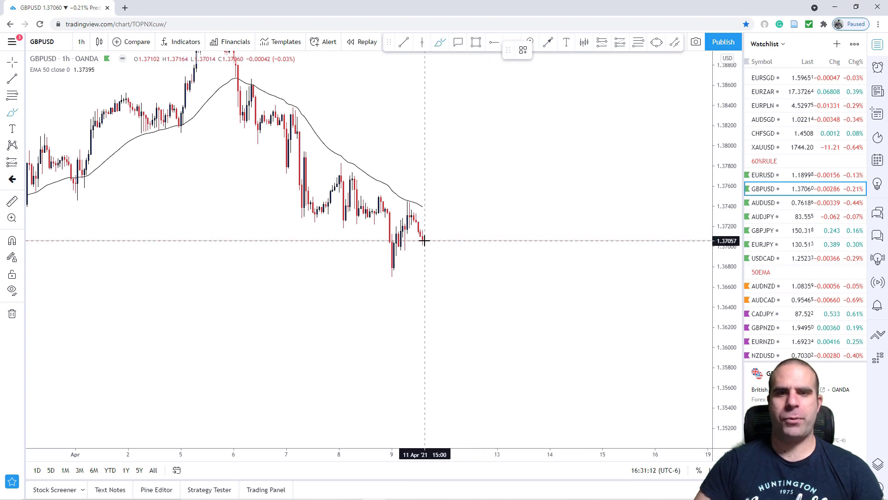
mouse_move(423, 242)
mouse_down()
mouse_move(441, 290)
mouse_move(458, 224)
mouse_move(473, 240)
mouse_move(498, 177)
mouse_move(512, 204)
mouse_move(512, 147)
mouse_move(521, 188)
mouse_move(544, 179)
mouse_move(546, 189)
mouse_up()
Place a long position at the resistance break with entry 1.37658 and stop 1.37373
click(620, 41)
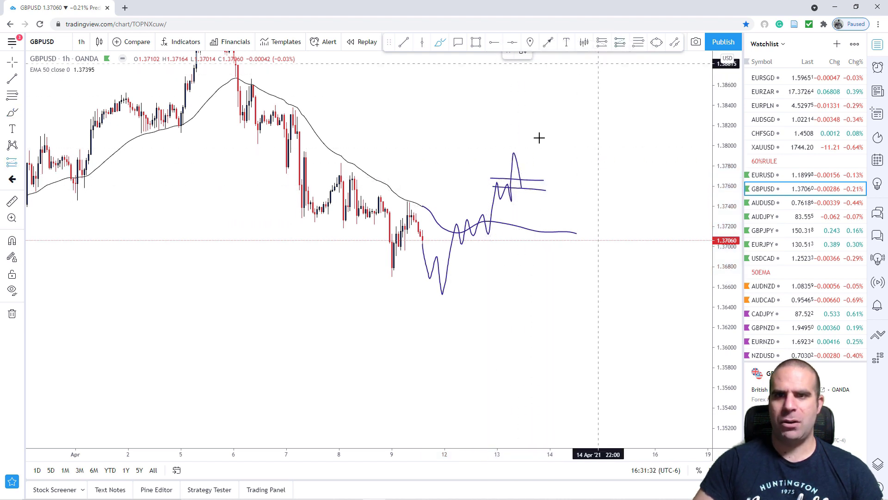
click(517, 179)
drag(517, 229, 517, 209)
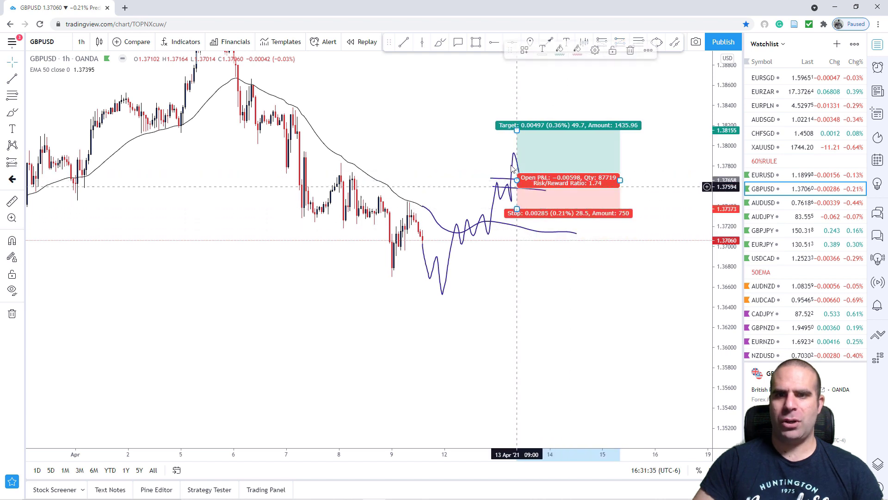
Brush an extra stroke around the projected peak near 1.379 and delete it
right_click(513, 154)
click(520, 73)
click(440, 43)
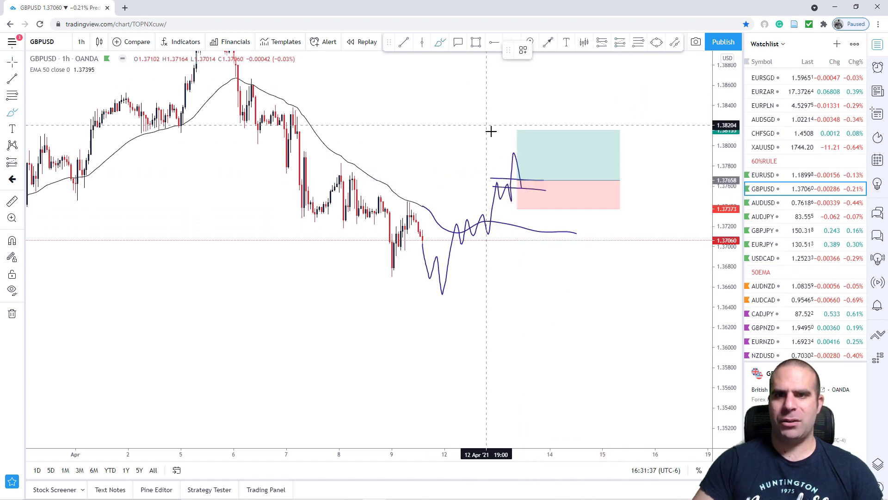
drag(510, 147, 508, 180)
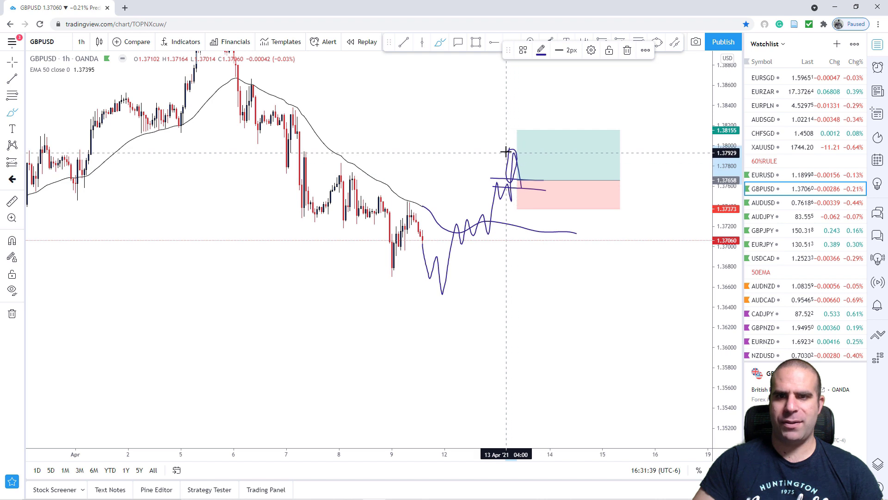
key(Delete)
Narrow the long position to just under one day and set its target to 1.38085
drag(578, 285, 462, 288)
drag(503, 184, 446, 185)
drag(400, 133, 401, 141)
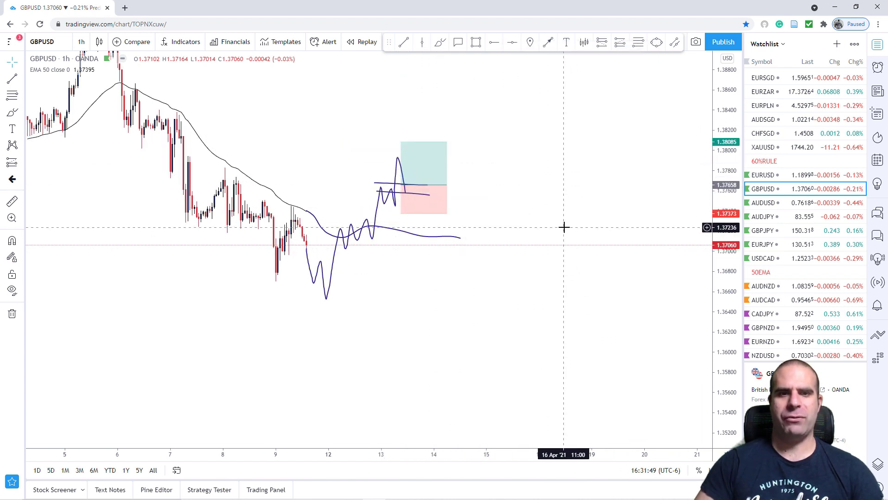
Brush a bearish path from the latest candle up to the EMA and down to about 1.362, with two support lines near 1.368
drag(369, 75, 412, 58)
click(441, 43)
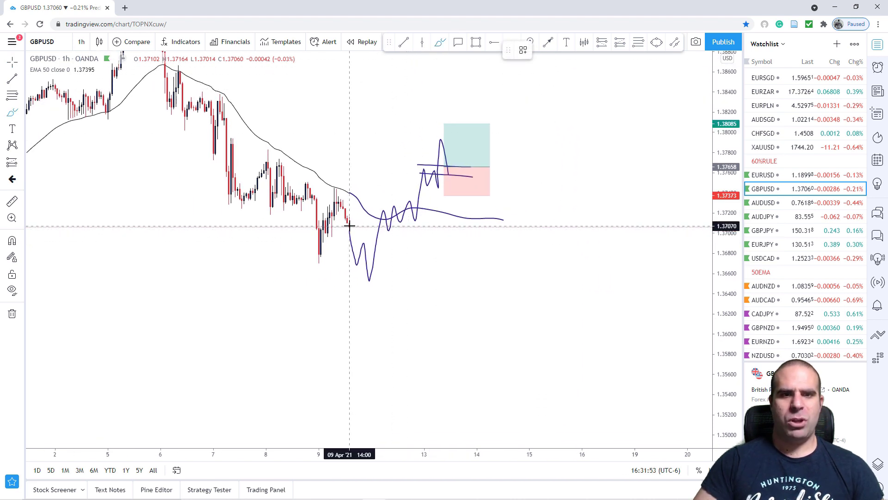
drag(349, 225, 353, 210)
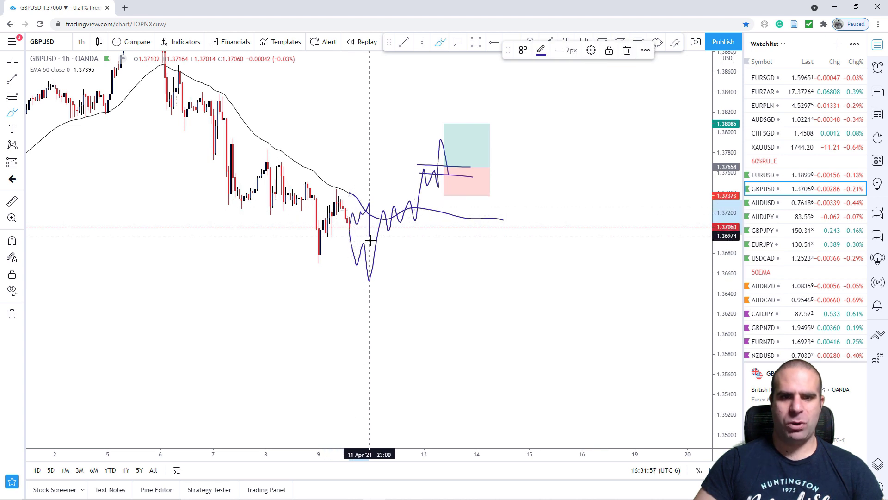
mouse_move(378, 241)
mouse_down()
mouse_move(386, 247)
mouse_move(391, 238)
mouse_up()
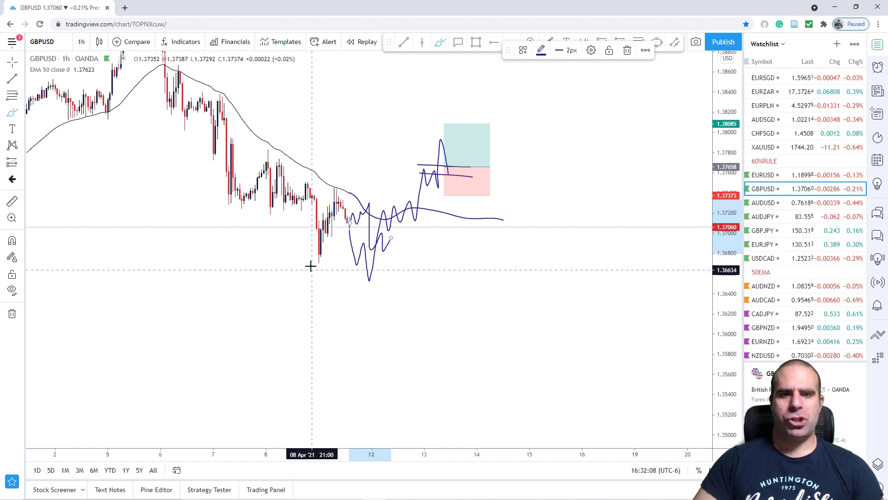
mouse_move(314, 253)
mouse_down()
mouse_move(416, 251)
mouse_move(321, 260)
mouse_move(445, 262)
mouse_up()
mouse_move(391, 238)
mouse_down()
mouse_move(393, 250)
mouse_move(402, 241)
mouse_up()
mouse_move(402, 283)
mouse_down()
mouse_move(410, 257)
mouse_move(420, 317)
mouse_up()
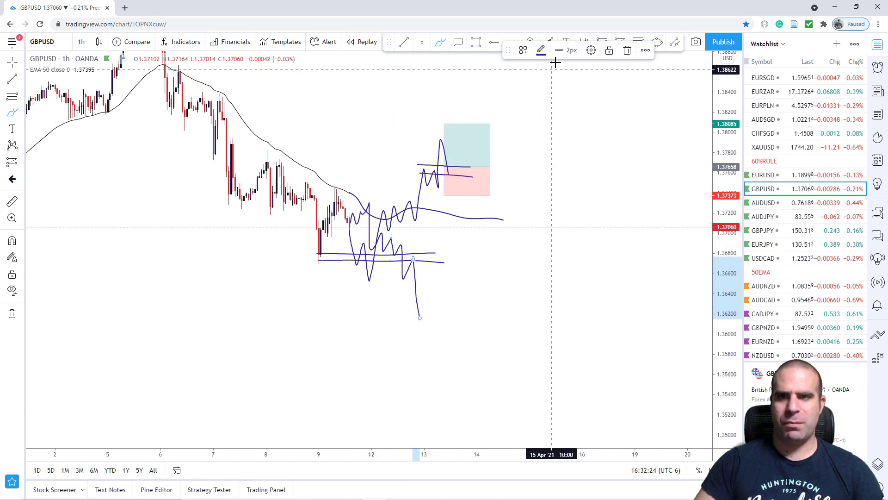
Place a short position at 1.36635 with stop 1.37038 and target 1.36033, and undo it together with the last falling strokes
click(605, 40)
click(408, 270)
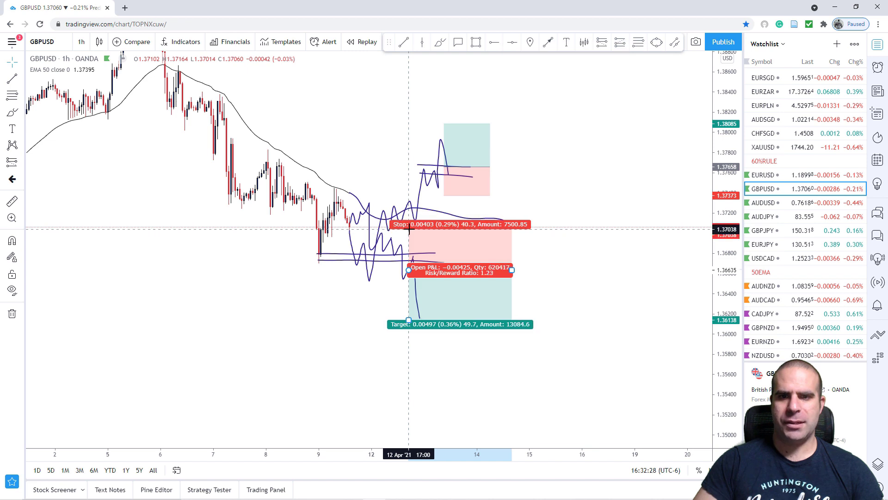
drag(409, 321, 409, 330)
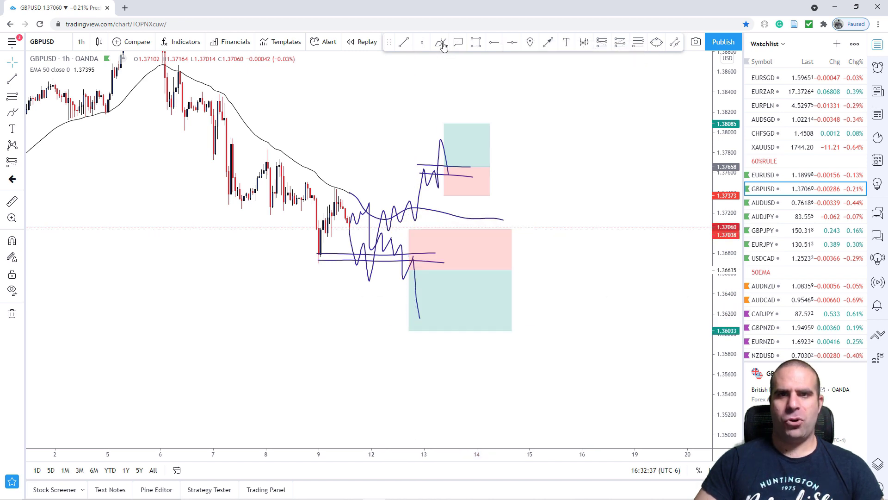
key(ctrl+z)
key(ctrl+z)
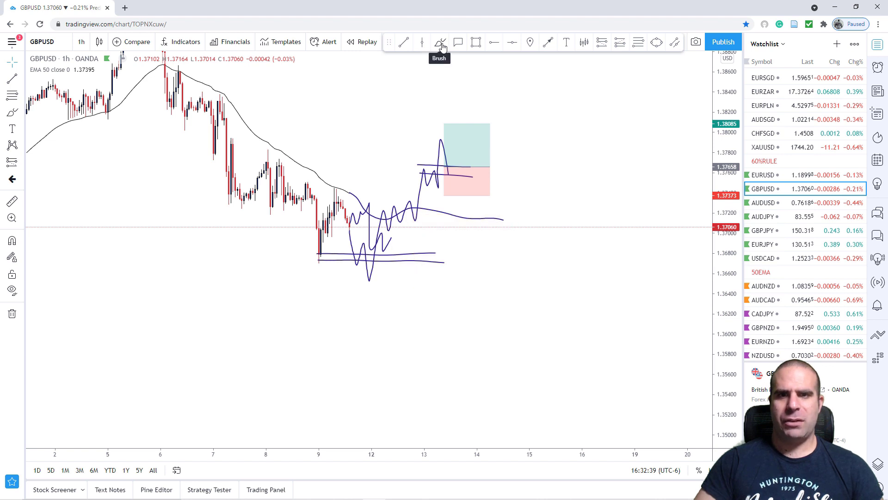
Brush a consolidation below support falling to about 1.360, and place a short position at 1.36455 with stop 1.36952 and target 1.35840
click(442, 46)
mouse_move(388, 248)
mouse_down()
mouse_move(398, 246)
mouse_move(411, 277)
mouse_move(416, 263)
mouse_move(425, 266)
mouse_move(428, 312)
mouse_move(446, 274)
mouse_move(442, 336)
mouse_up()
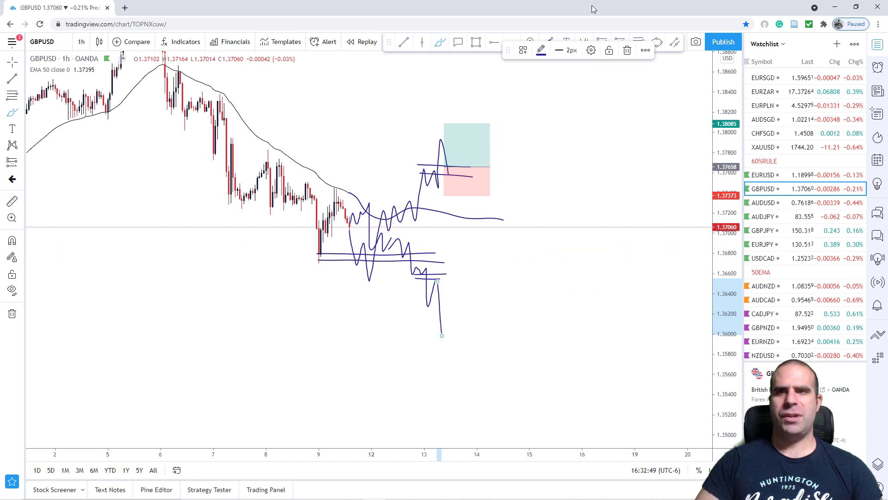
click(417, 320)
click(433, 288)
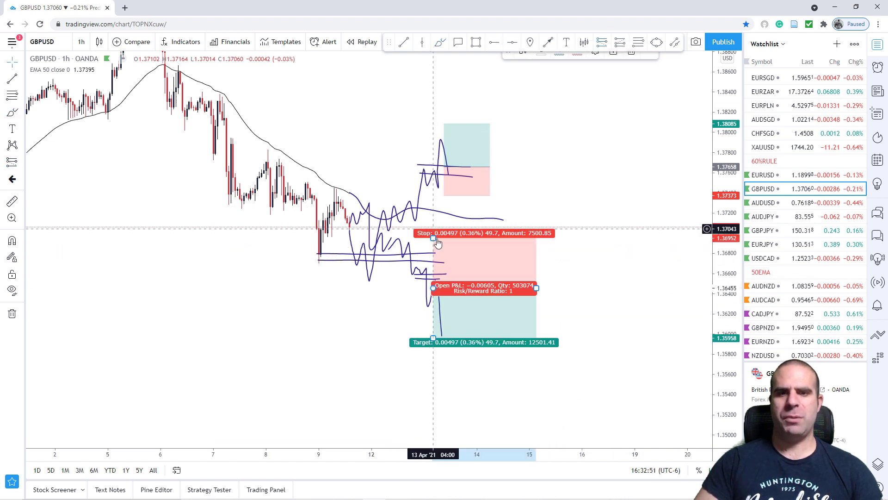
drag(433, 338, 433, 350)
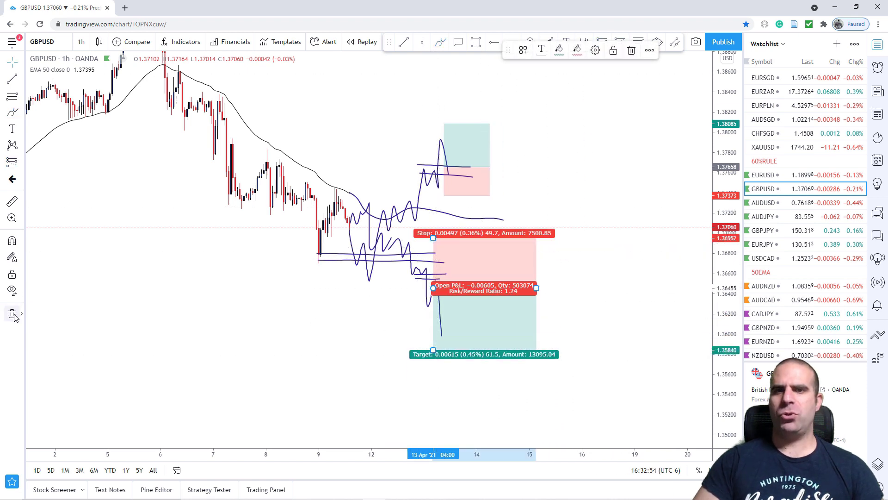
Clear the drawings from the GBPUSD chart and switch to AUDUSD
click(13, 314)
scroll(579, 241, down, 2)
click(764, 202)
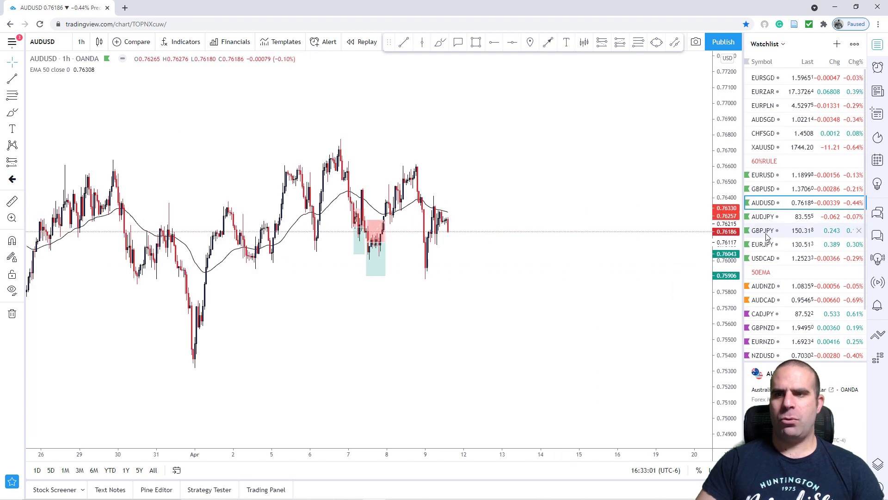
Review the recent AUDUSD 1-hour candles and change the chart to the daily interval
scroll(375, 199, up, 3)
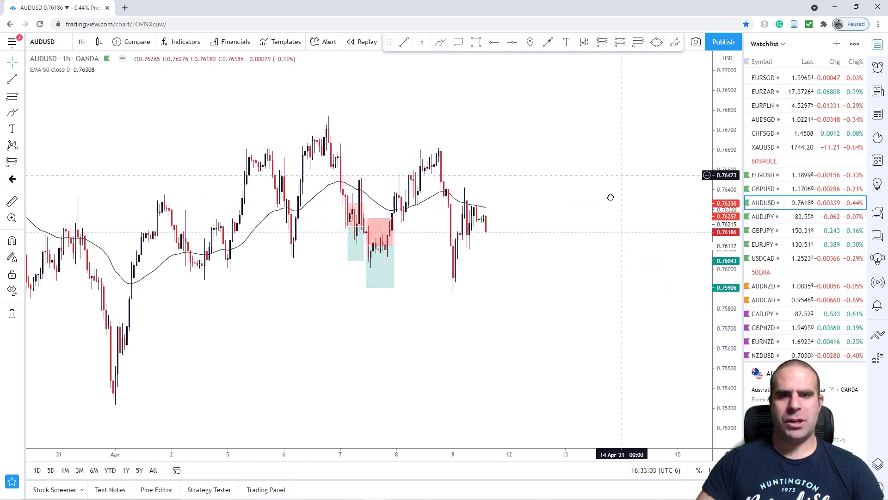
scroll(611, 197, up, 2)
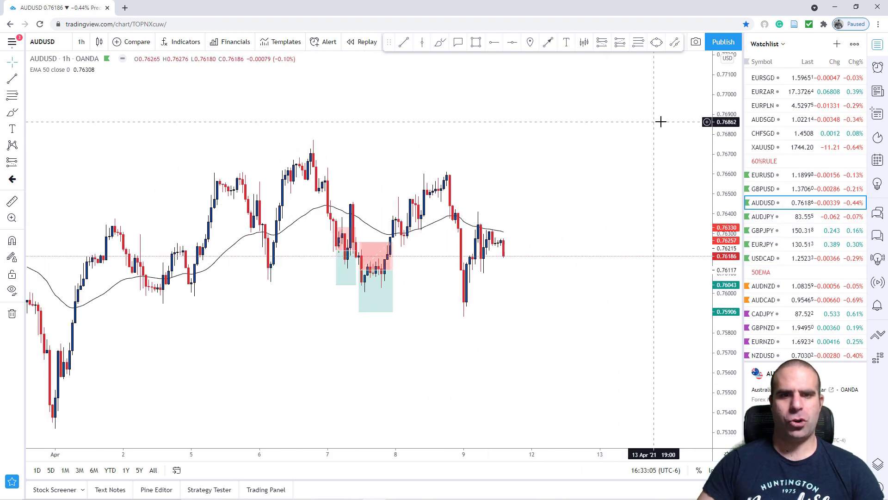
scroll(639, 202, down, 5)
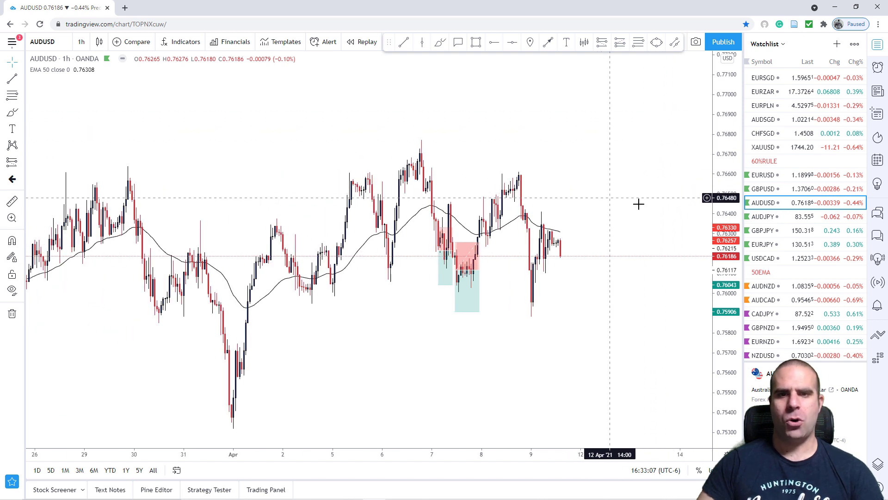
text(1D)
key(Return)
scroll(613, 149, down, 1)
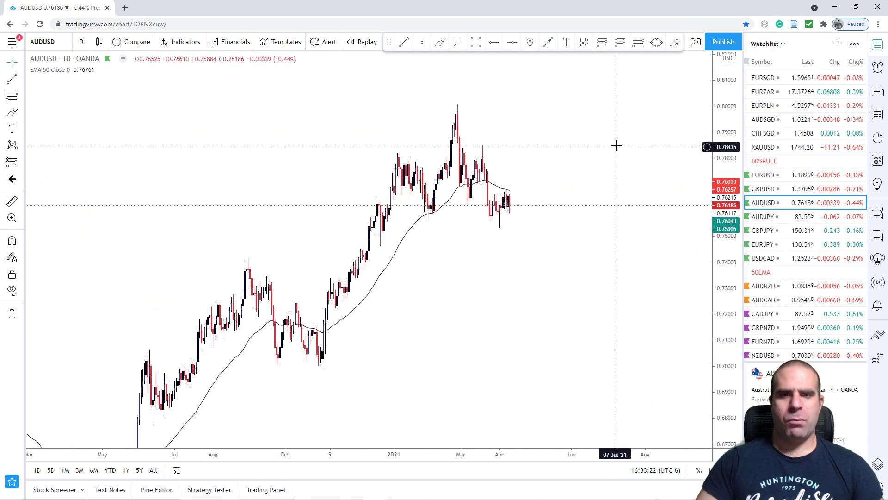
Draw a rising trend line from the 2 November low near 0.700 to about 0.789 and delete it
drag(612, 148, 568, 173)
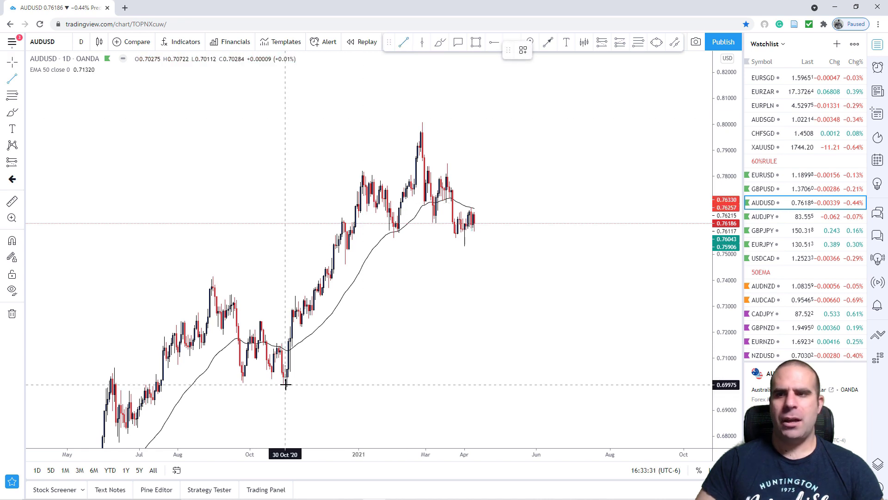
drag(285, 386, 490, 152)
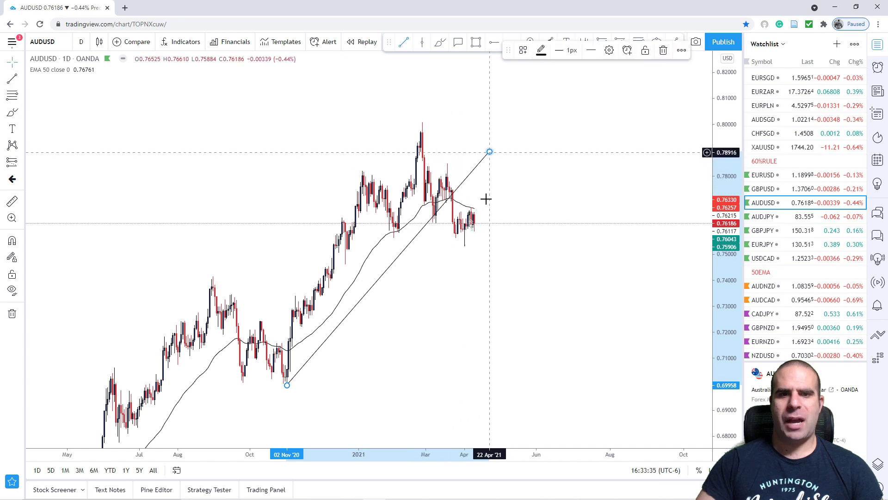
click(596, 149)
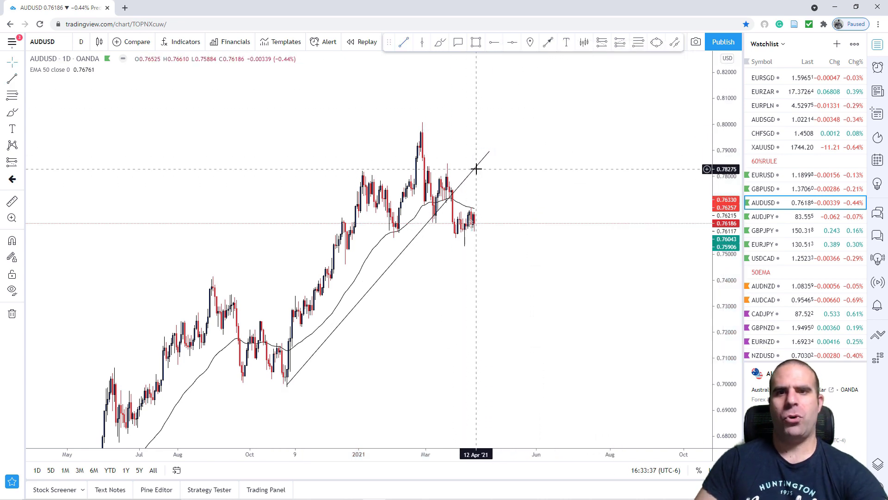
key(Delete)
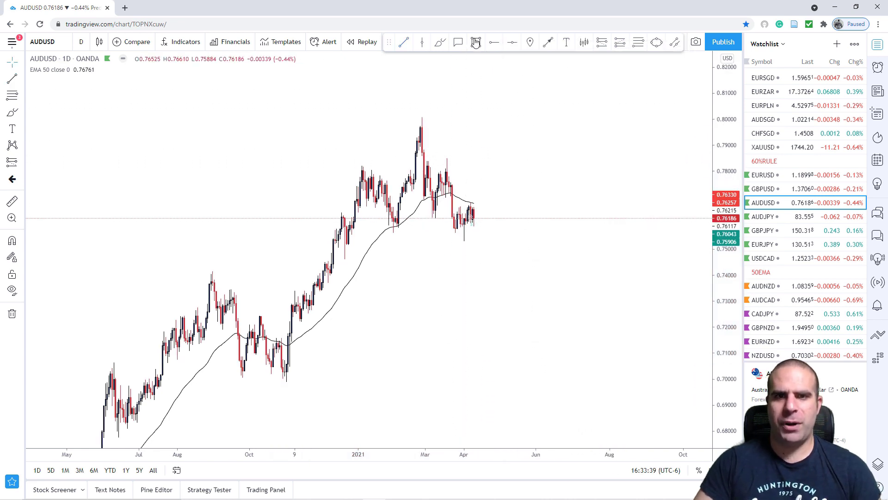
Box the January to March highs with a rectangle from about 0.778 to 0.783
mouse_move(358, 163)
mouse_down()
mouse_move(452, 165)
mouse_move(462, 177)
mouse_up()
click(561, 187)
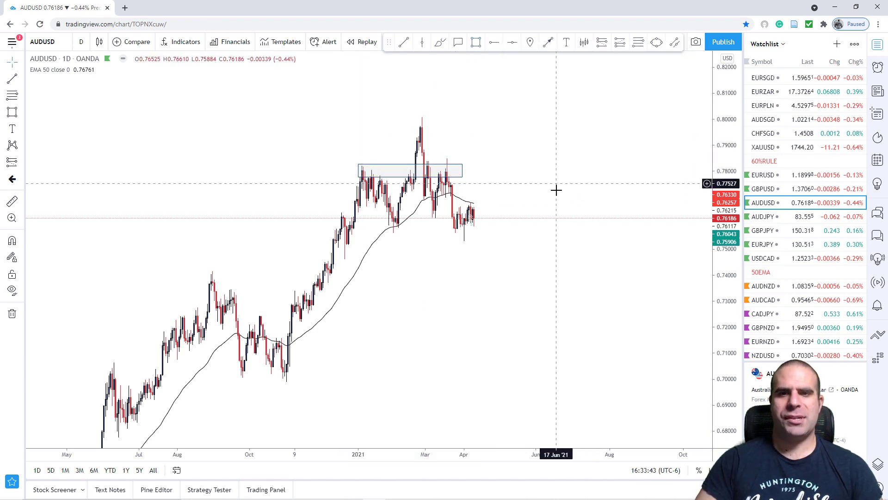
scroll(553, 257, down, 1)
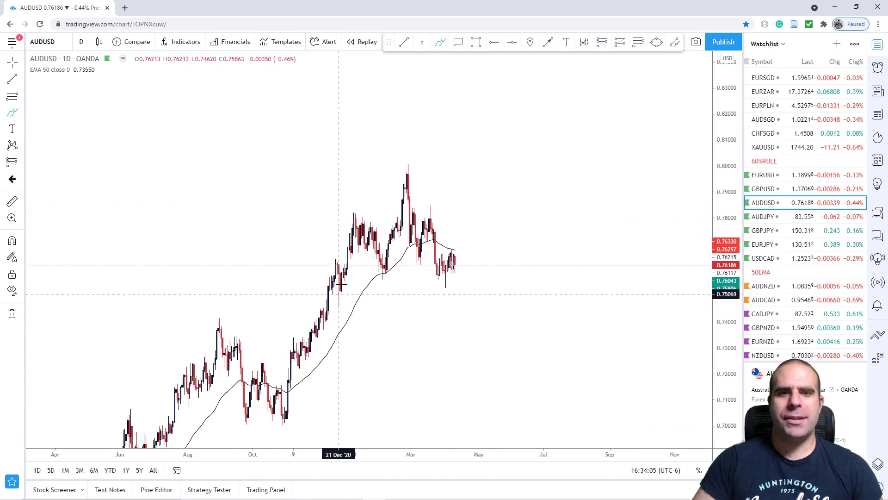
Brush a three-peak outline over the January, February and March highs, and delete it
mouse_move(342, 284)
mouse_down()
mouse_move(349, 222)
mouse_move(384, 271)
mouse_move(409, 183)
mouse_up()
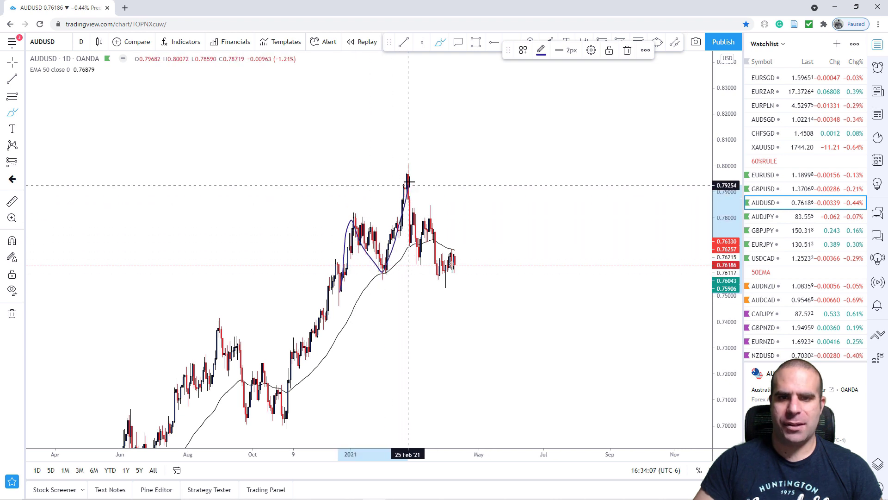
mouse_move(417, 227)
mouse_down()
mouse_move(428, 211)
mouse_move(438, 270)
mouse_up()
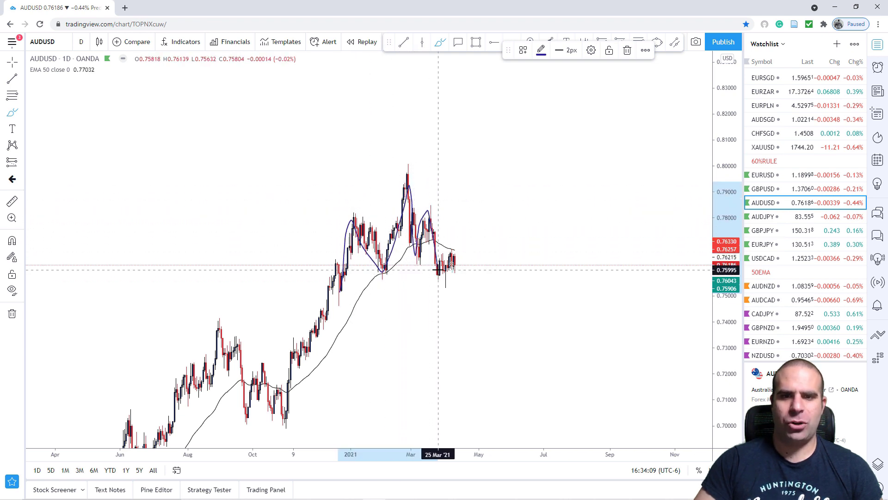
key(Delete)
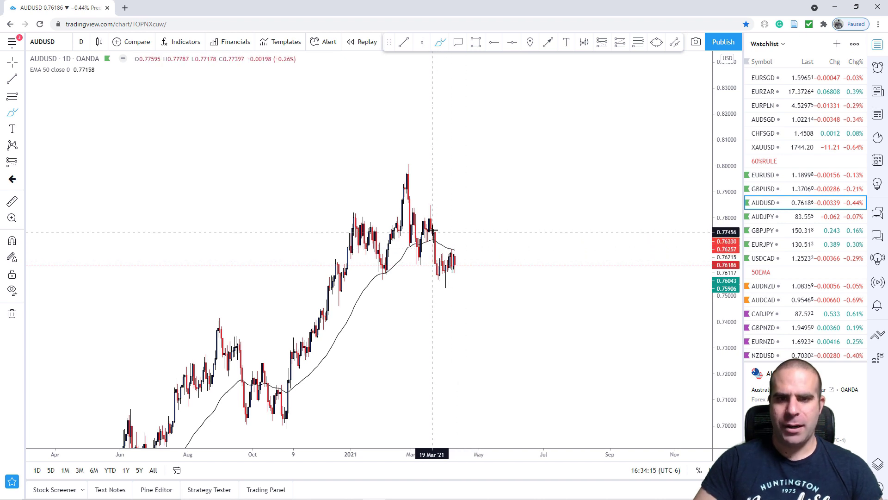
Brush a short stroke along the 23 March drop below the EMA, from about 0.772 to 0.760
drag(434, 229, 433, 262)
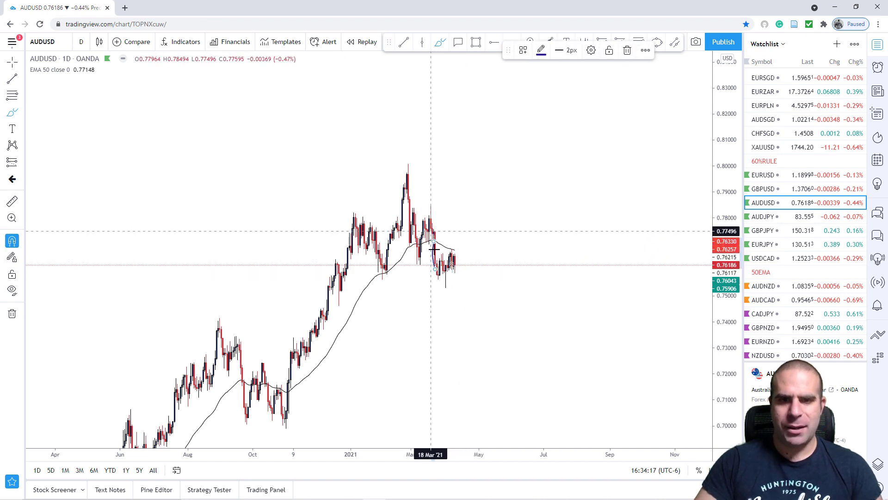
scroll(434, 250, up, 5)
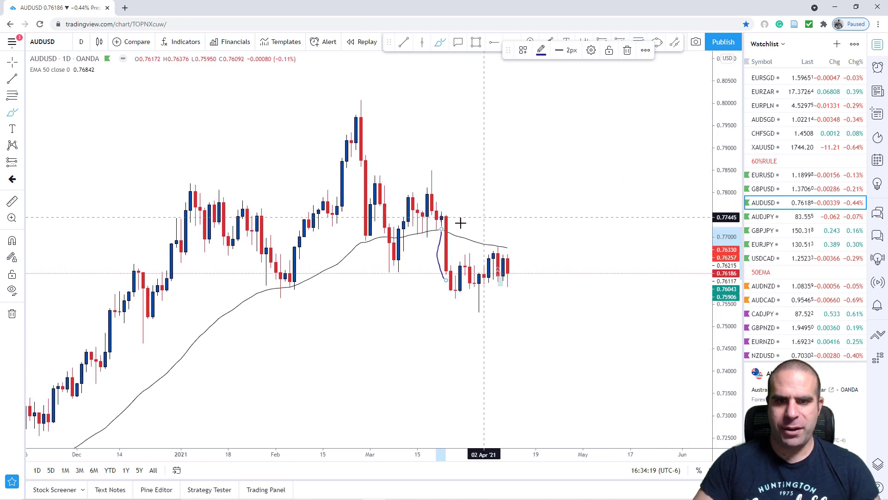
drag(728, 309, 656, 113)
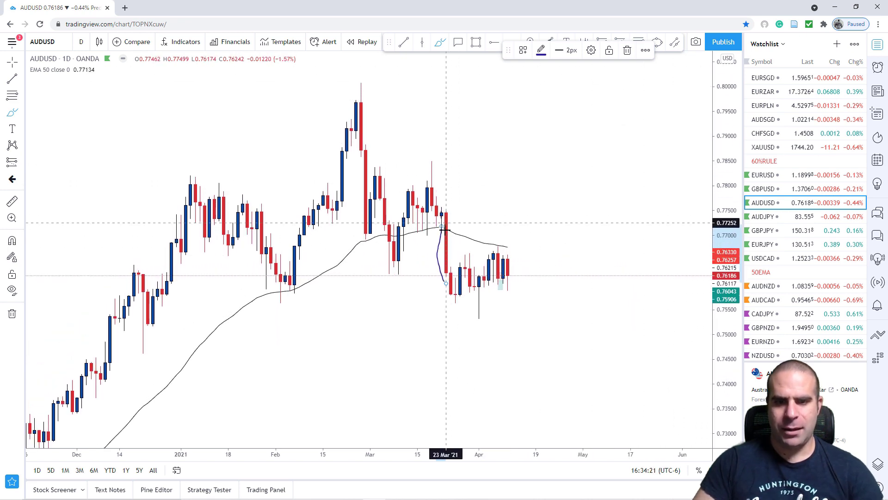
Replace the 23 March stroke with a brushed drop and zigzag between two rising channel lines, plus a breakdown to about 0.745
key(Delete)
drag(446, 211, 448, 287)
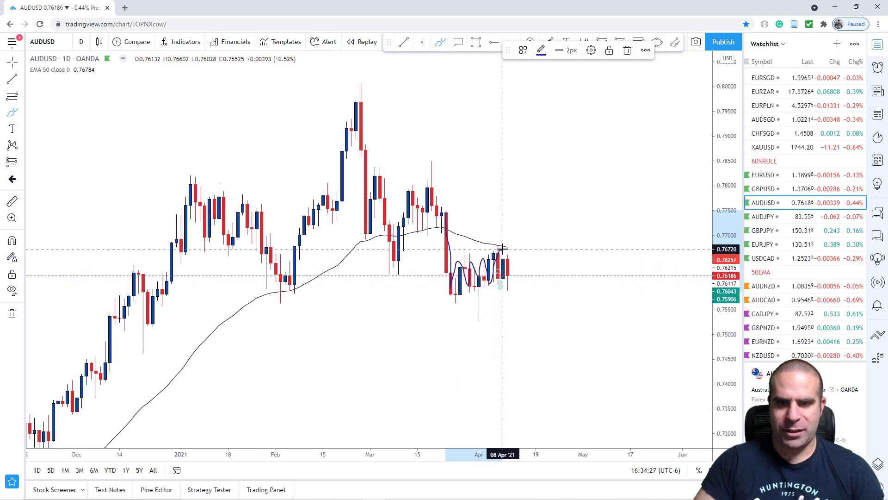
drag(457, 307, 527, 277)
mouse_move(453, 259)
mouse_down()
mouse_move(514, 235)
mouse_move(512, 358)
mouse_up()
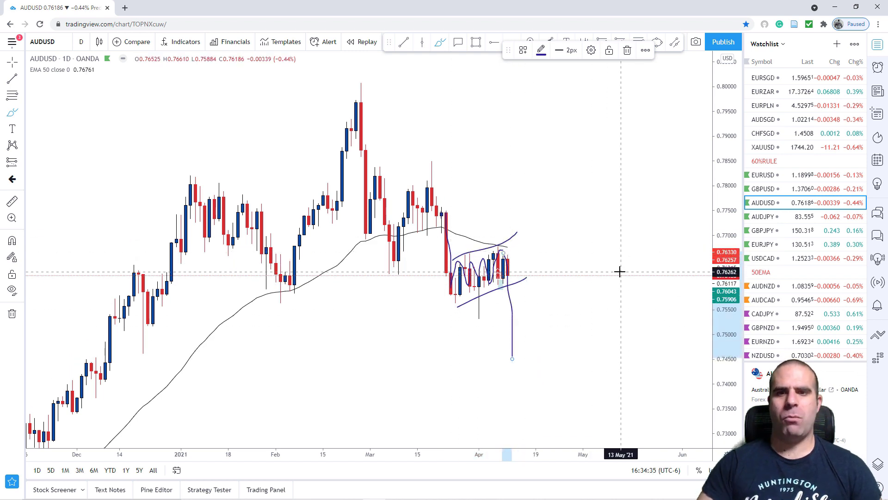
Switch AUDUSD to the 1-hour timeframe and clear all drawings from the chart
text(1h)
key(Return)
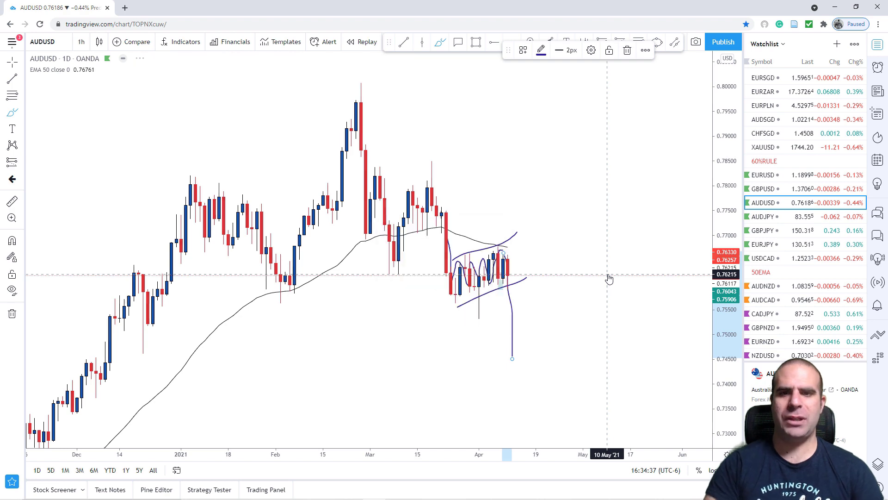
drag(727, 380, 727, 138)
scroll(610, 244, down, 6)
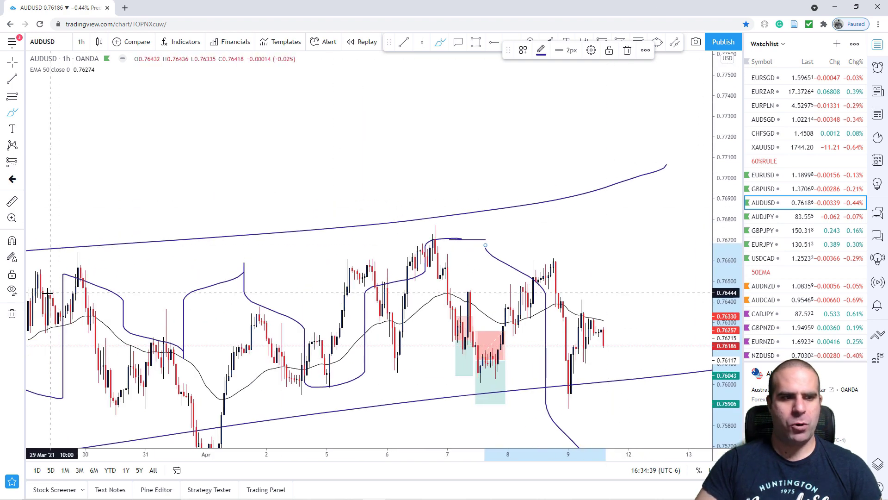
click(13, 314)
drag(629, 383, 573, 236)
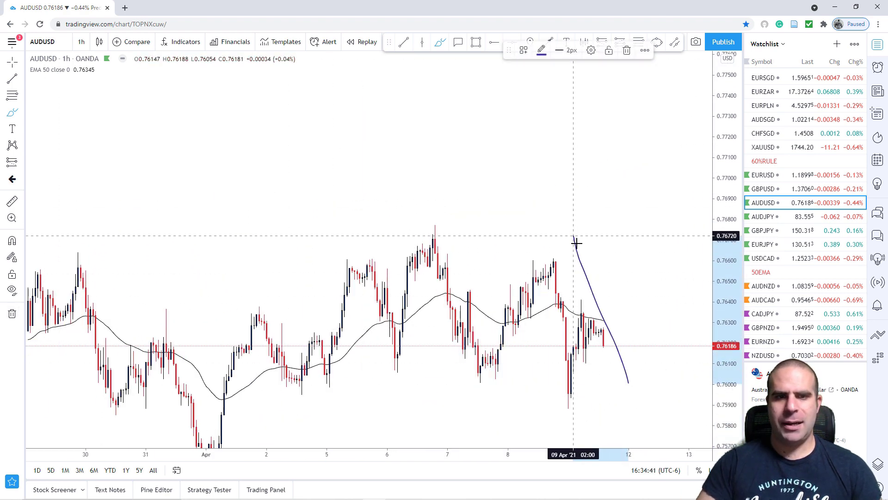
key(Delete)
Box the late March to early April range with a rectangle from about 0.7675 down to 0.7562
scroll(511, 192, down, 2)
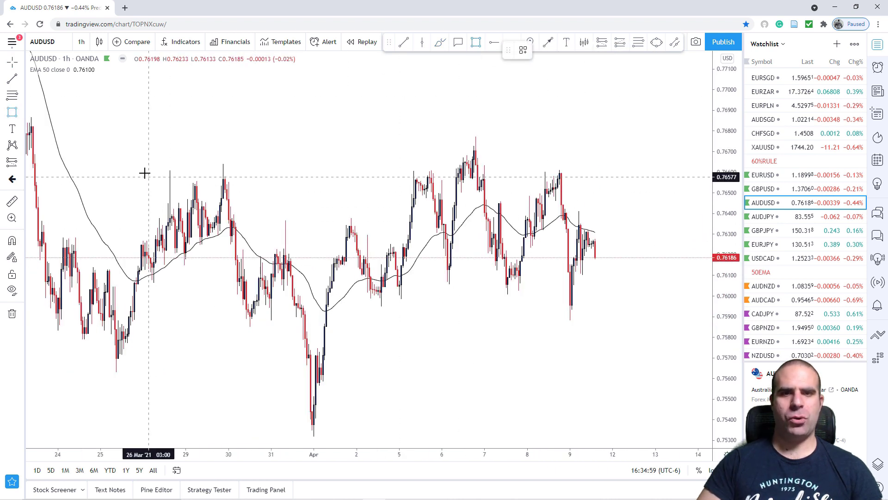
click(177, 140)
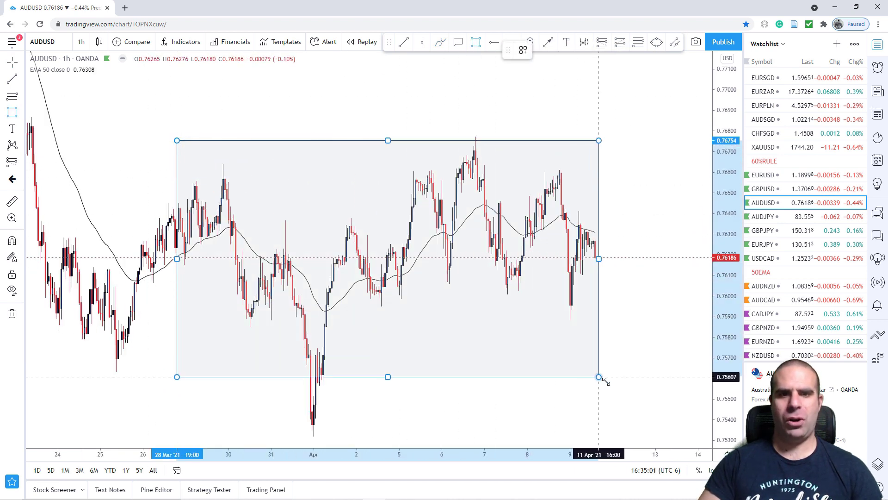
click(615, 363)
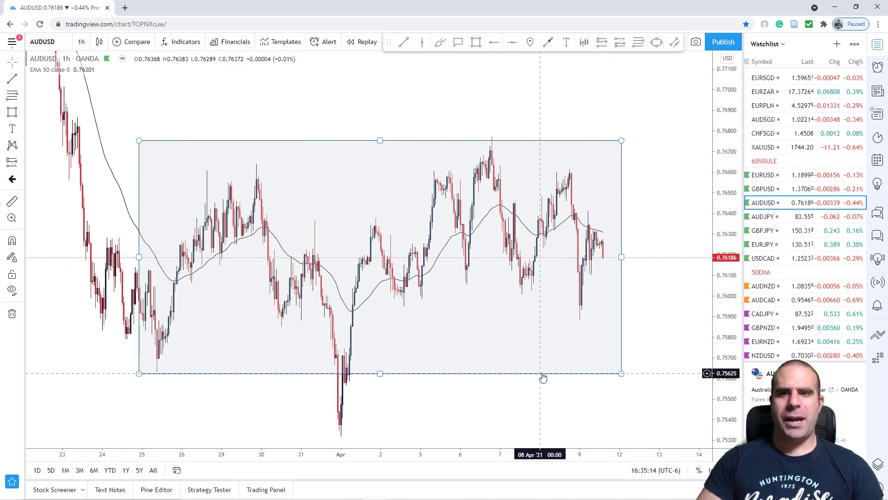
click(666, 242)
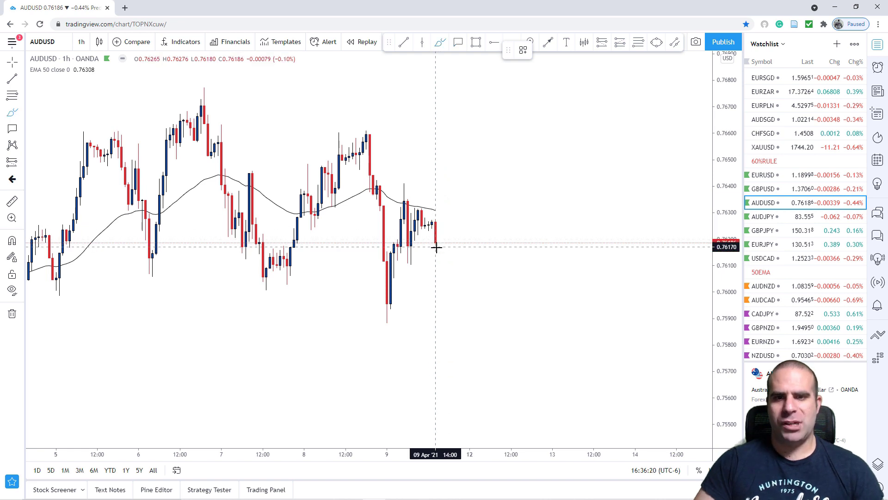
mouse_move(435, 242)
mouse_down()
mouse_move(437, 265)
mouse_move(456, 264)
mouse_move(462, 299)
mouse_move(476, 315)
mouse_up()
mouse_move(382, 304)
mouse_down()
mouse_move(518, 293)
mouse_move(525, 310)
mouse_up()
key(ctrl+z)
key(ctrl+z)
key(ctrl+z)
Box the support zone from about 0.7602 to 0.7613, and brush a stepped falling path from the last candle to about 0.7595
click(476, 43)
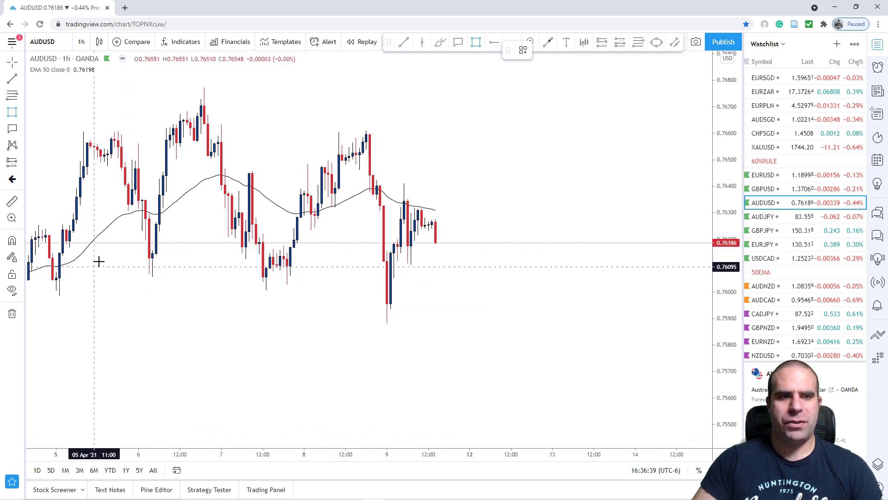
drag(106, 257, 559, 285)
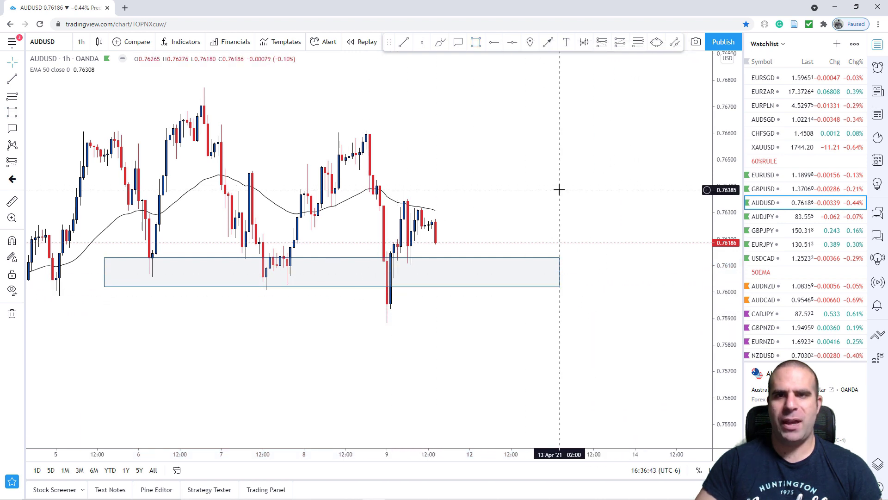
drag(476, 167, 454, 119)
click(440, 43)
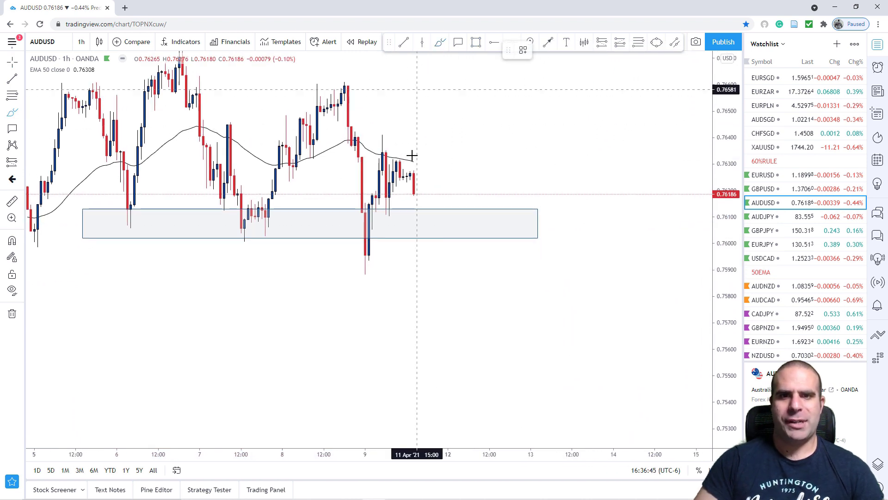
mouse_move(414, 190)
mouse_down()
mouse_move(415, 211)
mouse_move(447, 222)
mouse_move(449, 258)
mouse_move(464, 246)
mouse_up()
Brush paired support lines near 0.7595 and 0.7592 beneath the 9 April low, and extend the path to about 0.7575 and back
drag(336, 253, 407, 256)
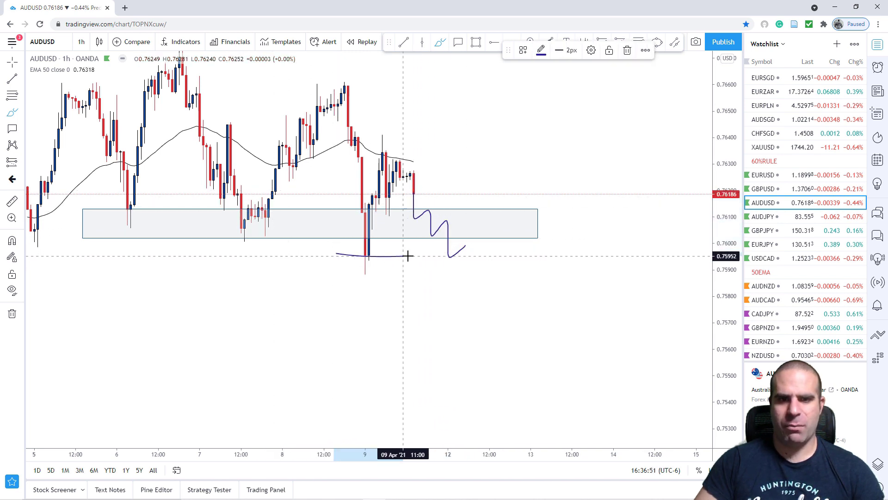
mouse_move(347, 263)
mouse_down()
mouse_move(434, 263)
mouse_move(468, 312)
mouse_move(476, 260)
mouse_move(551, 260)
mouse_up()
drag(446, 267, 510, 262)
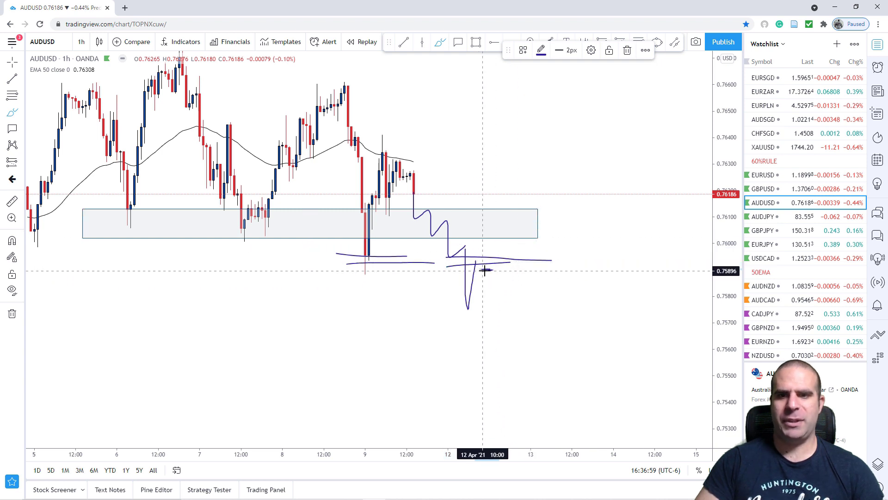
Place a short position at the retest of the support lines with entry near 0.7590, stop 0.76057 and target 0.75670
click(602, 42)
click(476, 269)
drag(476, 221, 476, 228)
drag(475, 314, 475, 330)
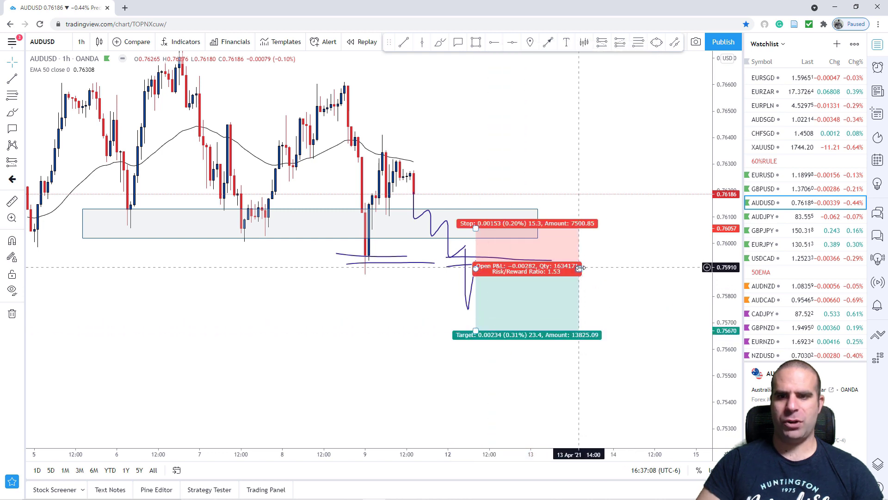
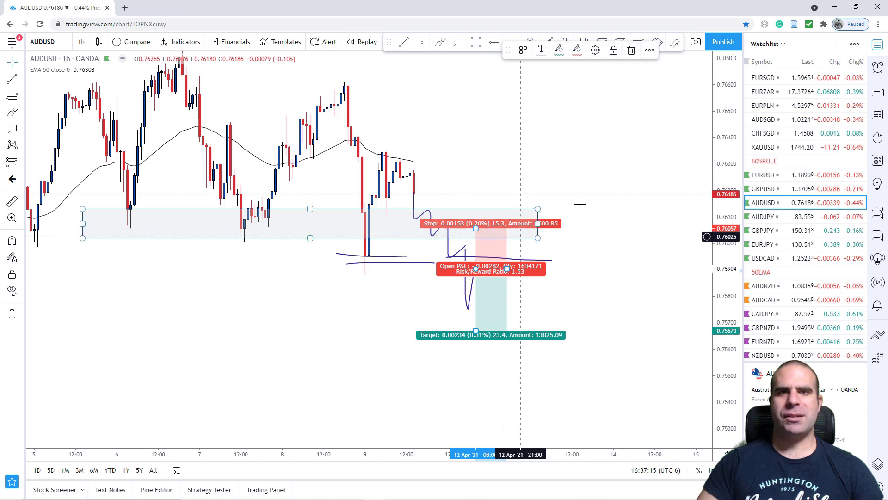
Brush the EMA's projected decline from about 0.7631 to 0.7590 by 15 April, and handwrite the label EMA above it
drag(602, 219, 573, 209)
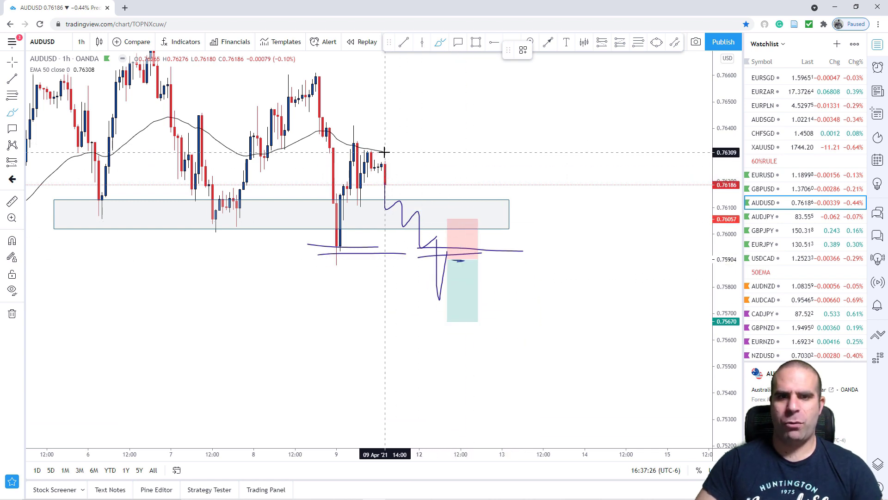
mouse_move(384, 152)
mouse_down()
mouse_move(650, 272)
mouse_move(694, 261)
mouse_up()
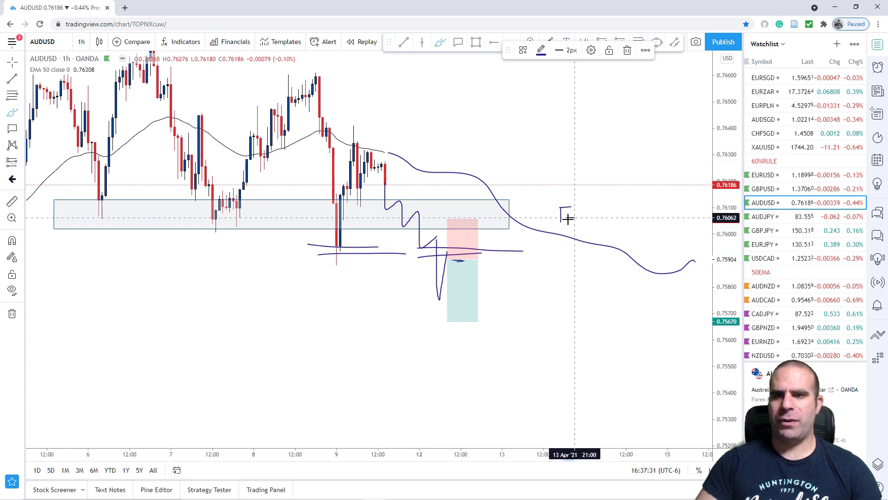
drag(564, 217, 572, 217)
mouse_move(561, 225)
mouse_down()
mouse_move(607, 218)
mouse_move(627, 225)
mouse_move(652, 204)
mouse_move(672, 247)
mouse_up()
drag(646, 221, 670, 221)
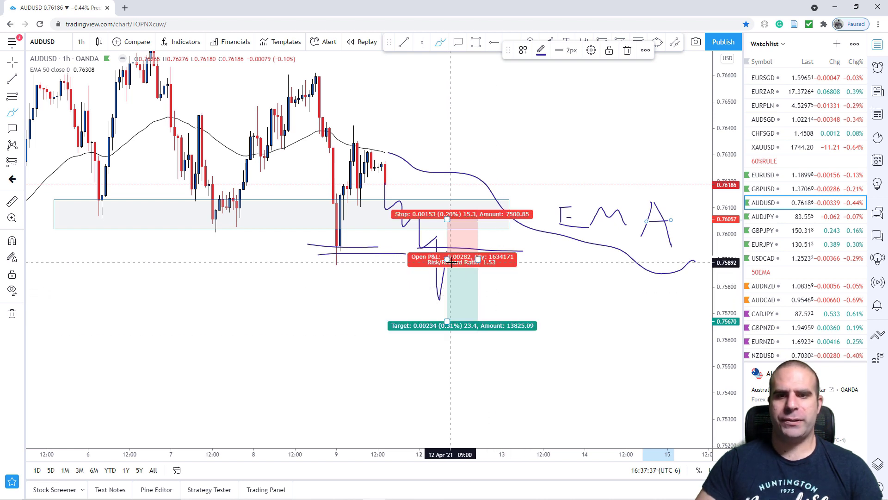
Move the short position to an entry of 0.75916 over the retest, and try a straight falling stroke from its entry
drag(462, 277, 445, 274)
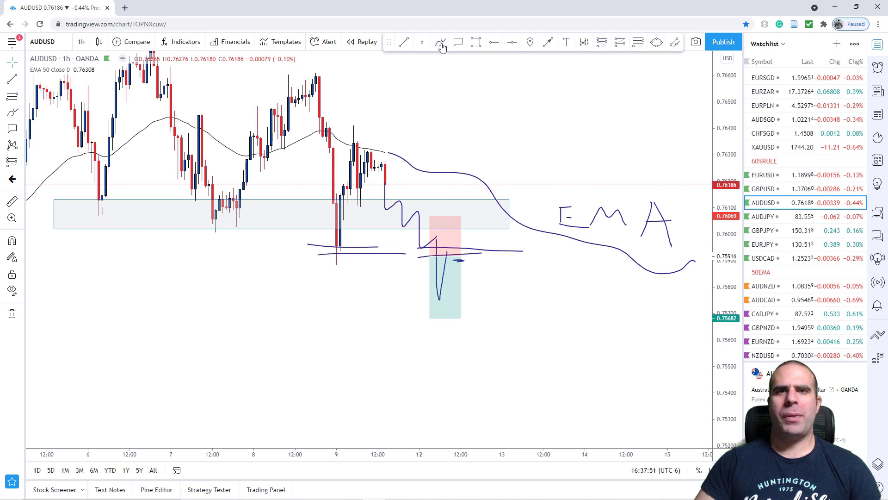
click(440, 45)
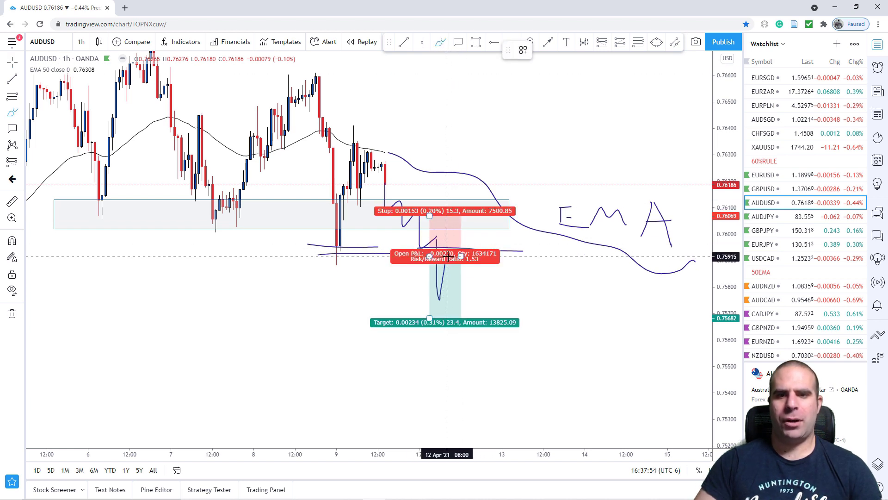
drag(448, 253, 455, 283)
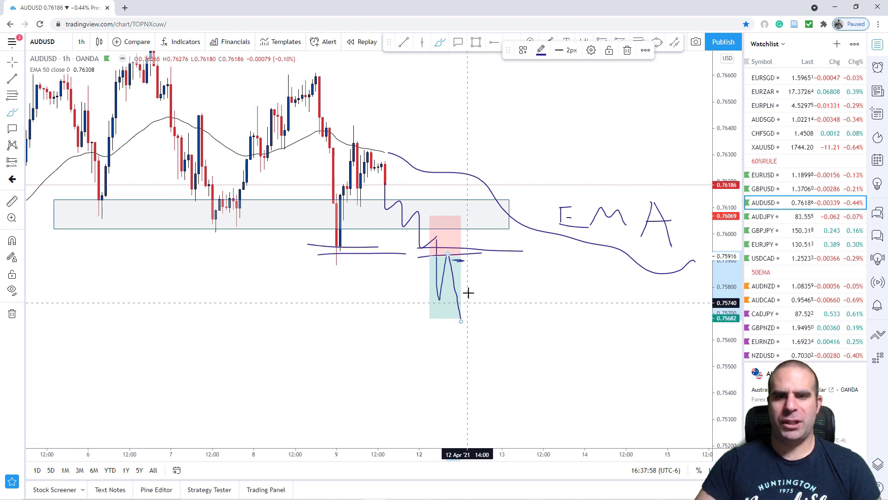
key(Delete)
Brush a stepped decline from the retest to about 0.7558, and mark the prior low with paired lines near 0.7575
click(449, 255)
drag(451, 256, 461, 284)
drag(470, 337, 475, 345)
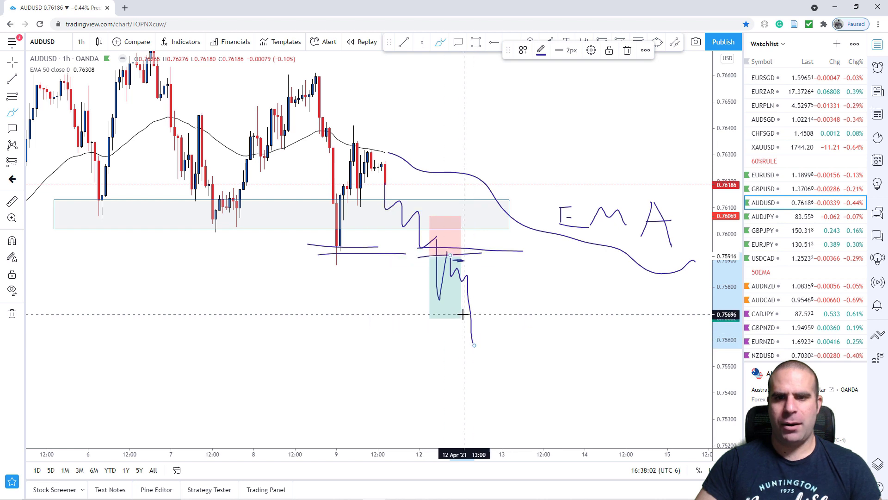
drag(437, 296, 505, 302)
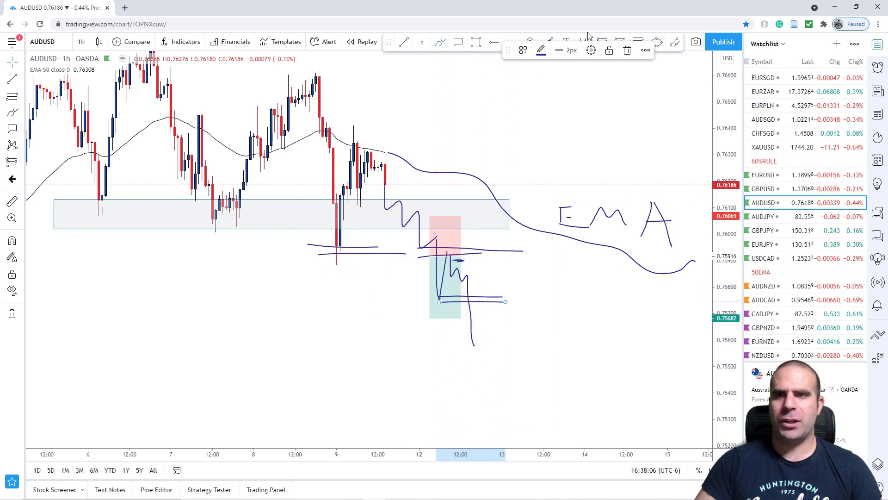
Place a second short position with entry 0.75730, stop 0.75875 and target 0.75513, narrowed to end early on 13 April
click(601, 42)
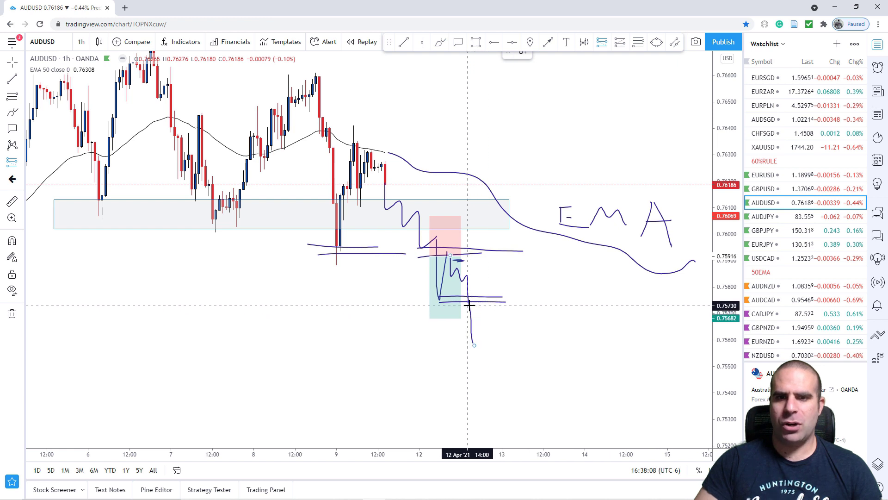
click(469, 305)
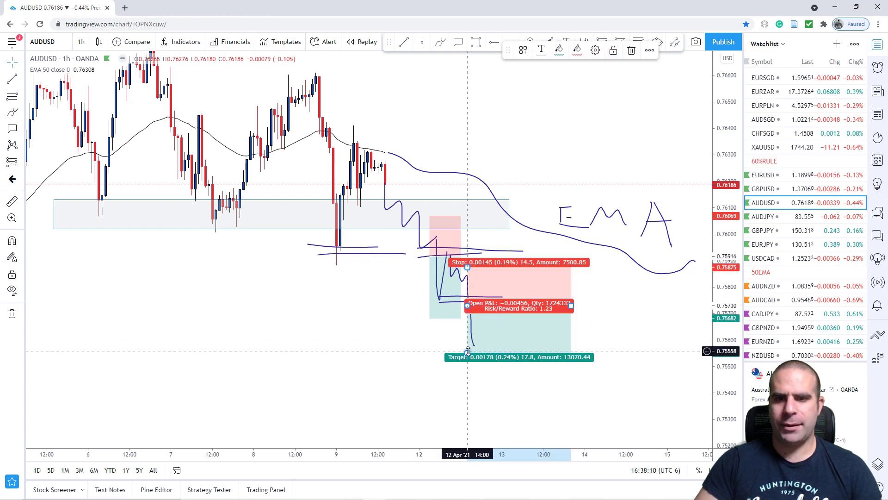
drag(468, 352, 468, 363)
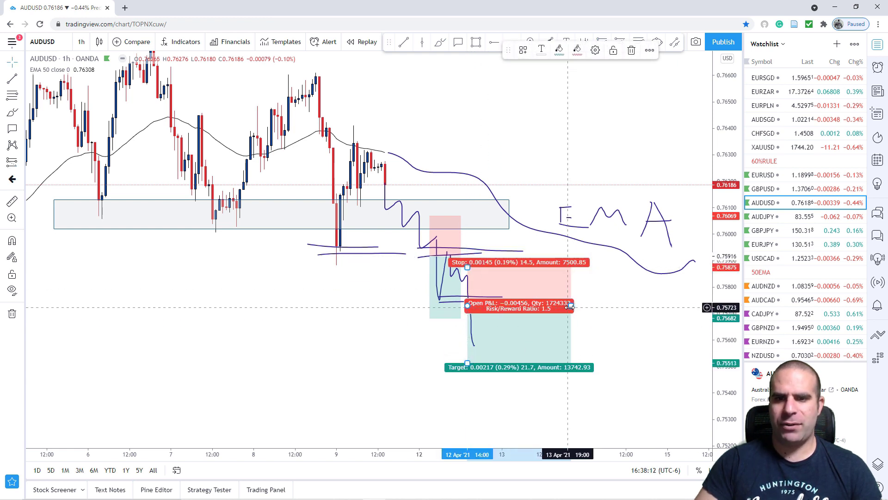
drag(571, 306, 506, 307)
click(585, 241)
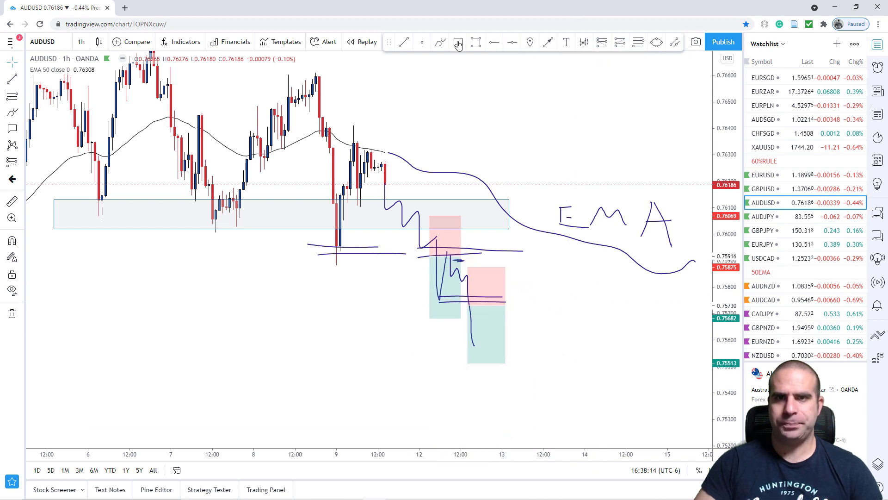
Continue the brushed path with a pullback, a small consolidation underlined near 0.7558, and a break, retest and fall to about 0.7536
click(441, 43)
drag(476, 346, 489, 299)
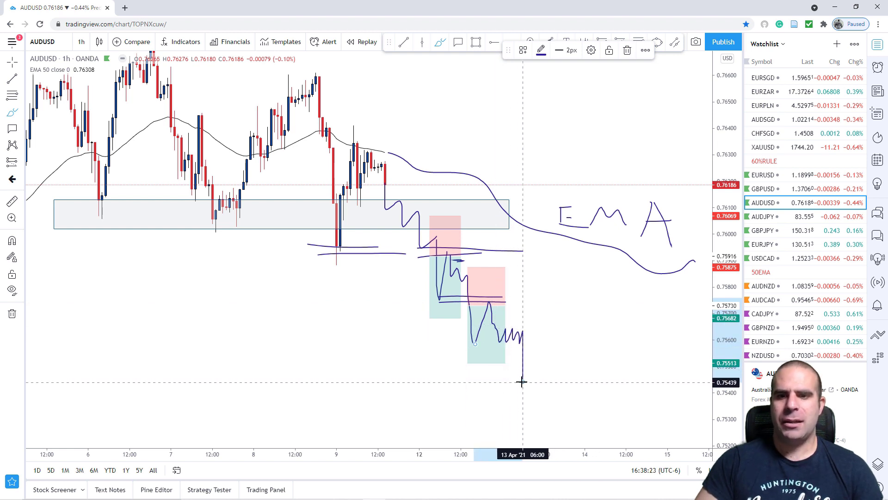
drag(522, 380, 524, 378)
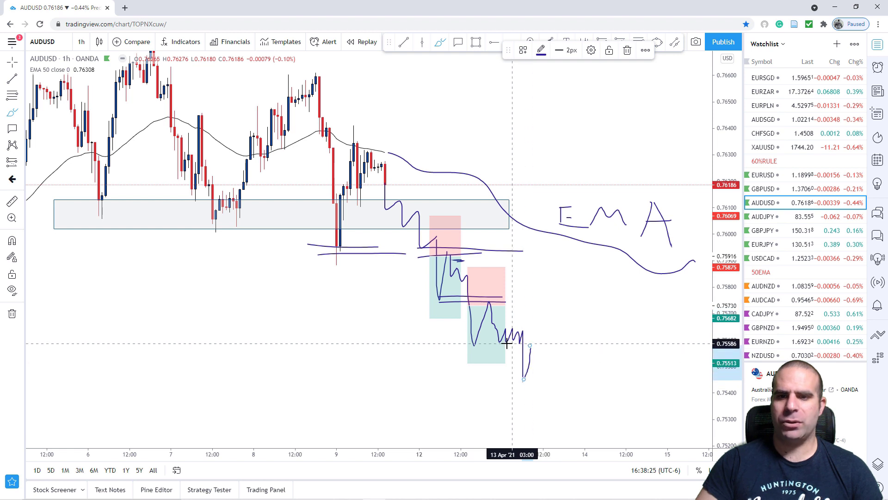
mouse_move(495, 342)
mouse_down()
mouse_move(528, 340)
mouse_move(498, 349)
mouse_move(551, 403)
mouse_up()
key(Escape)
Place a third short position at the latest break with entry 0.75546, stop 0.75696 and target 0.75320, narrowed around the final drop
drag(587, 292, 521, 267)
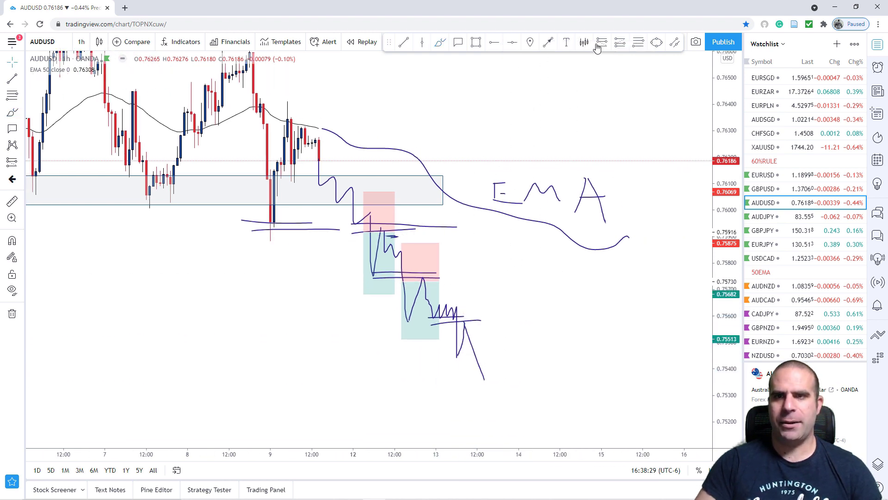
click(599, 43)
click(460, 330)
drag(460, 283, 460, 290)
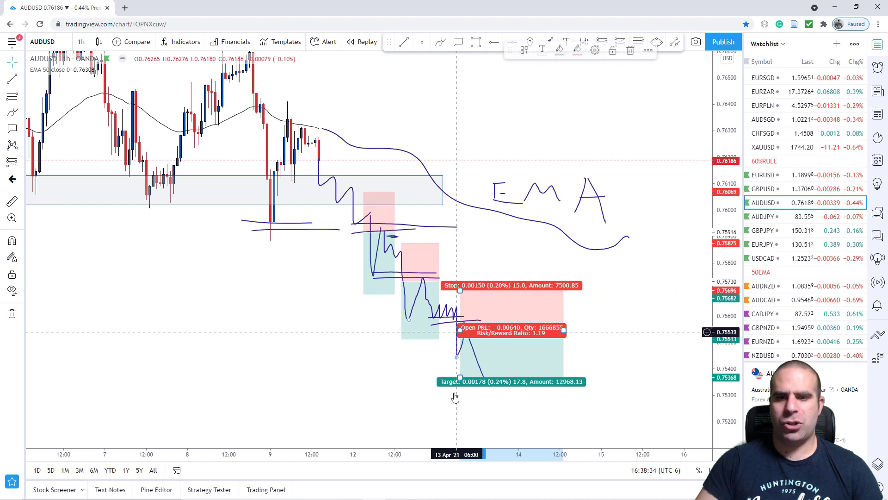
drag(460, 380, 459, 389)
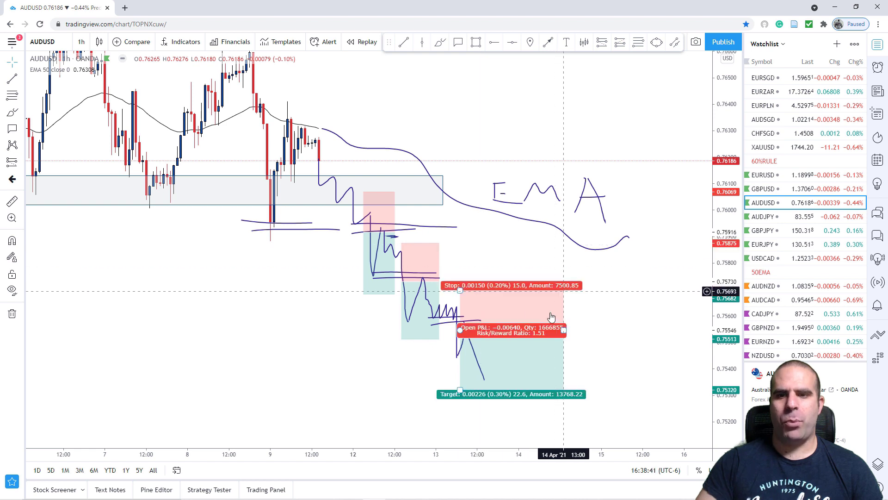
drag(563, 330, 484, 330)
click(553, 255)
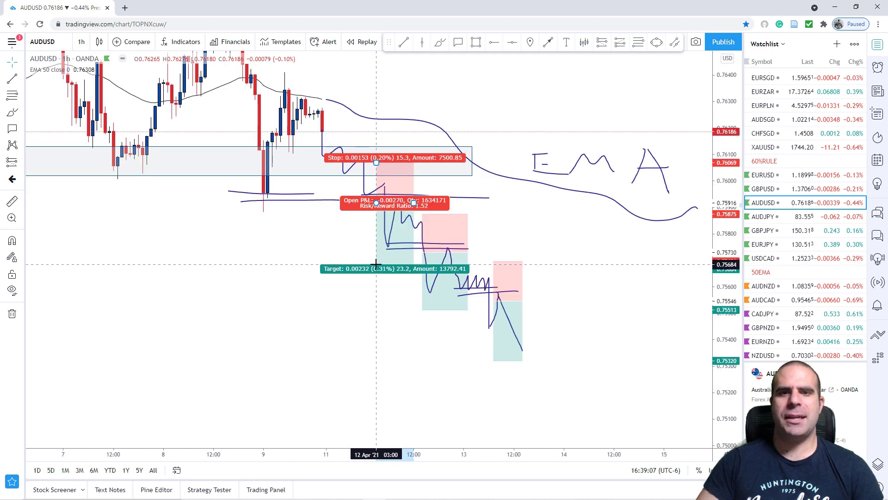
drag(602, 263, 486, 300)
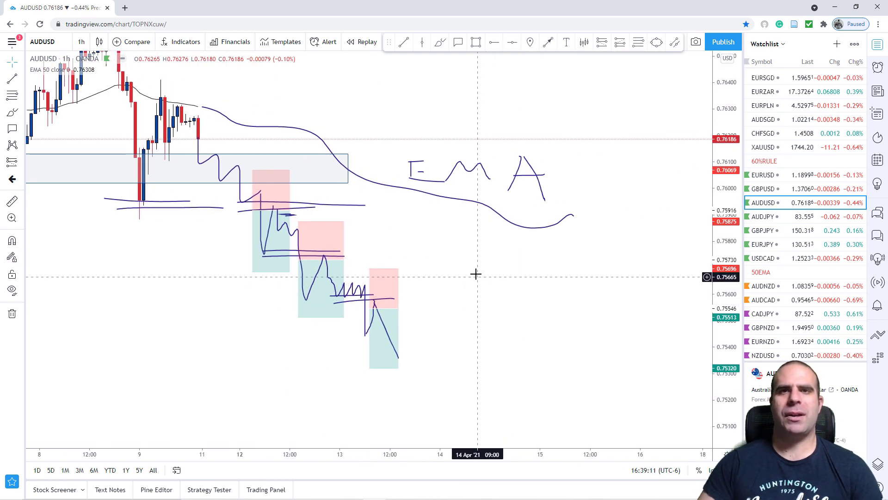
Try a large freehand circle around the three AUDUSD short positions and their projected path, and undo it
scroll(474, 239, down, 1)
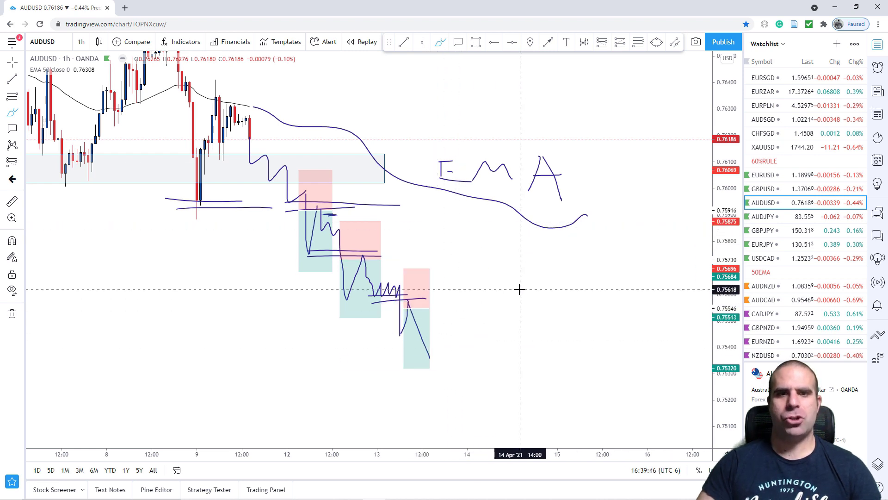
mouse_move(455, 225)
mouse_down()
mouse_move(313, 137)
mouse_move(351, 375)
mouse_up()
drag(414, 407, 455, 226)
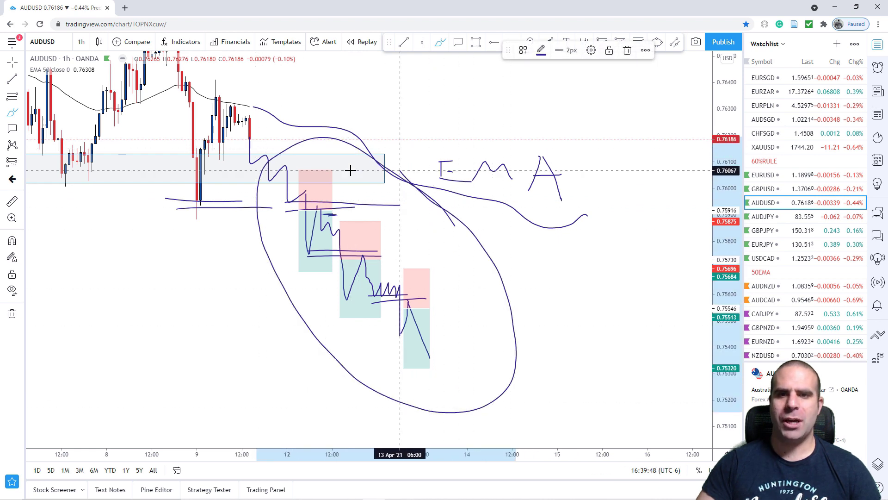
key(ctrl+z)
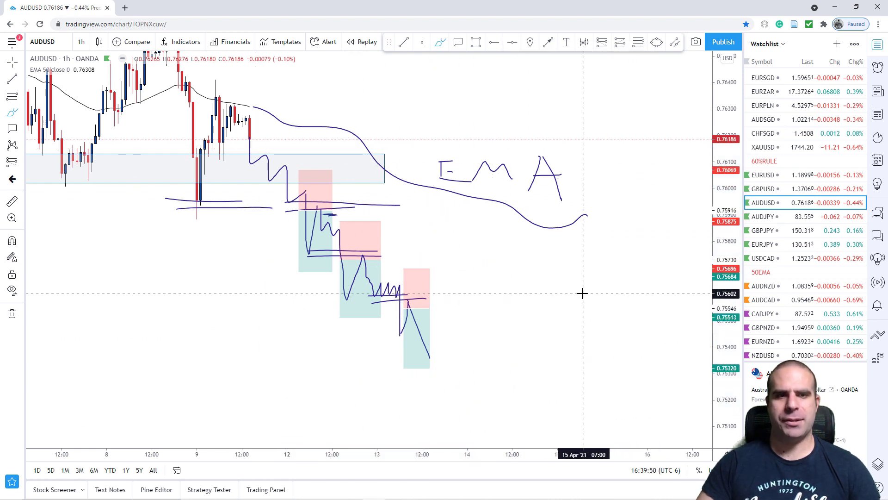
Open the AUDJPY 1-hour chart and reorder the watchlist so the yen pairs run EURJPY, GBPJPY, AUDJPY
mouse_move(522, 270)
mouse_down()
mouse_move(601, 311)
mouse_move(486, 298)
mouse_up()
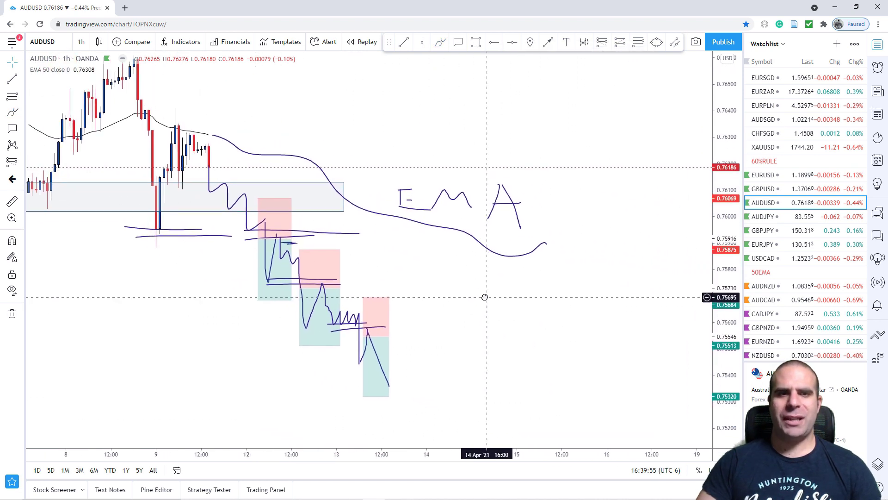
scroll(490, 299, down, 3)
drag(591, 302, 543, 307)
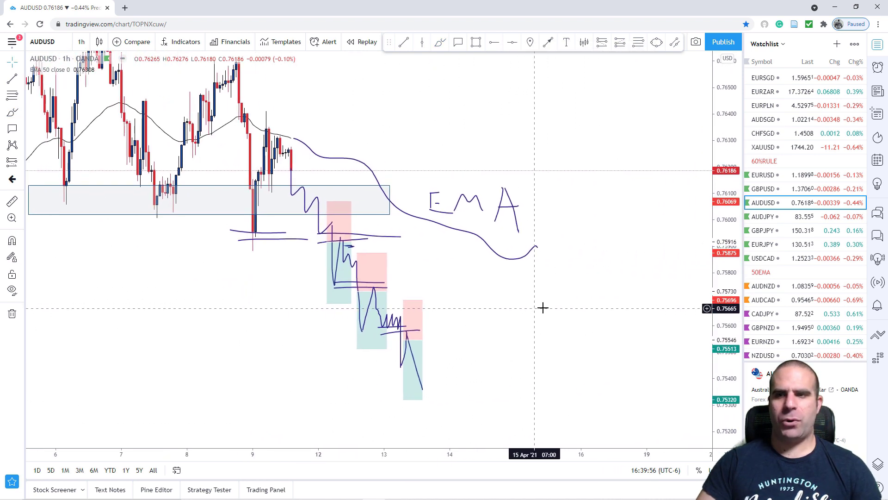
click(768, 217)
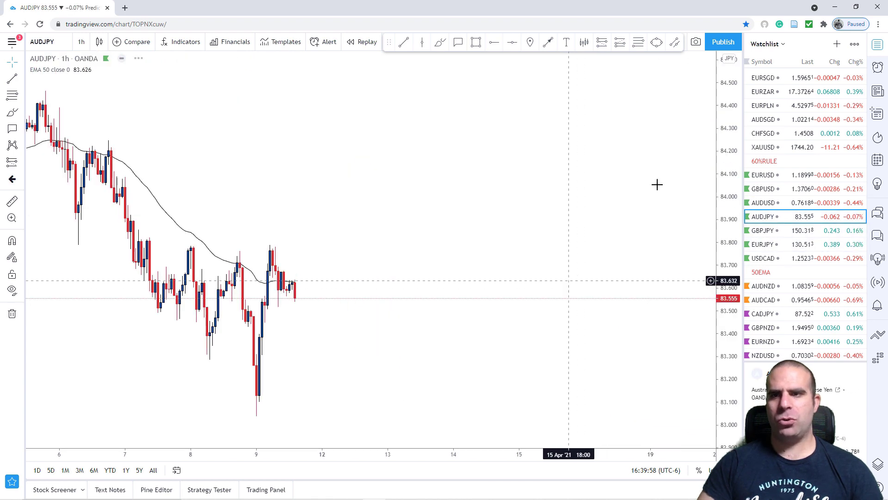
scroll(563, 238, up, 5)
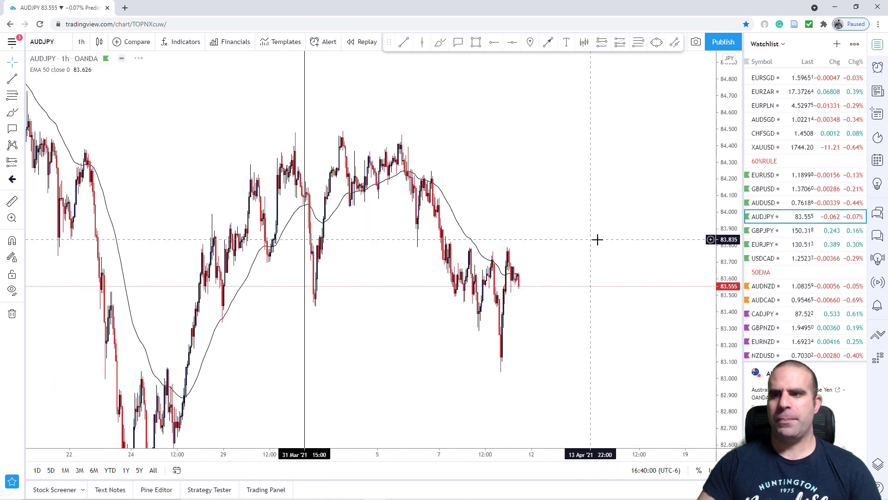
mouse_move(763, 244)
mouse_down()
mouse_move(767, 222)
mouse_move(770, 233)
mouse_up()
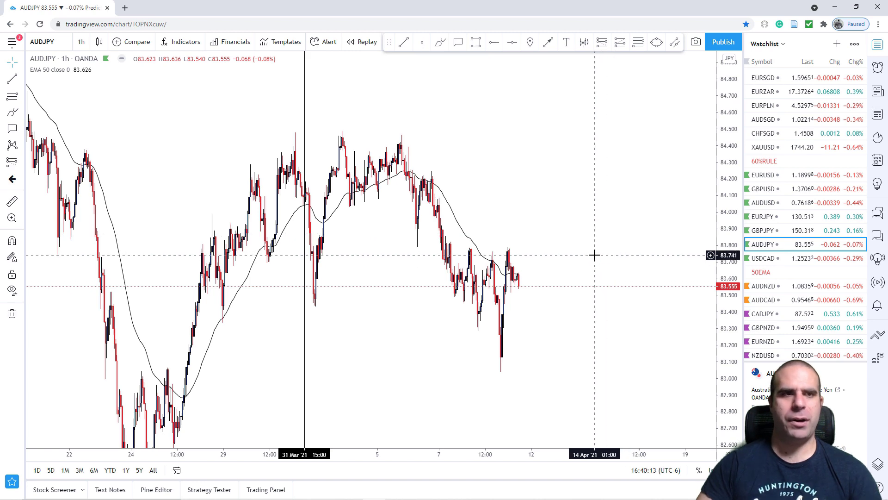
Switch AUDJPY to the daily interval and move the "UNTIL TRADE 53" results callout back to around autumn 2020, clear of recent candles
text(1d)
key(Return)
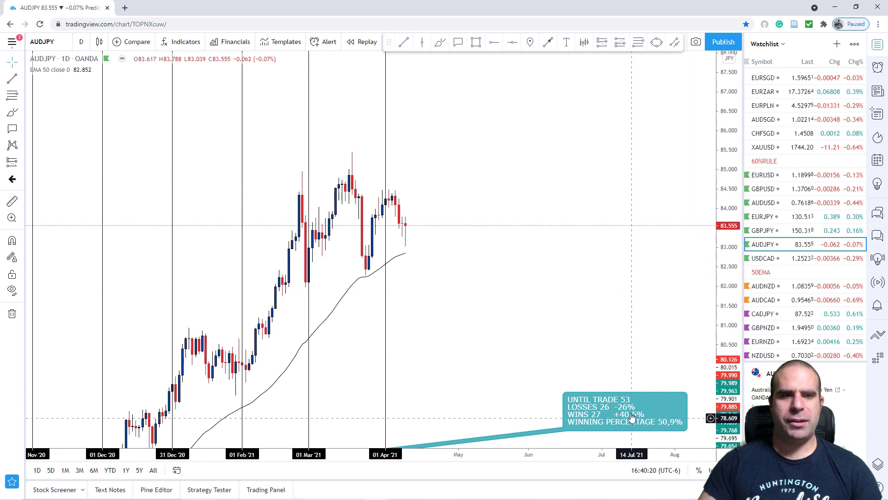
drag(632, 412, 8, 183)
drag(478, 274, 658, 290)
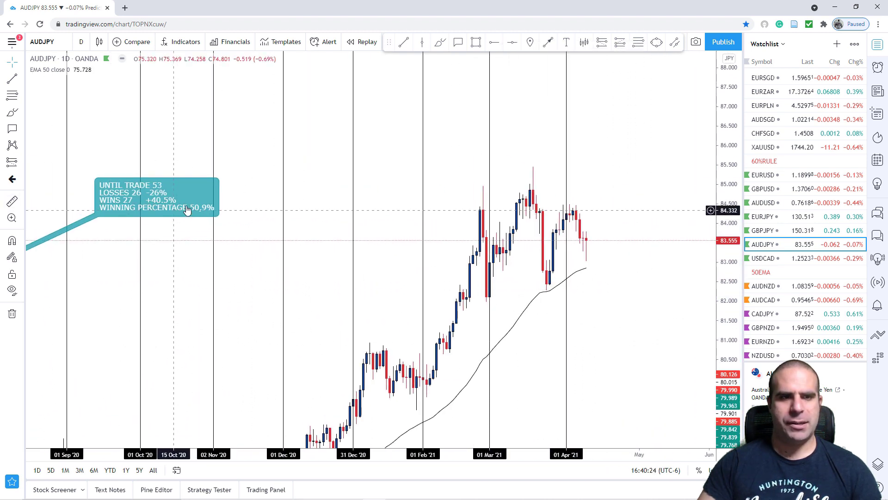
drag(187, 209, 238, 207)
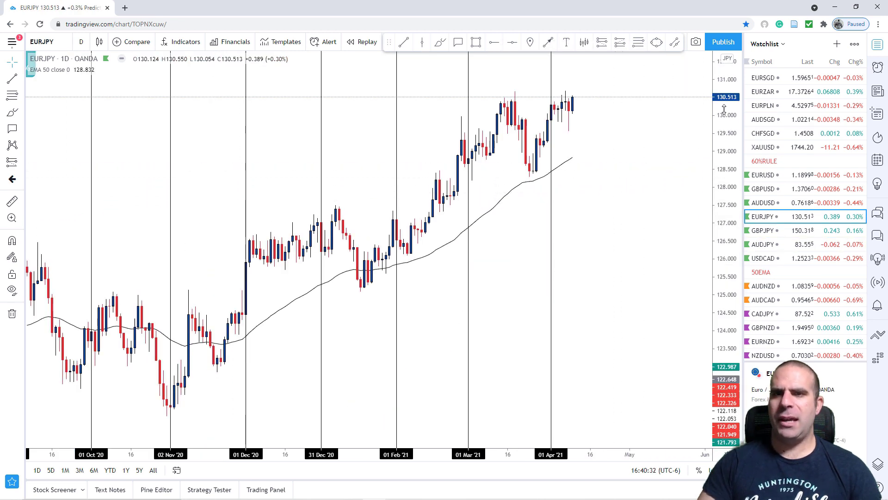
On the EURJPY daily chart, move the "UNTIL TRADE 33" results callout back to about 13 July 2020 near 131.10
drag(724, 109, 655, 175)
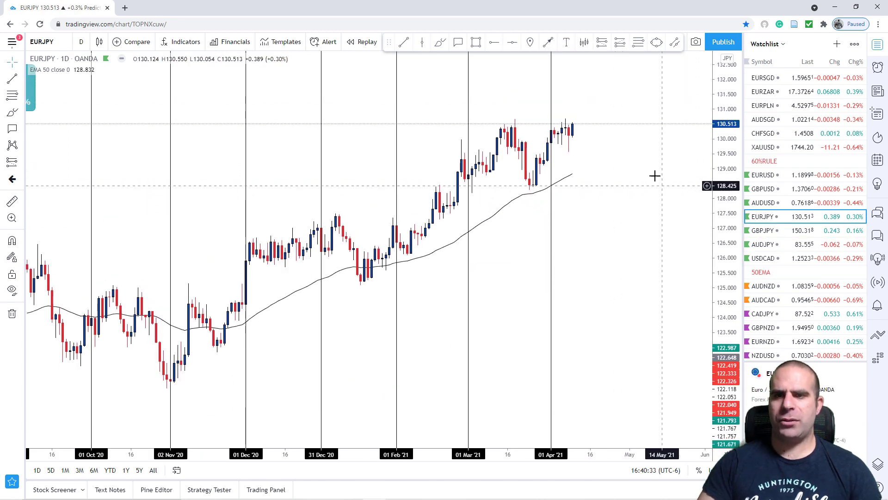
scroll(532, 167, down, 4)
drag(401, 147, 489, 202)
drag(273, 154, 281, 174)
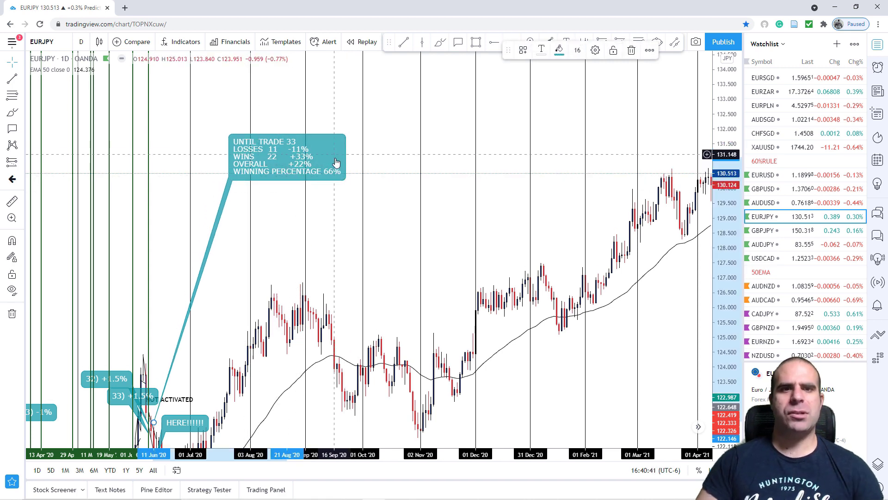
drag(337, 171, 261, 169)
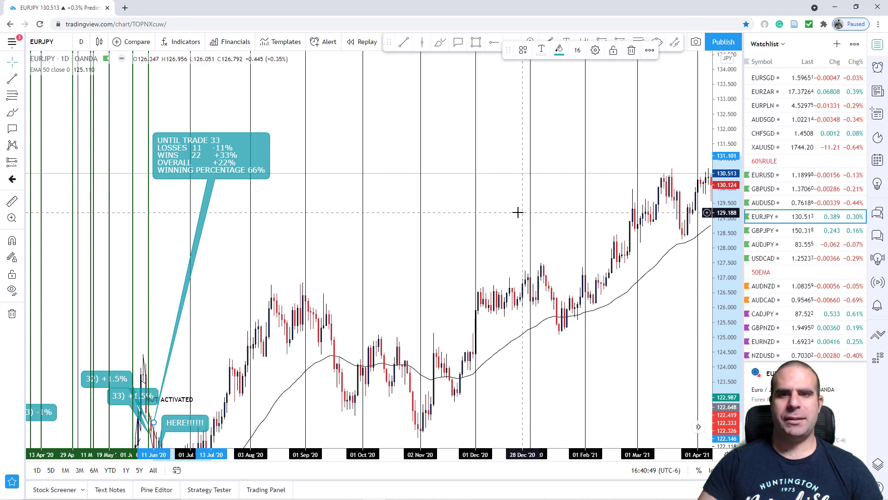
Draw a rising trend line under the EURJPY lows from 5 November 2020 near 122.06 to about 130.7 in late May 2021
drag(517, 210, 395, 200)
drag(676, 290, 511, 282)
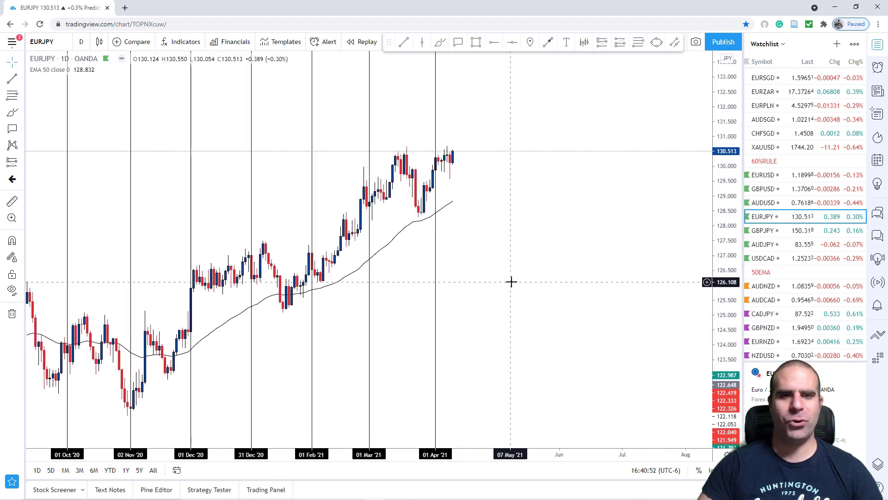
click(404, 42)
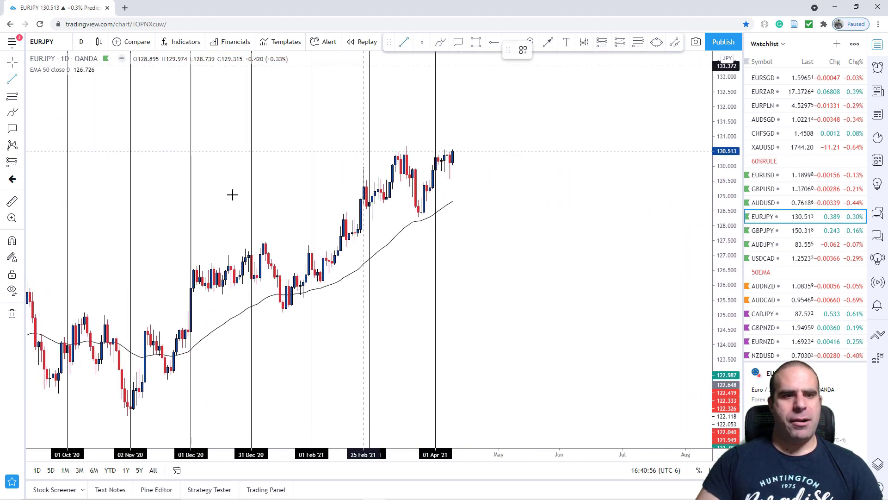
click(138, 403)
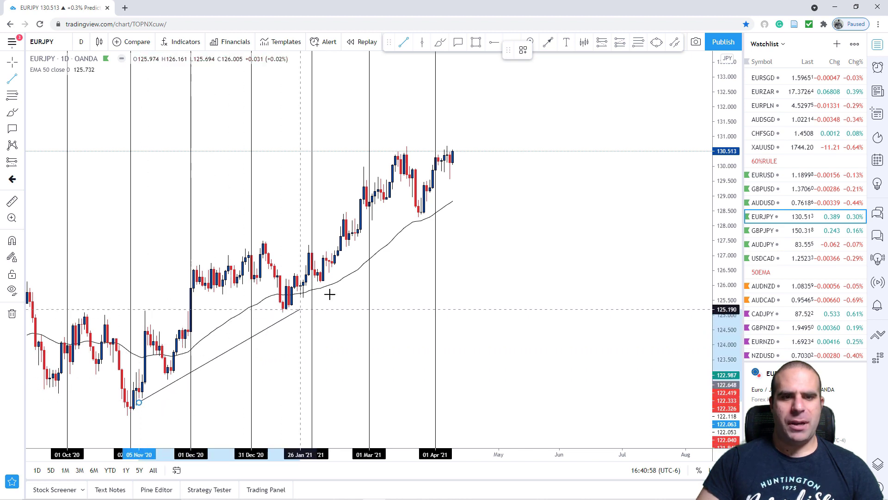
click(545, 145)
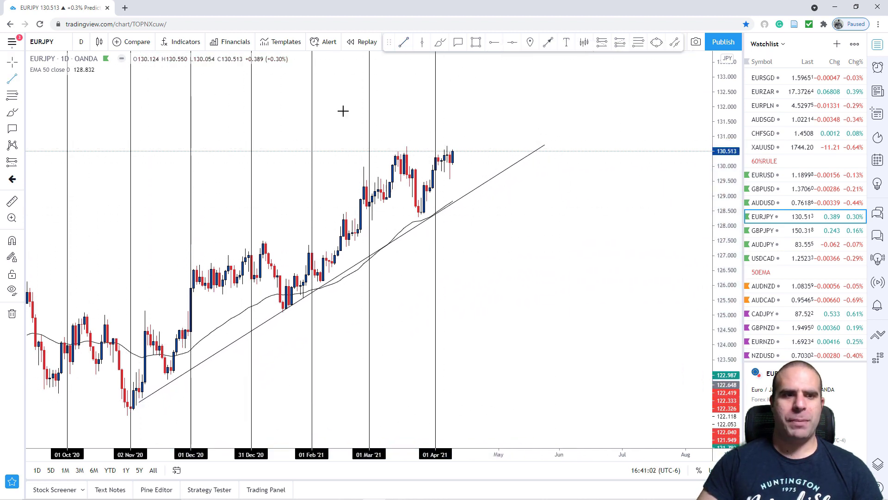
Draw the channel's upper trend line over the highs from 19 October 2020 near 124.89 to about 132.6 in May 2021
click(101, 318)
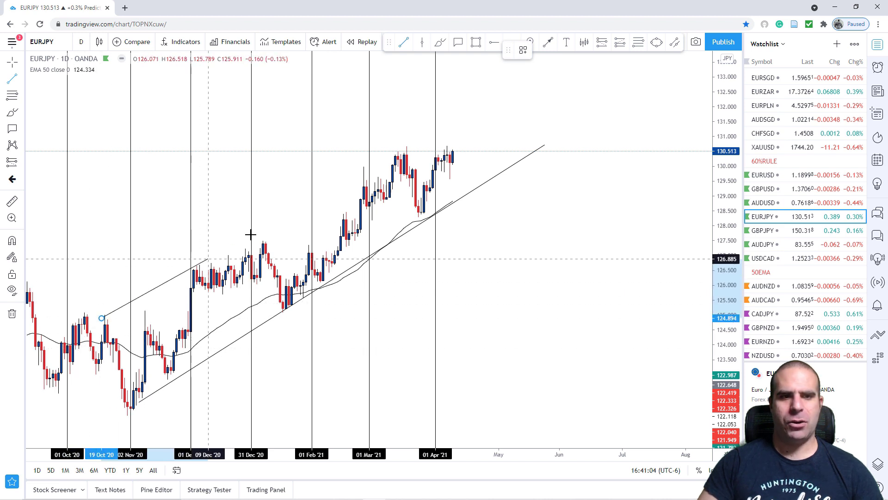
click(516, 88)
right_click(566, 186)
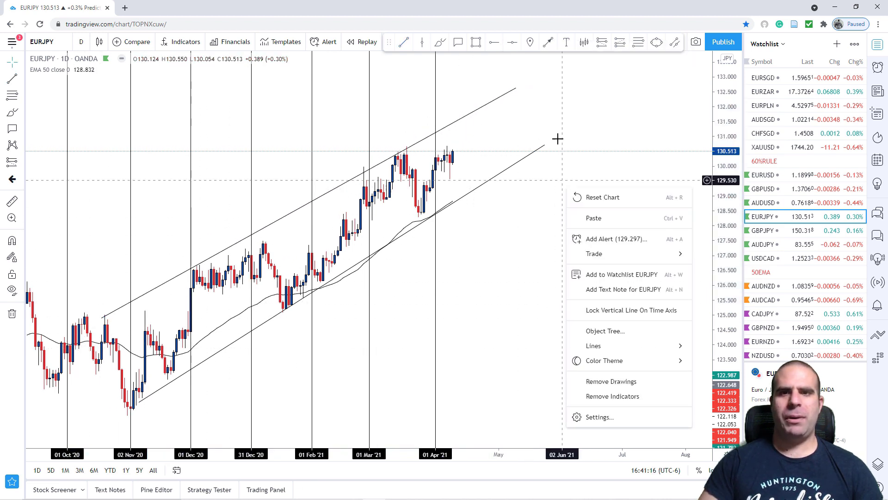
click(558, 138)
scroll(566, 125, down, 2)
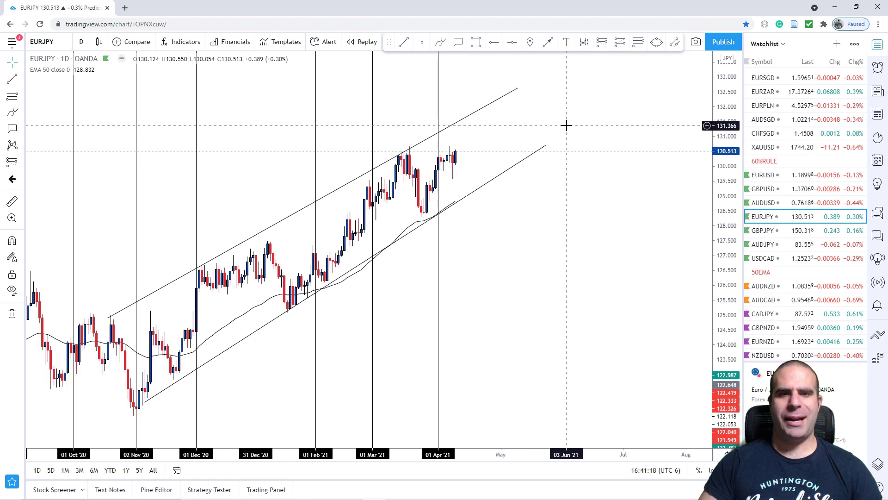
Try a brushed stepped decline from the current price through the lower trend line to about 126.5, and delete it
click(440, 42)
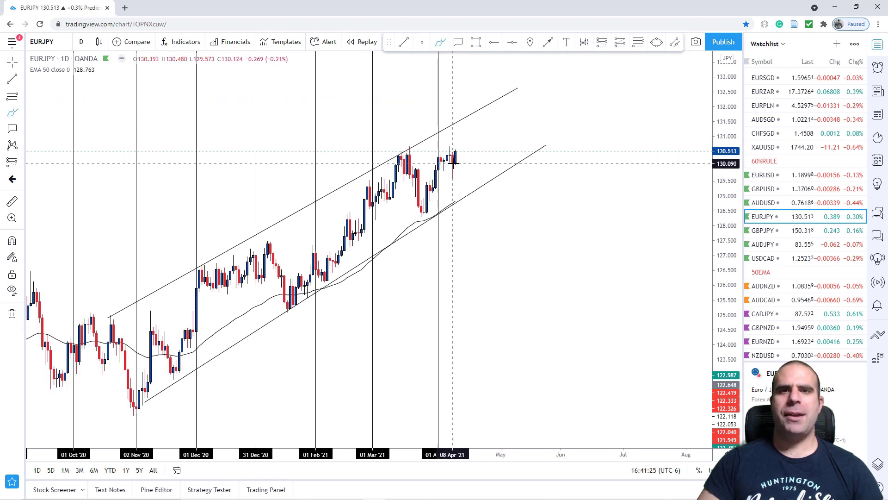
drag(456, 159, 524, 211)
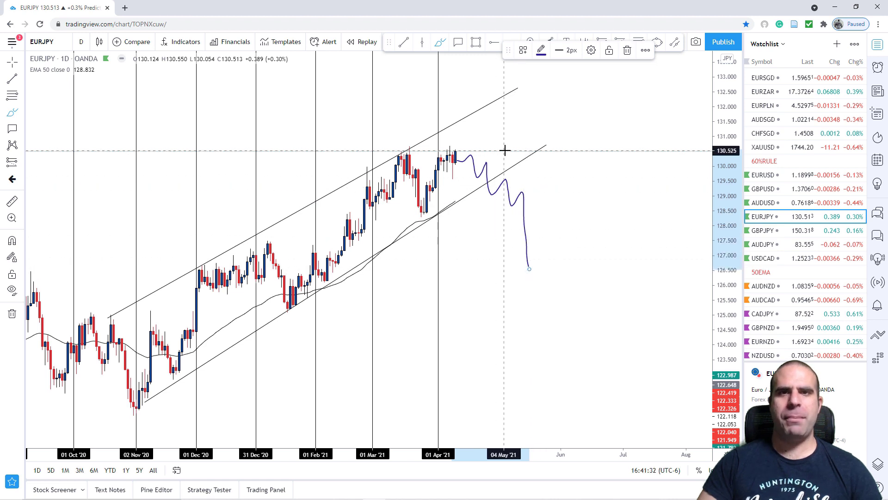
key(Delete)
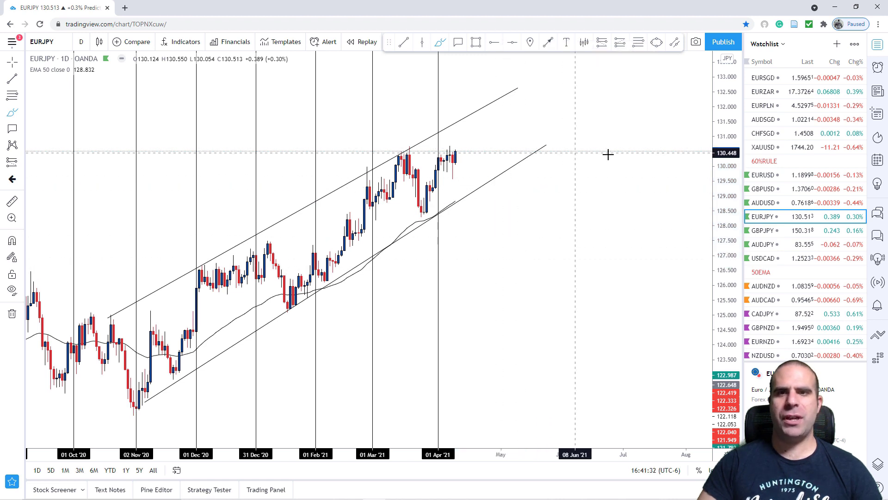
Draw a rectangular resistance zone across the March and April highs, from about 130.60 down to about 130.34
click(475, 43)
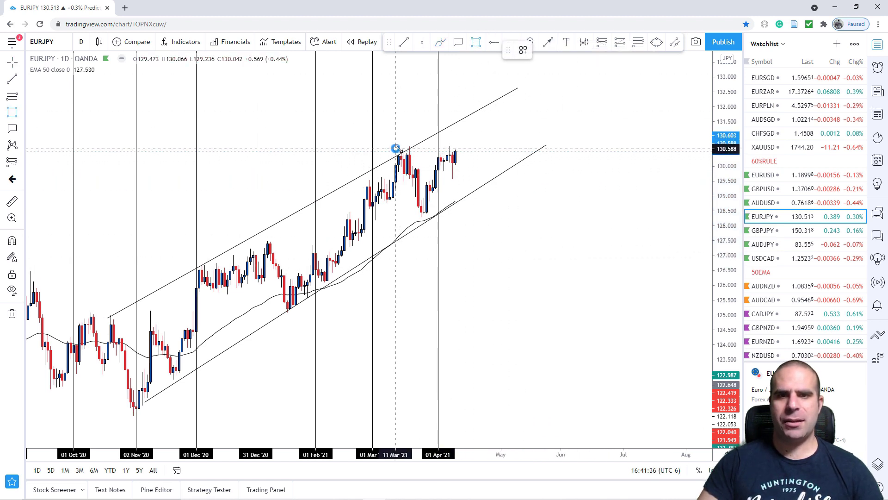
drag(396, 148, 472, 156)
right_click(509, 147)
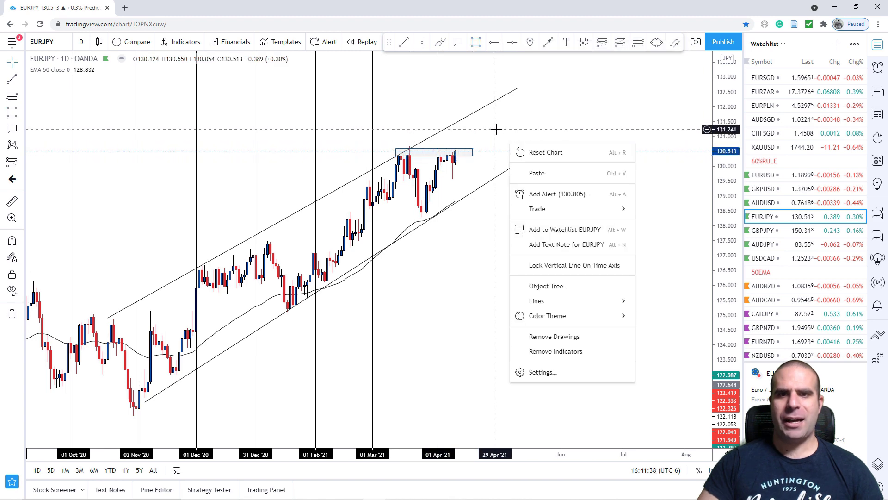
click(496, 130)
scroll(494, 139, up, 3)
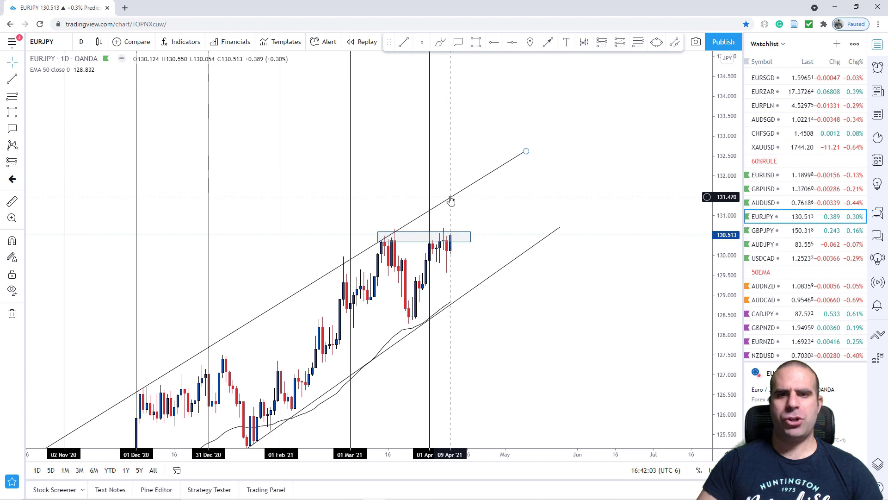
Circle the March and April highs at the resistance zone with the brush
click(440, 42)
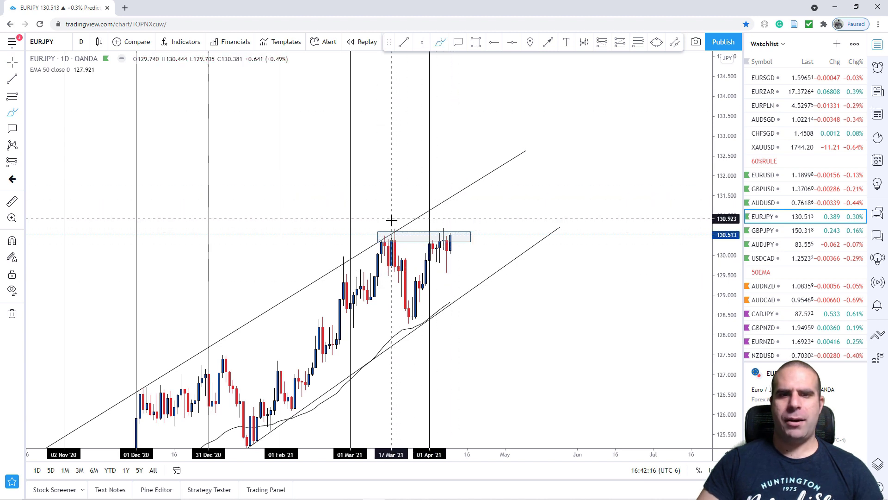
mouse_move(390, 222)
mouse_down()
mouse_move(378, 235)
mouse_move(393, 226)
mouse_move(377, 225)
mouse_up()
mouse_move(441, 222)
mouse_down()
mouse_move(428, 223)
mouse_move(440, 223)
mouse_up()
drag(530, 319, 508, 254)
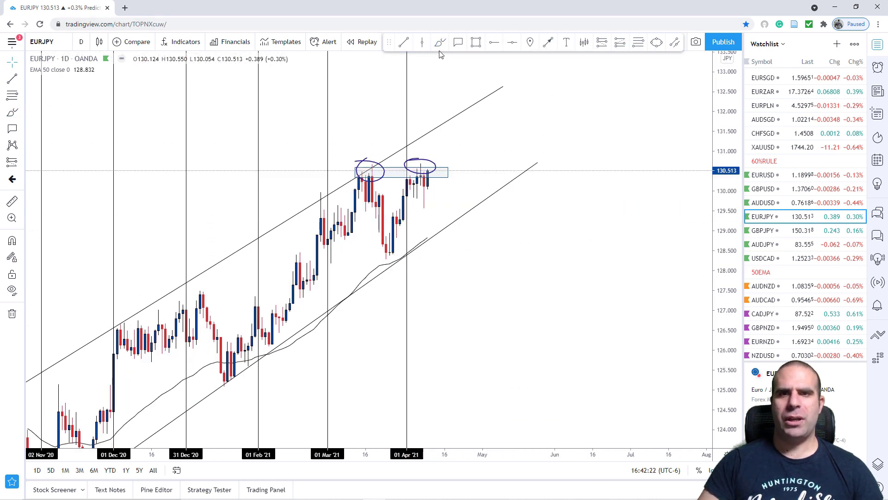
Switch the EURJPY chart to the 1-hour interval and examine the recent price action around the resistance zone
mouse_move(314, 283)
mouse_down()
mouse_move(368, 172)
mouse_move(379, 255)
mouse_move(418, 164)
mouse_move(453, 341)
mouse_up()
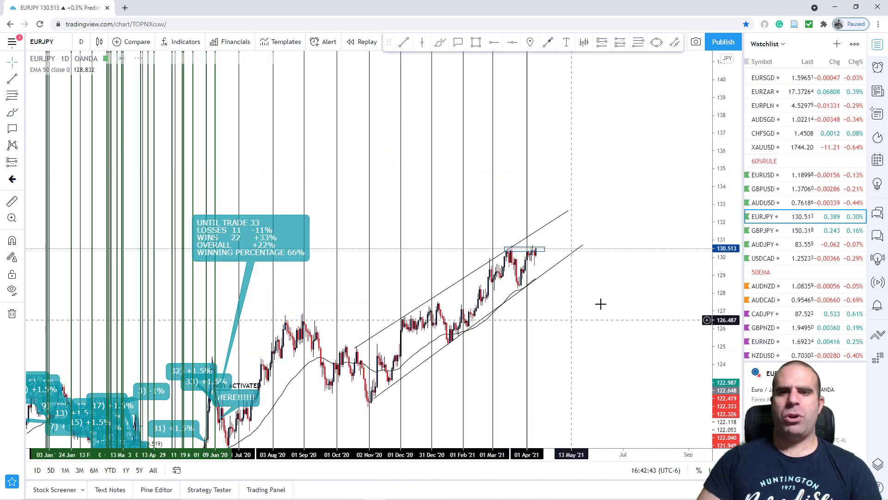
text(1)
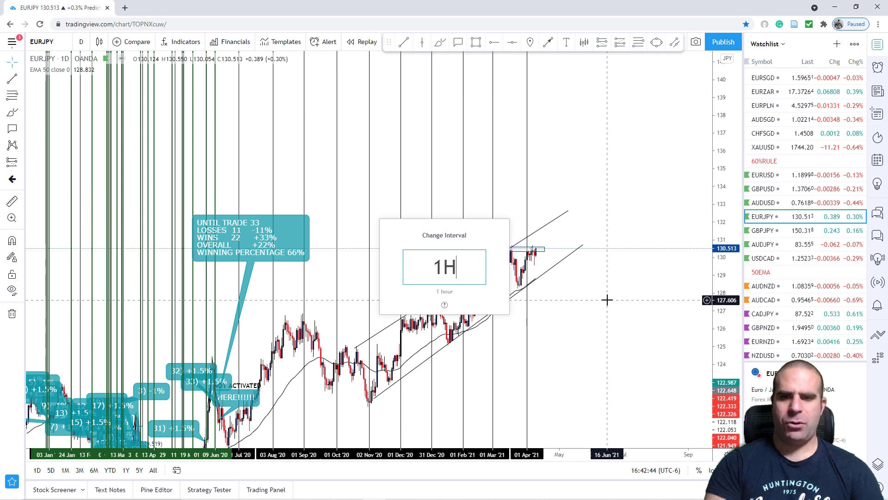
text(H)
key(Return)
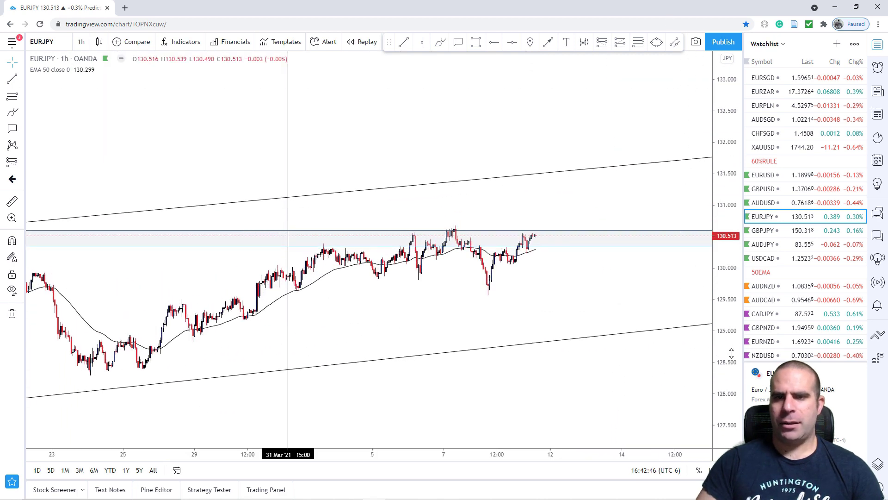
drag(731, 353, 727, 134)
scroll(607, 302, up, 4)
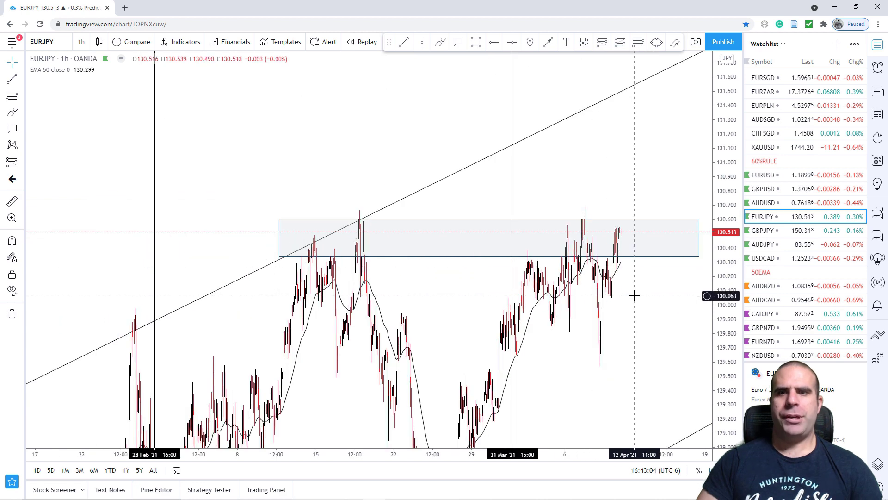
scroll(635, 297, up, 5)
drag(634, 304, 478, 266)
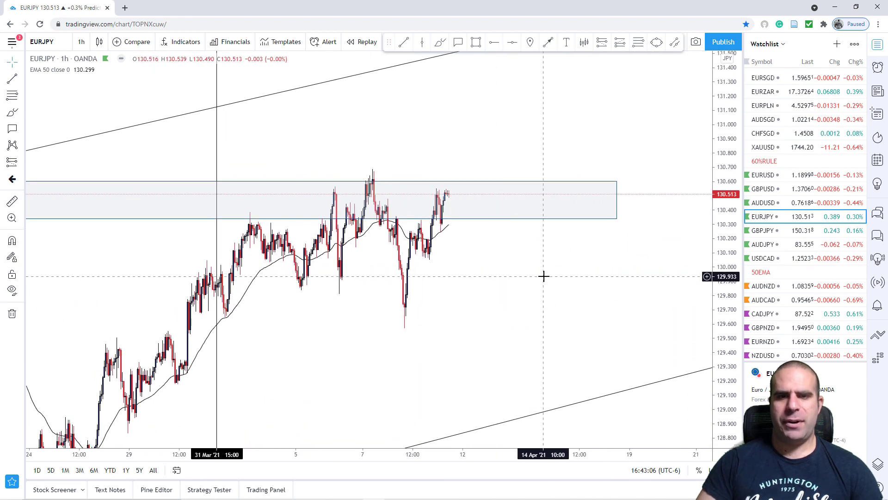
drag(564, 304, 510, 257)
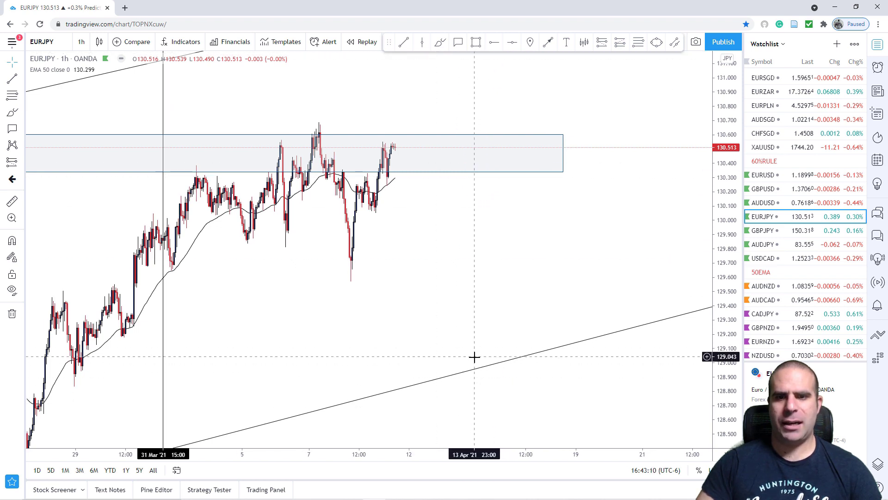
Try a brushed stepped decline from the current price to about 129.43, delete it, and measure the drop toward the lower trend line
click(440, 49)
mouse_move(392, 148)
mouse_down()
mouse_move(388, 185)
mouse_move(453, 301)
mouse_up()
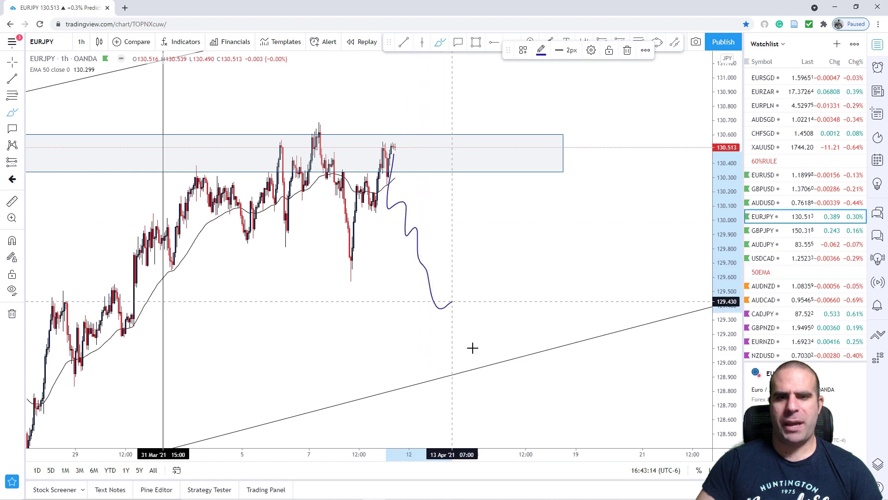
drag(472, 348, 521, 369)
key(Delete)
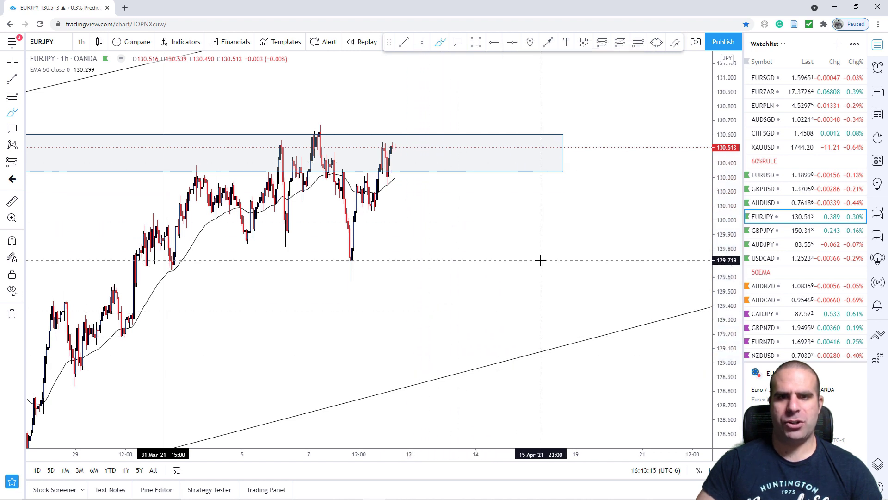
shift+click(406, 150)
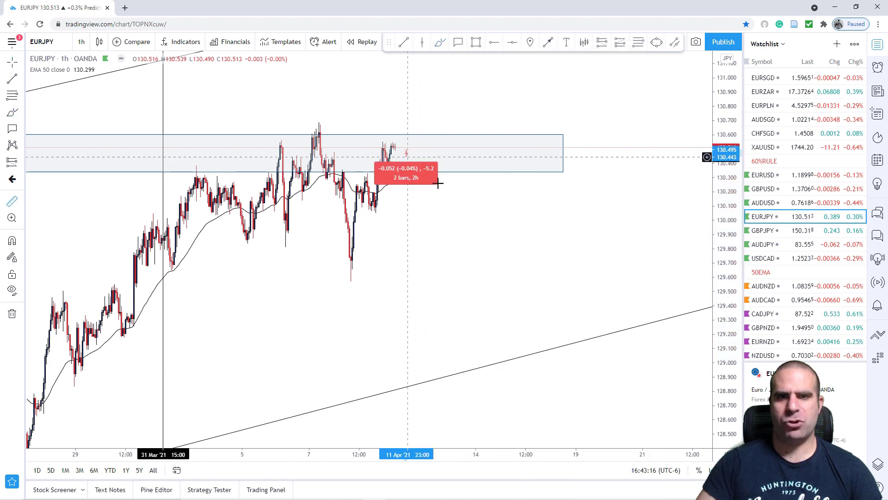
click(509, 358)
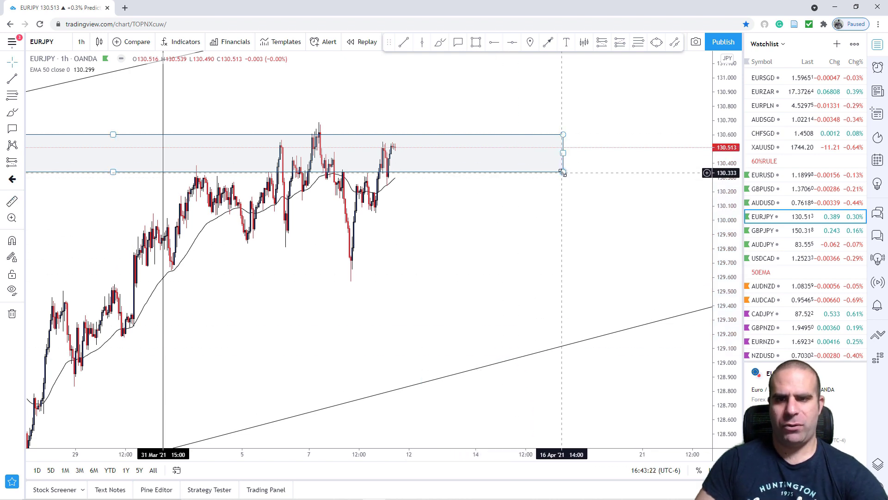
Delete the rectangular resistance zone and remove all remaining drawings from the EURJPY chart
key(Delete)
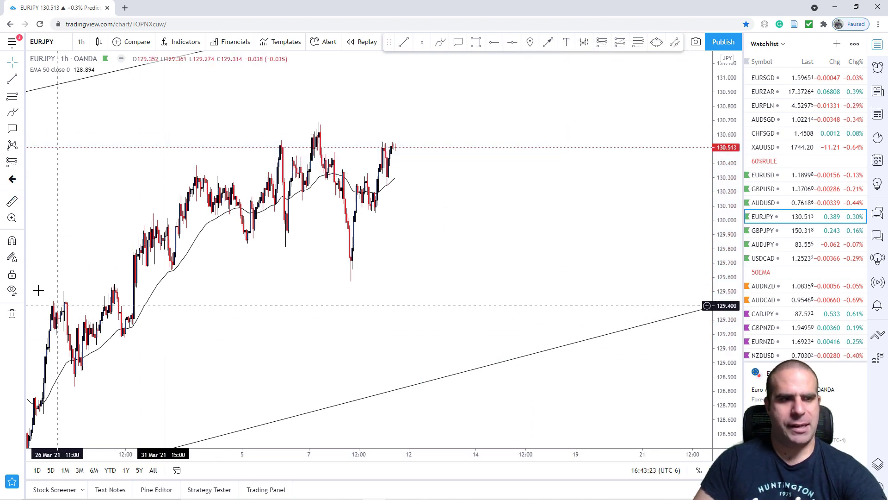
click(14, 319)
Brush a rising EMA curve, a double resistance line at the 7 April high, and a breakout-and-retest path up to about 130.95
scroll(506, 226, up, 3)
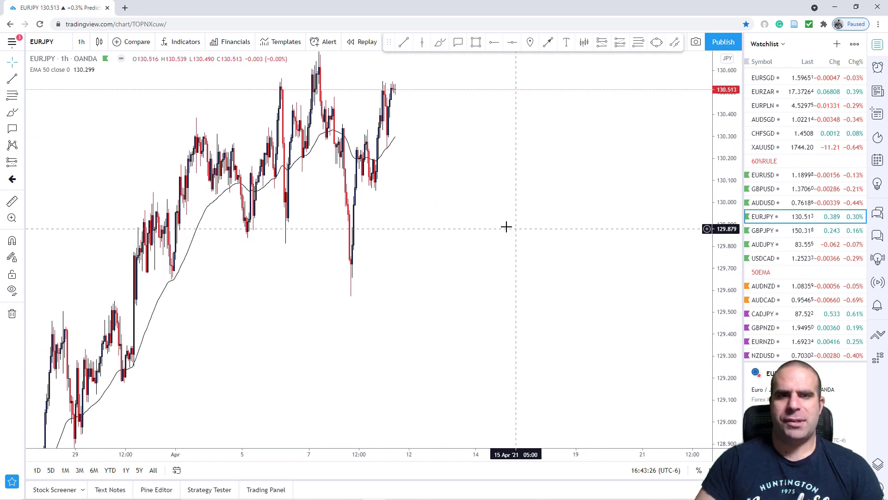
scroll(487, 287, up, 5)
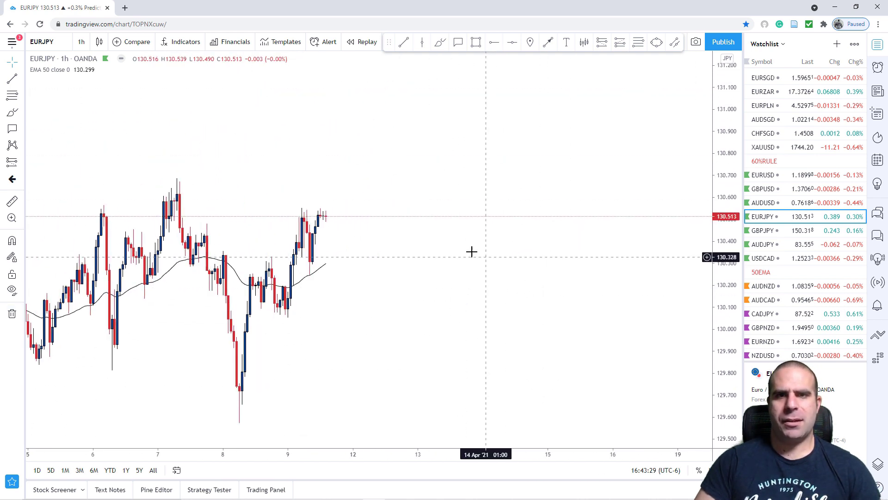
mouse_move(314, 262)
mouse_down()
mouse_move(349, 228)
mouse_move(461, 198)
mouse_up()
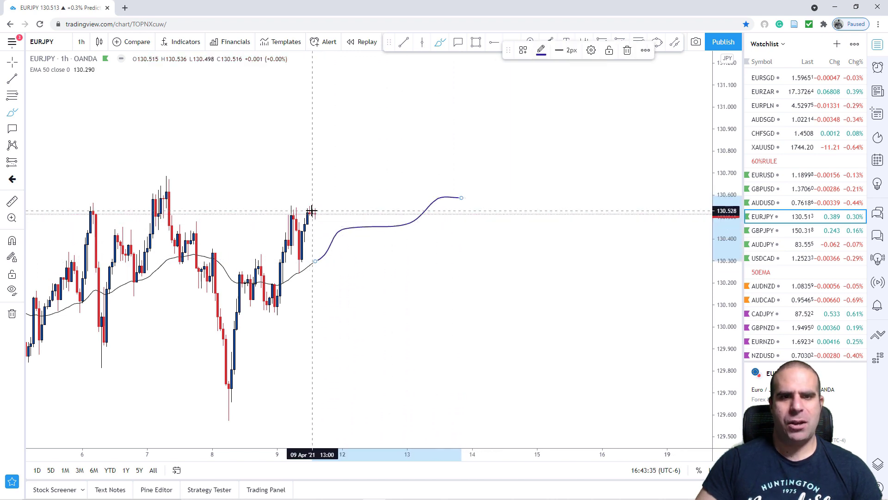
mouse_move(312, 212)
mouse_down()
mouse_move(367, 143)
mouse_move(360, 202)
mouse_up()
mouse_move(157, 192)
mouse_down()
mouse_move(410, 188)
mouse_move(383, 182)
mouse_move(407, 181)
mouse_up()
mouse_move(367, 147)
mouse_down()
mouse_move(377, 184)
mouse_move(390, 120)
mouse_up()
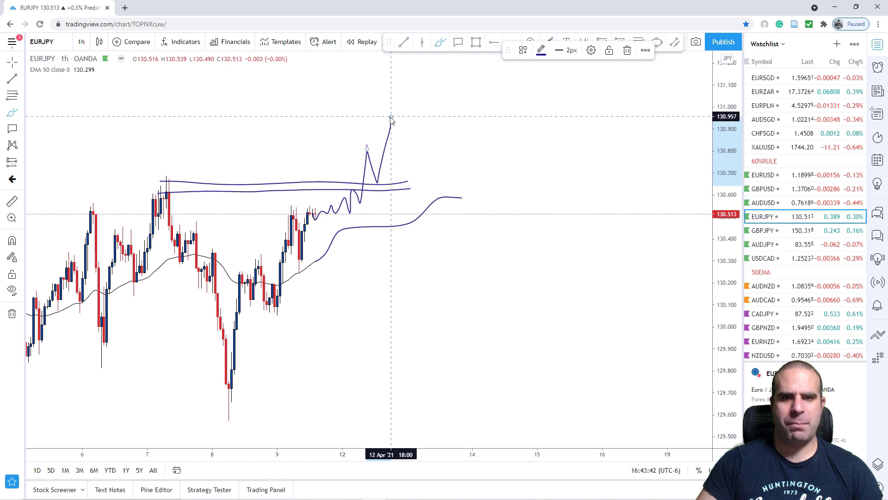
Place a long position at the breakout retest with entry at about 130.705, stop at about 130.538 and target at about 130.955
click(620, 41)
click(370, 174)
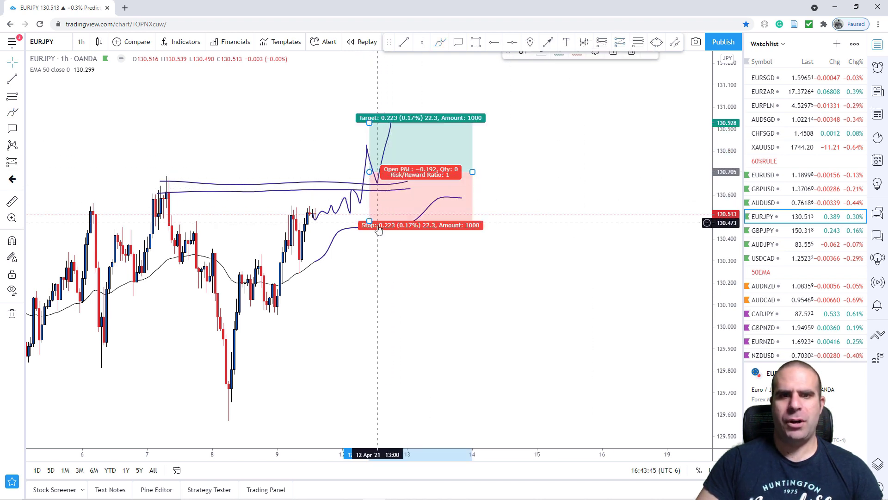
drag(369, 221, 369, 208)
mouse_move(369, 123)
mouse_down()
mouse_move(370, 107)
mouse_move(369, 117)
mouse_up()
click(625, 177)
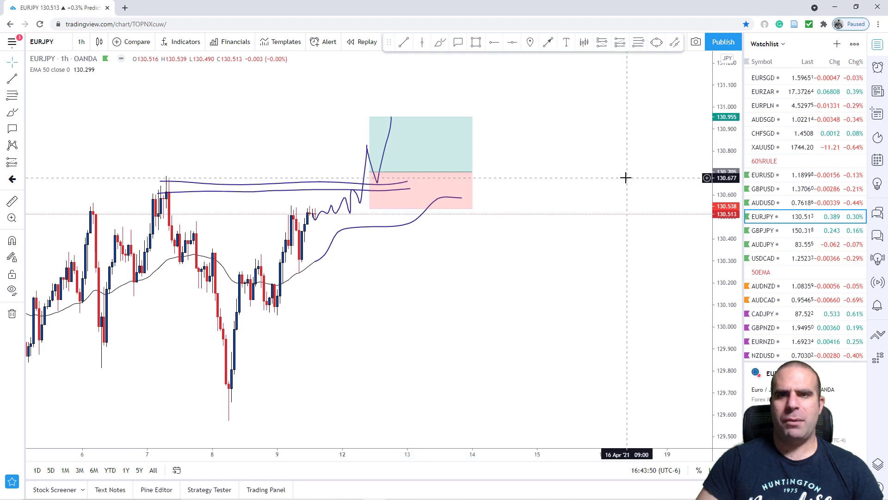
Brush an alternative choppy decline through the projected EMA to about 130.13, with a double support line at about 130.30
click(439, 42)
drag(310, 212, 314, 226)
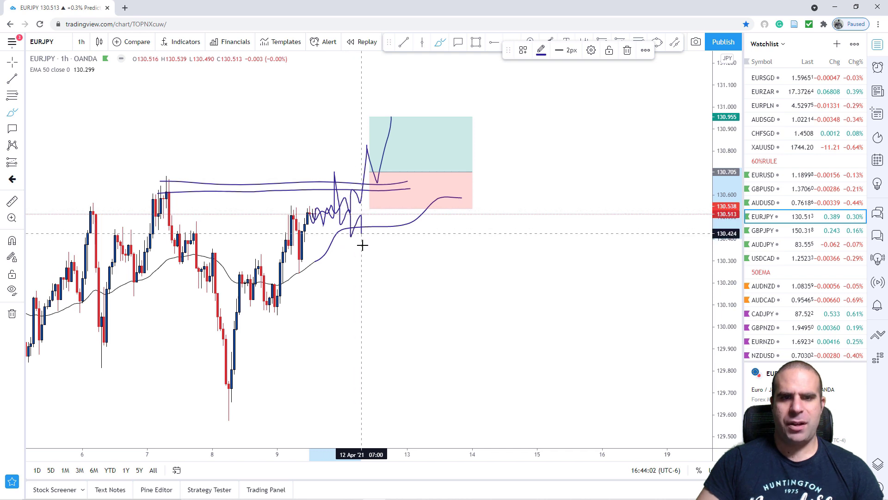
mouse_move(362, 233)
mouse_down()
mouse_move(364, 262)
mouse_move(403, 283)
mouse_up()
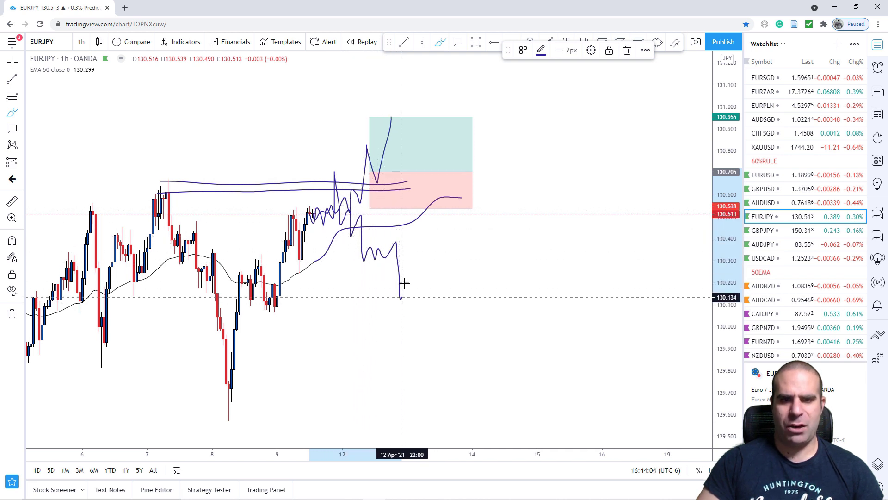
mouse_move(362, 257)
mouse_down()
mouse_move(434, 256)
mouse_move(373, 267)
mouse_move(433, 269)
mouse_up()
Place a short position below the brushed support with entry at about 130.260, stop at about 130.416 and target at about 130.016
click(601, 41)
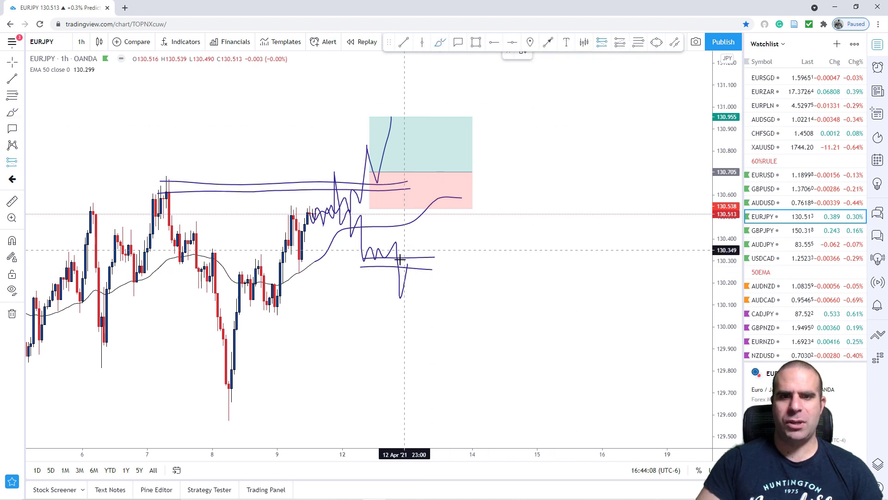
click(404, 269)
drag(403, 221, 402, 235)
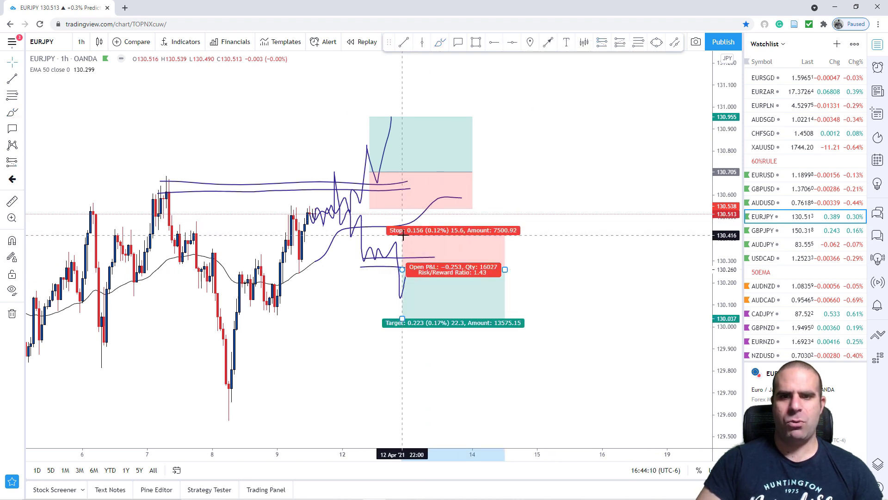
drag(402, 320, 405, 323)
click(550, 273)
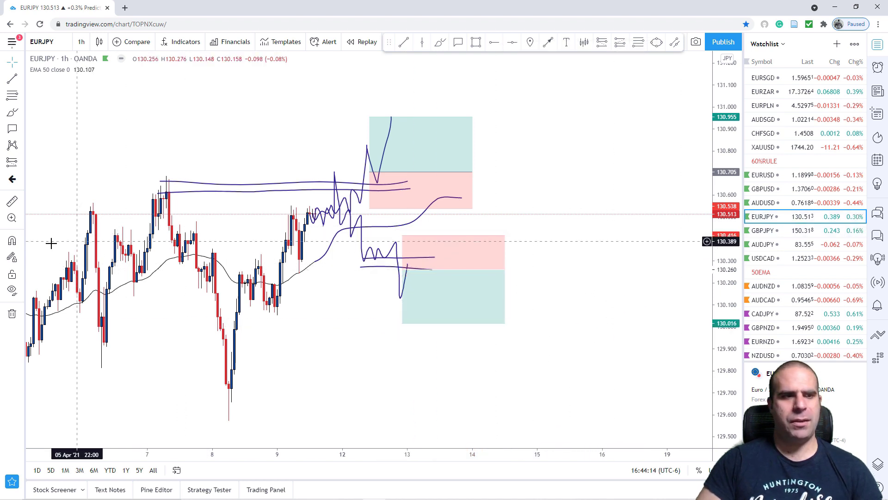
Remove all drawings from the EURJPY chart and open the GBPJPY chart on the 1-hour interval
click(12, 314)
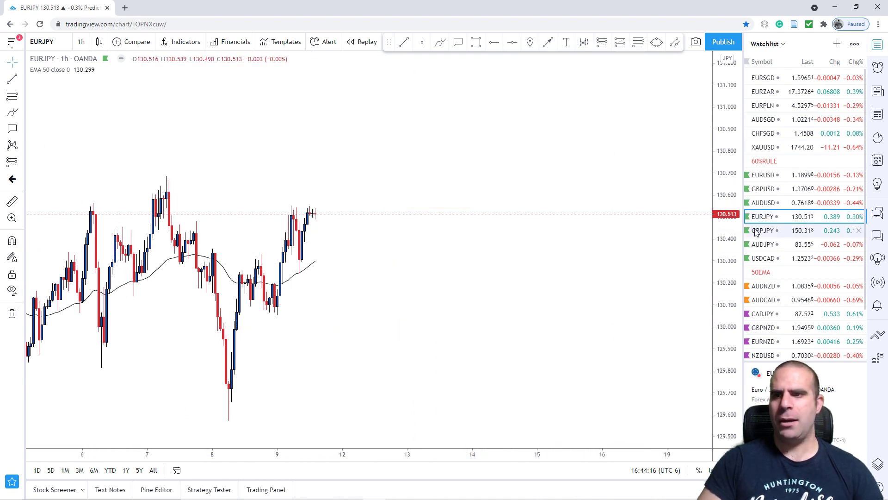
click(786, 235)
text(1)
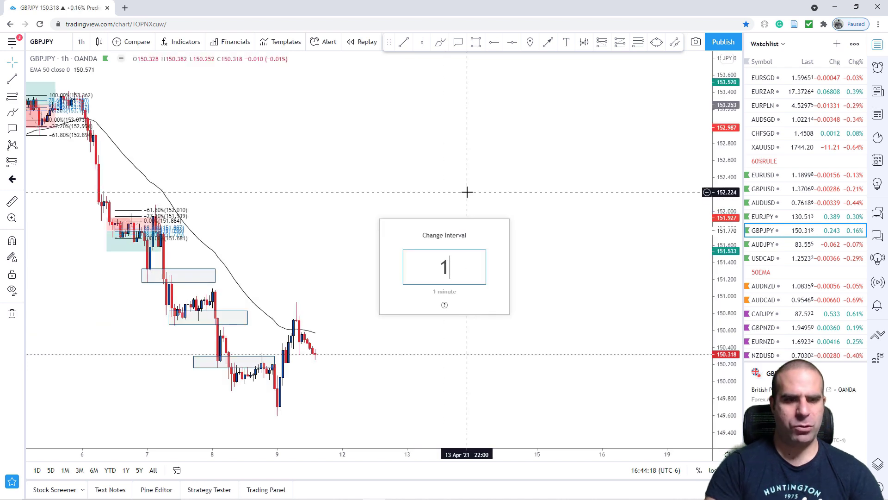
key(Escape)
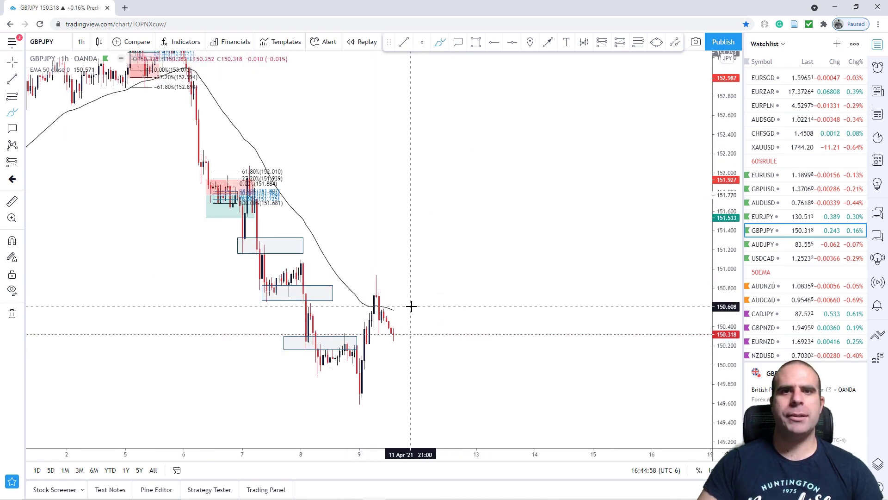
Try circling the GBPJPY decline of 6 to 9 April with the brush, and delete the circle
mouse_move(412, 294)
mouse_down()
mouse_move(165, 171)
mouse_move(387, 398)
mouse_move(354, 233)
mouse_up()
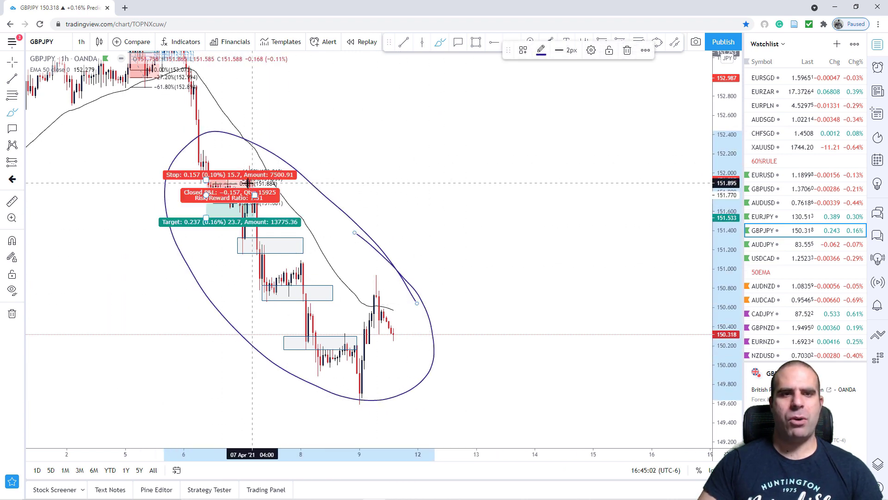
key(Delete)
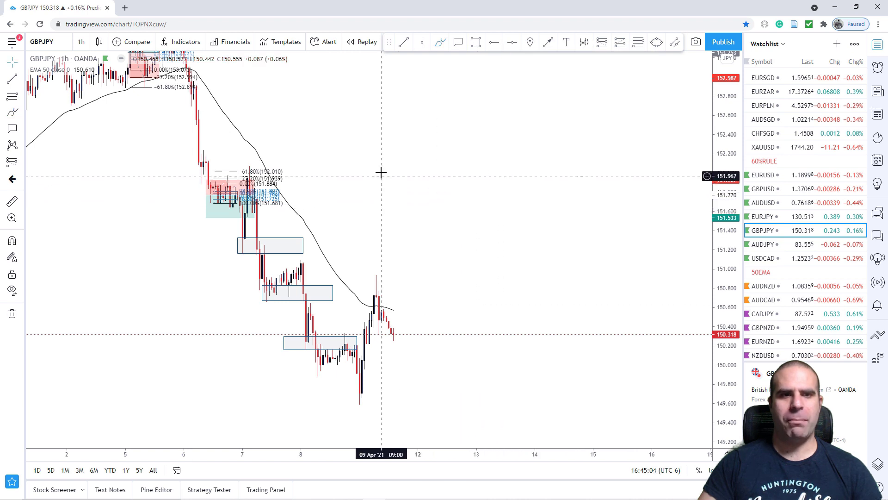
Try a short position inside the highest rectangular zone with entry at about 151.22, and delete it
mouse_move(381, 172)
mouse_down()
mouse_move(480, 193)
mouse_move(461, 204)
mouse_up()
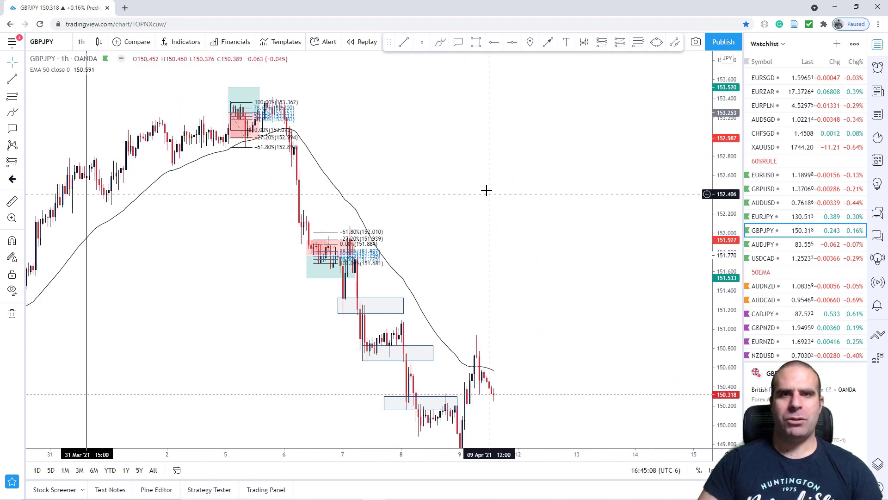
drag(731, 309, 723, 229)
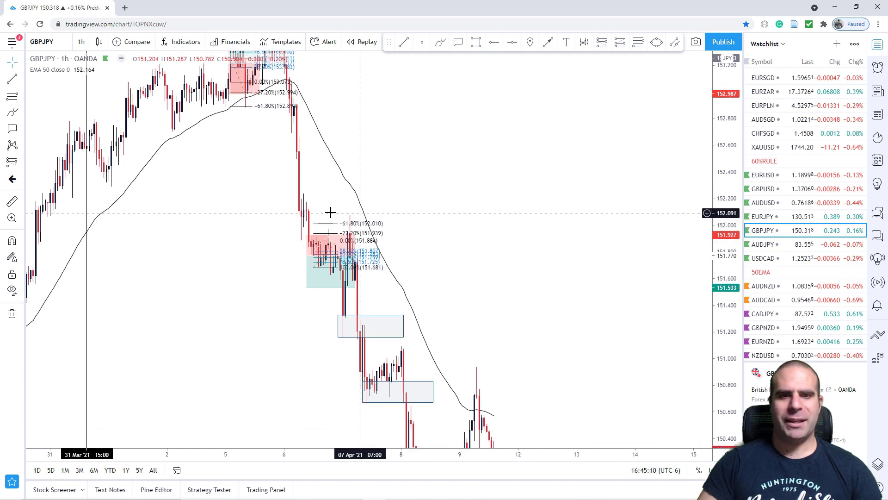
scroll(332, 212, up, 3)
drag(639, 272, 580, 212)
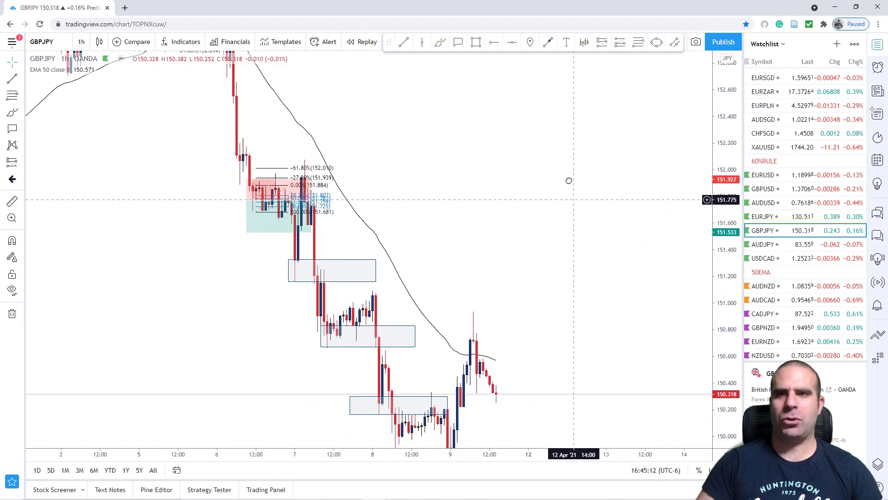
drag(569, 180, 542, 133)
click(602, 44)
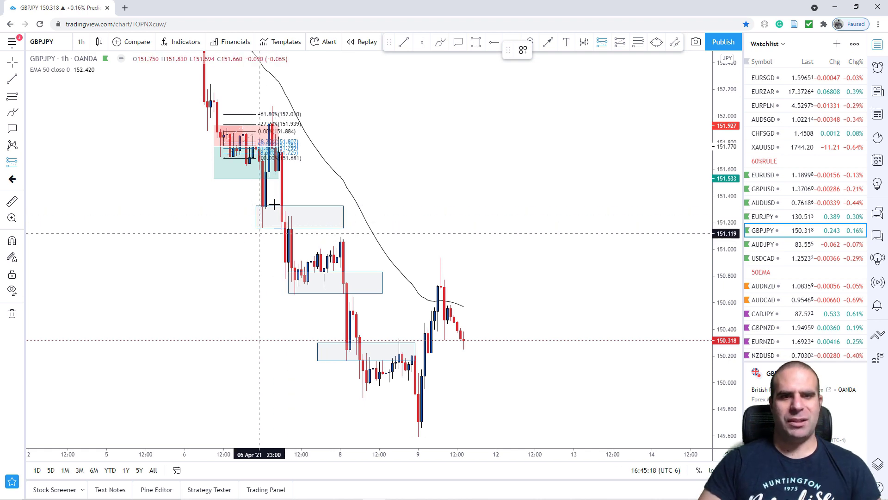
click(265, 220)
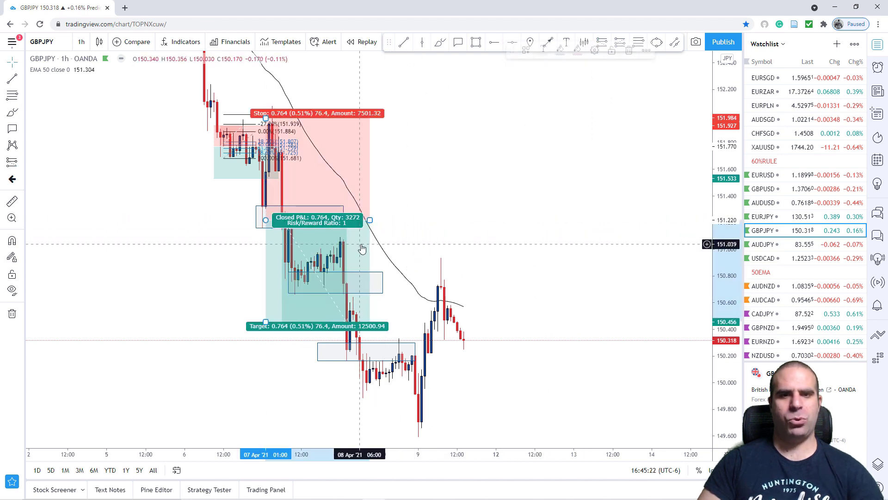
key(Delete)
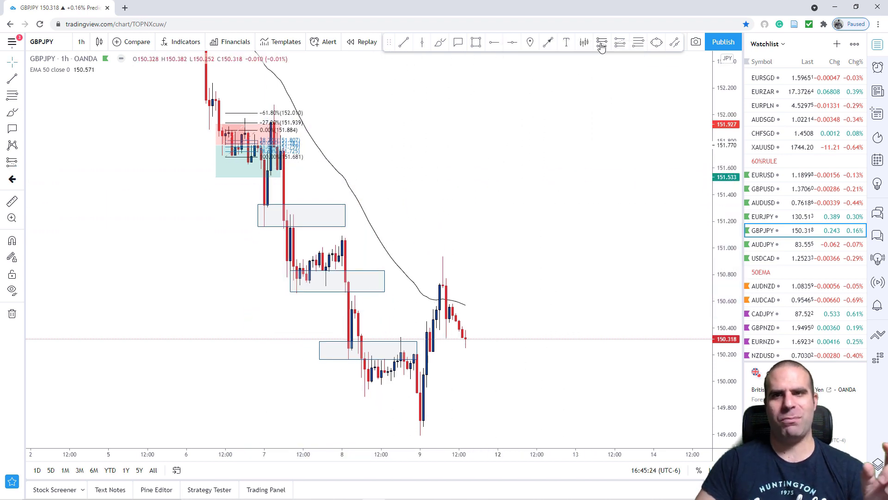
Place a narrowed short position below the highest zone with entry at about 151.108, stop at about 151.424 and target at about 150.647
click(602, 42)
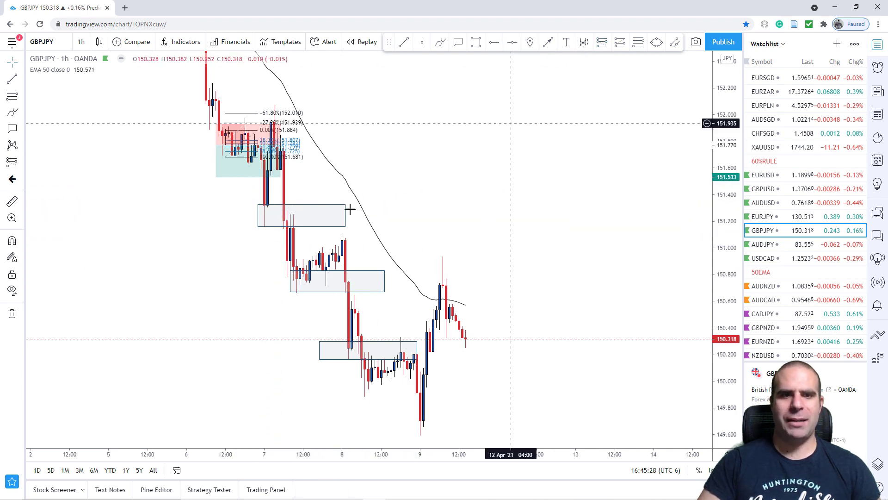
click(281, 227)
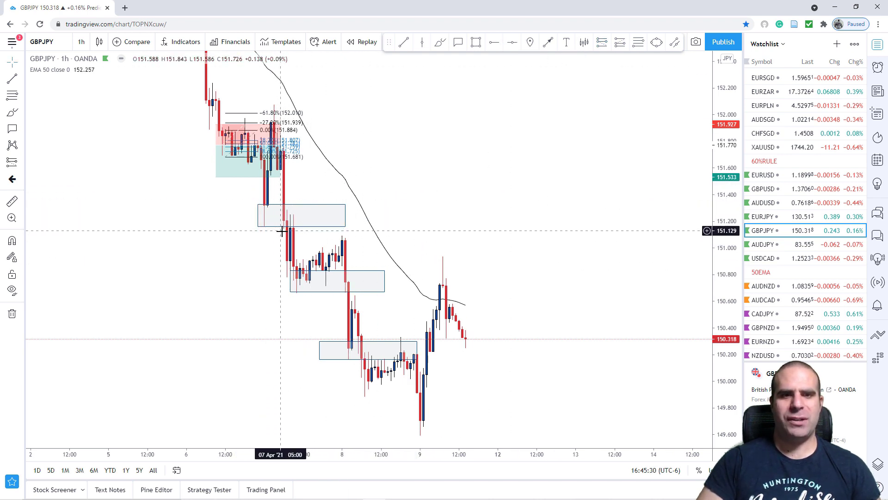
click(602, 43)
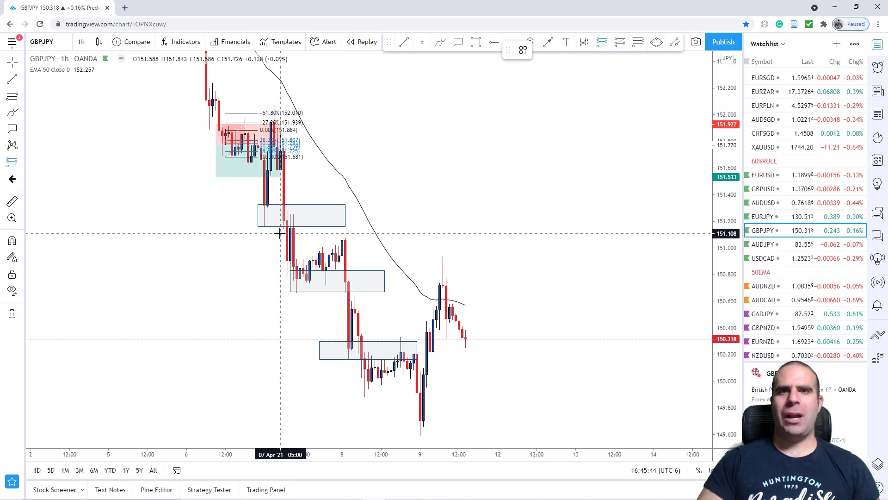
click(279, 233)
drag(280, 133, 281, 191)
drag(281, 333, 281, 295)
drag(384, 234, 326, 245)
click(553, 155)
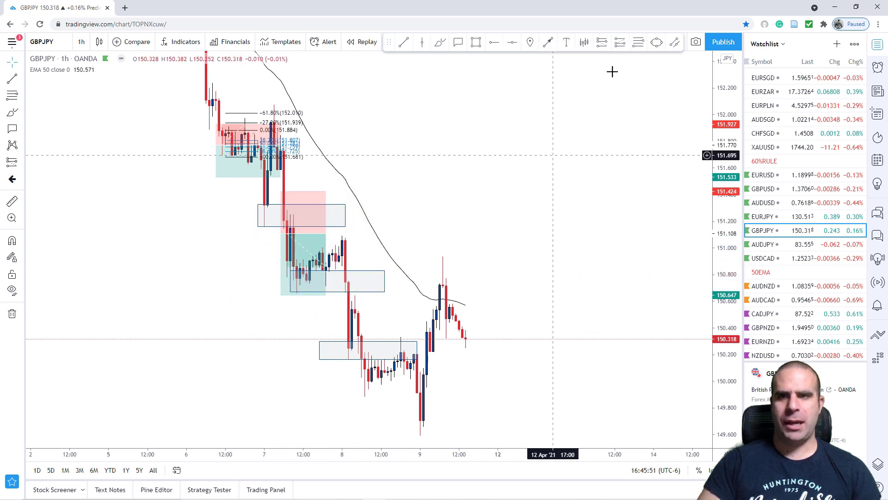
Place a narrowed short position below the middle zone with entry at about 150.570, stop at about 150.959 and target at about 149.990
click(601, 42)
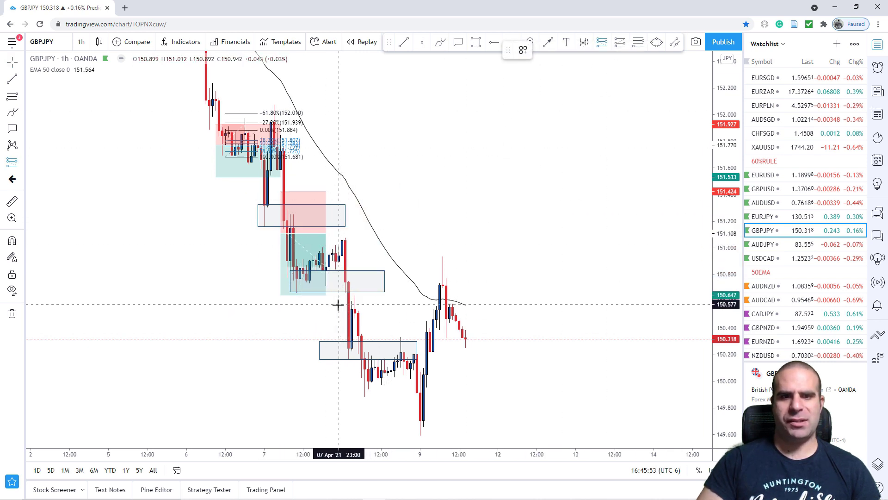
click(338, 305)
click(534, 222)
drag(578, 264, 564, 224)
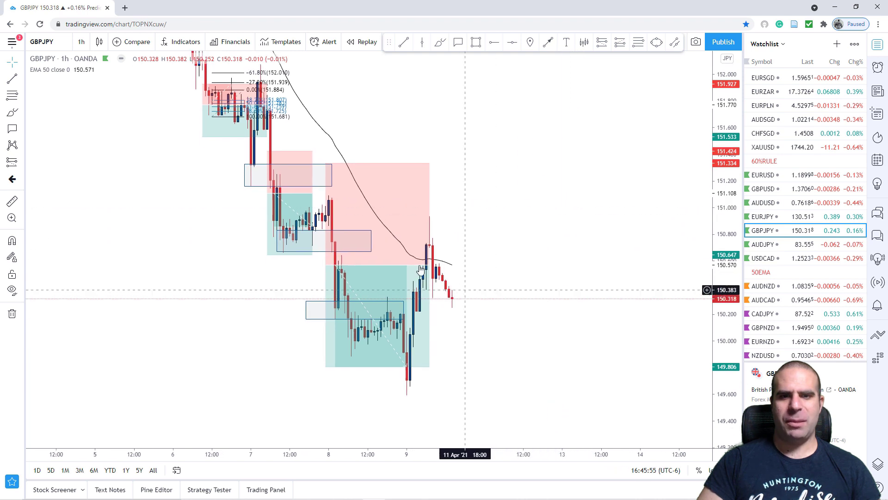
click(421, 271)
drag(429, 264, 364, 264)
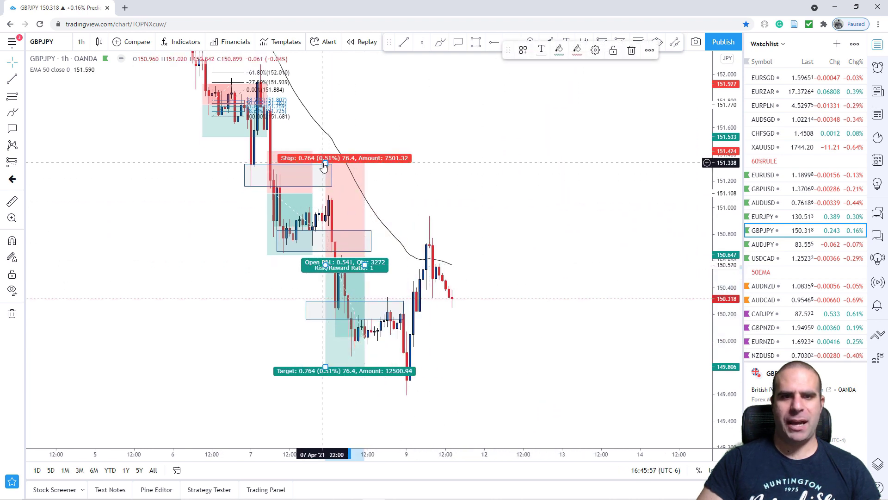
drag(323, 166, 326, 214)
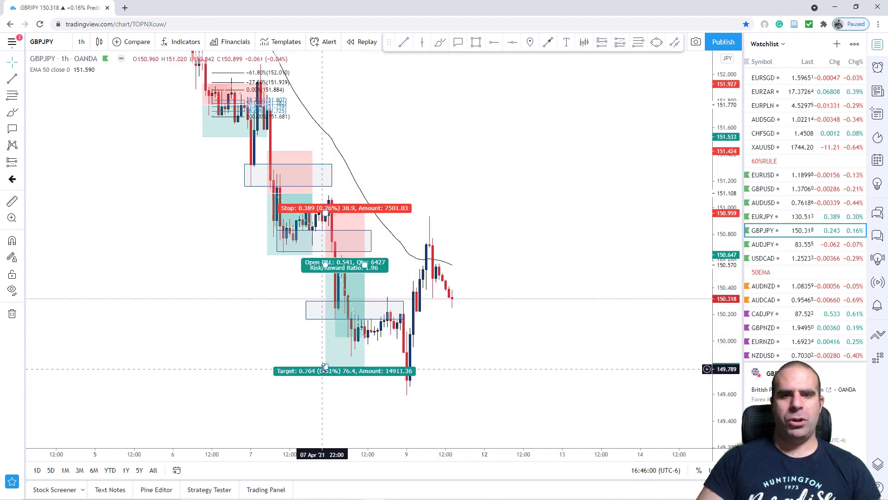
drag(325, 368, 325, 342)
click(600, 285)
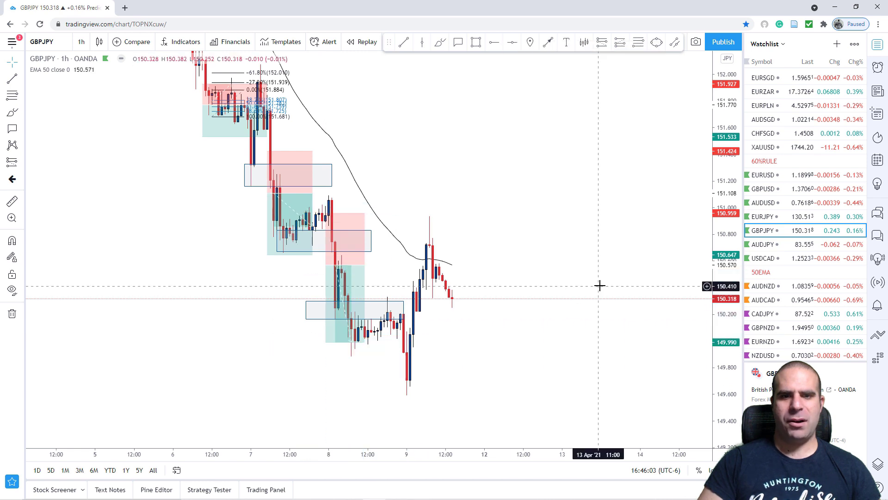
Place a narrowed short position below the lowest zone with entry at about 149.907, stop at about 150.369 and target at about 149.223
click(604, 47)
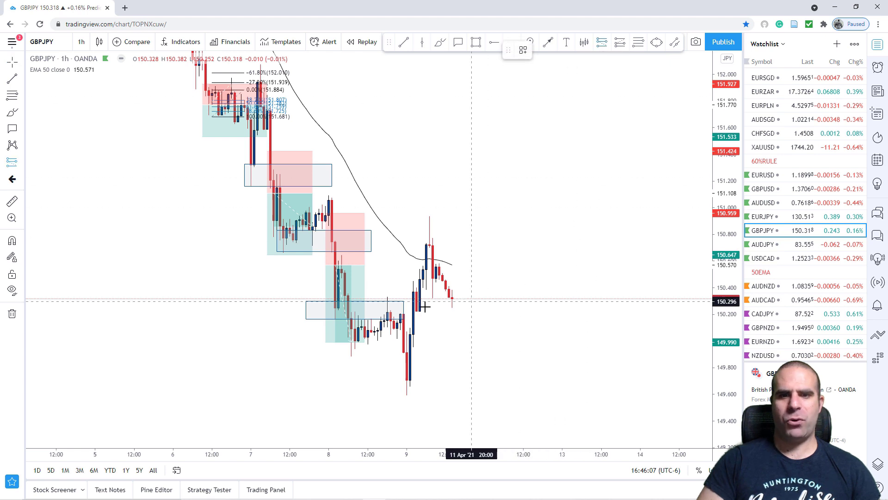
click(392, 353)
drag(594, 368, 565, 316)
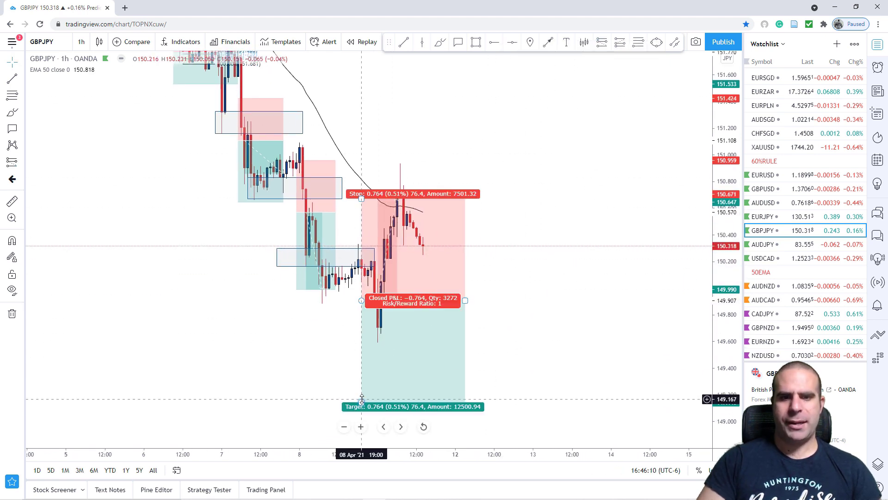
mouse_move(363, 401)
mouse_down()
mouse_move(366, 353)
mouse_move(365, 362)
mouse_up()
drag(364, 363, 368, 377)
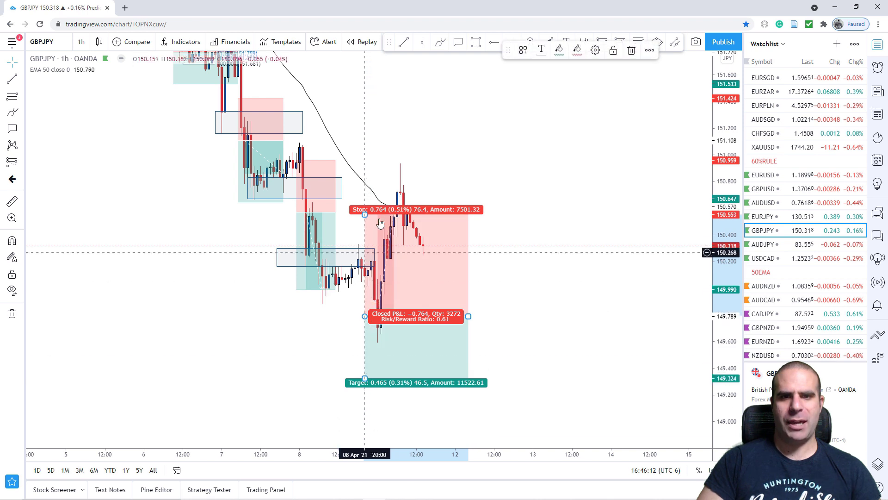
key(ctrl+z)
drag(361, 196, 360, 239)
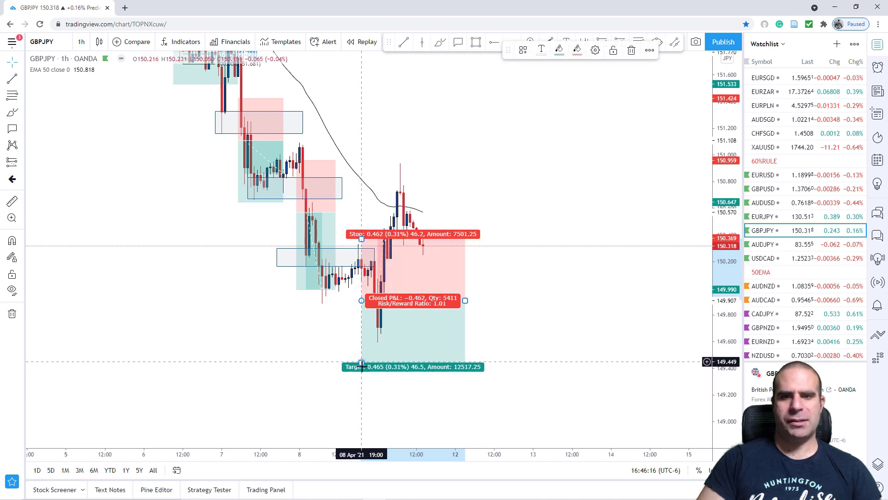
drag(362, 364, 363, 391)
Try circling the whole decline, the first trade, the last trade and the middle trades with the brush, and undo the circles
drag(443, 101, 512, 181)
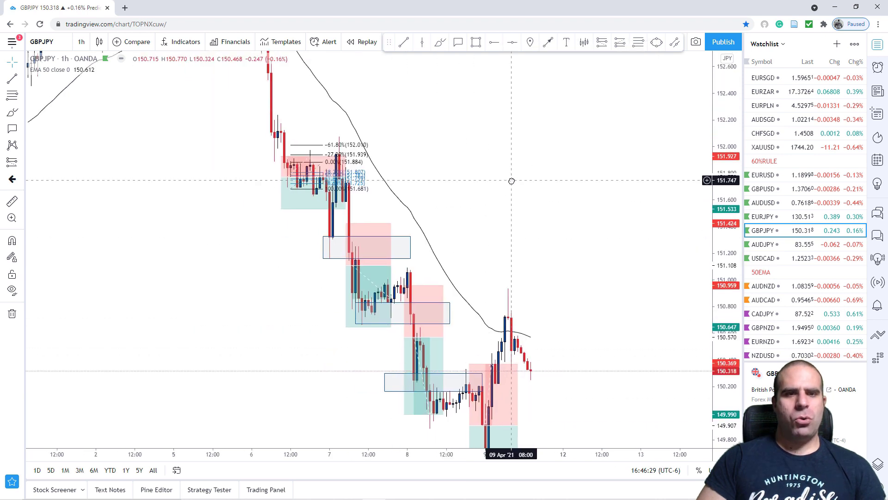
mouse_move(601, 228)
mouse_down()
mouse_move(576, 222)
mouse_move(545, 172)
mouse_up()
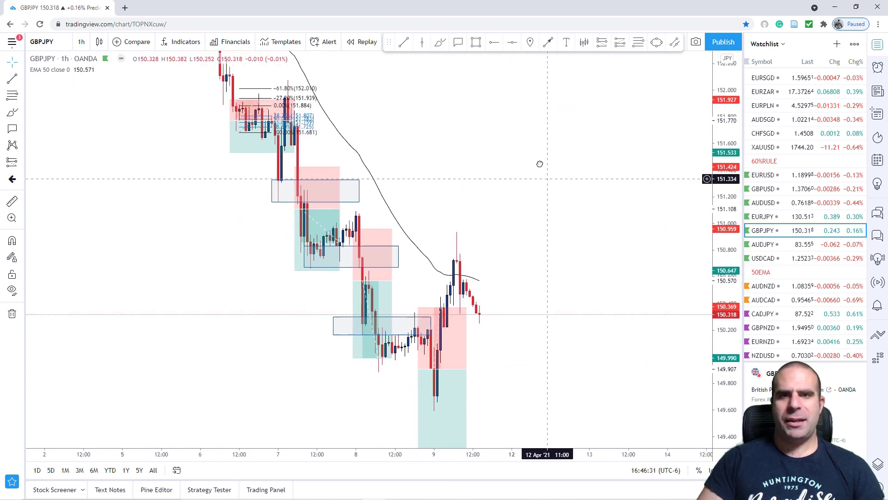
drag(719, 129, 713, 219)
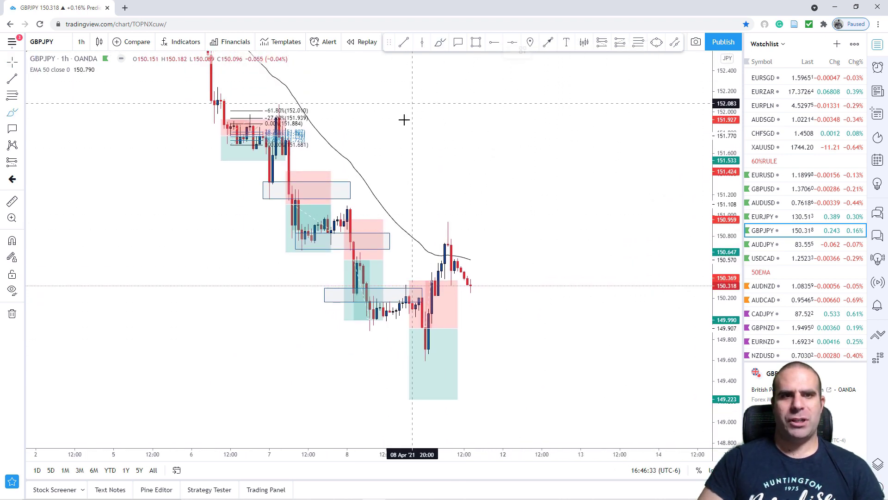
mouse_move(414, 117)
mouse_down()
mouse_move(232, 76)
mouse_move(349, 368)
mouse_move(496, 123)
mouse_move(236, 74)
mouse_move(317, 151)
mouse_move(203, 91)
mouse_up()
mouse_move(433, 229)
mouse_down()
mouse_move(391, 385)
mouse_move(428, 245)
mouse_up()
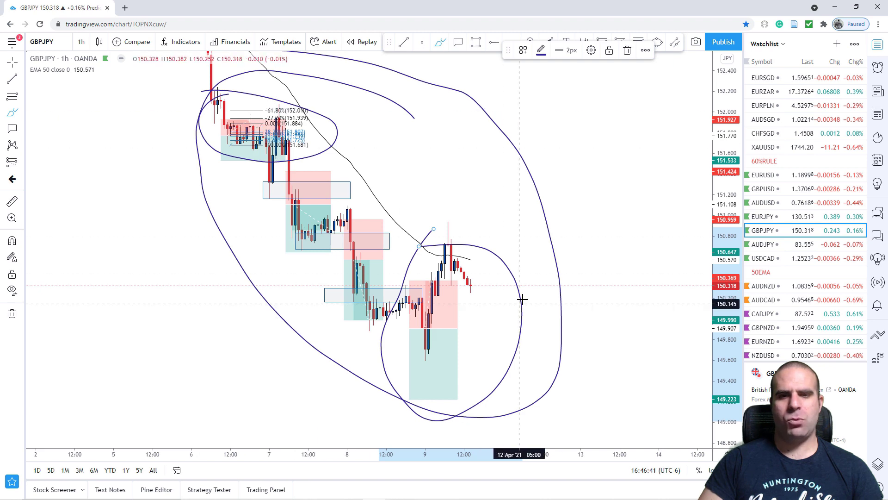
mouse_move(348, 155)
mouse_down()
mouse_move(260, 170)
mouse_move(414, 224)
mouse_move(340, 172)
mouse_up()
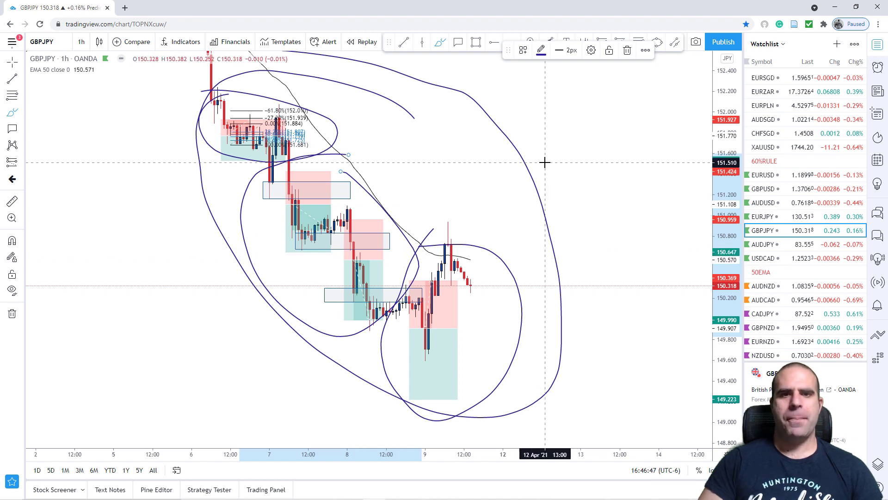
key(ctrl+z)
key(ctrl+z)
key(ctrl+z)
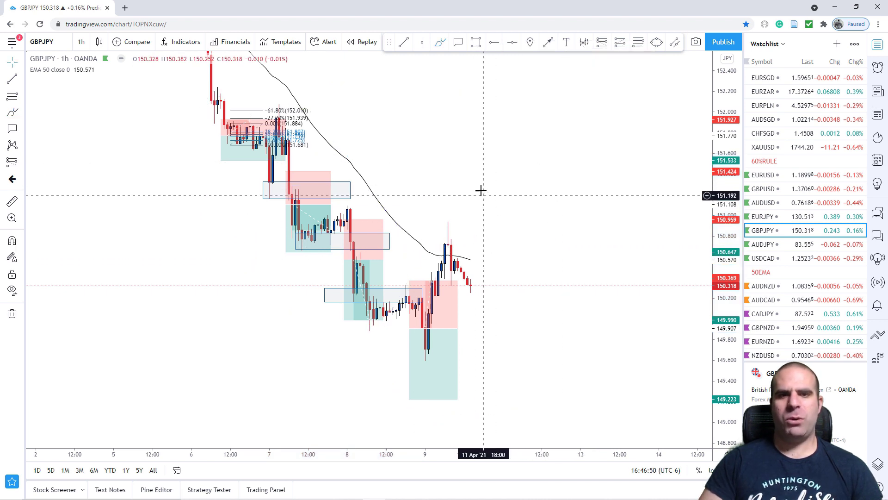
Measure the decline from the first short entry on 6 April to near the last trade's target on 9 April, and clear the measurement
drag(558, 186, 478, 196)
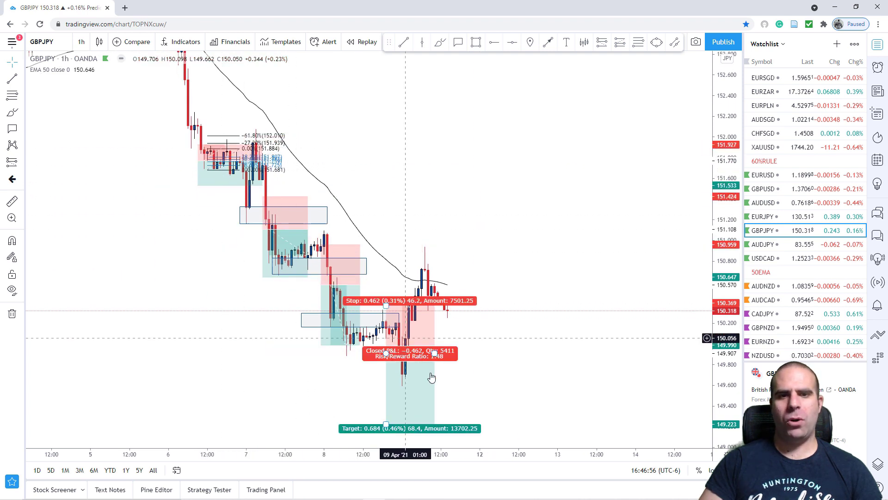
drag(543, 328, 455, 300)
drag(405, 196, 521, 193)
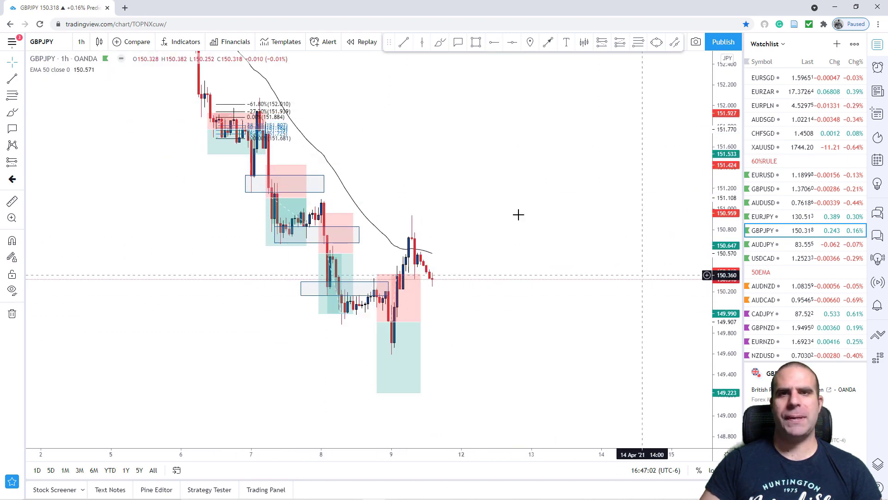
shift+click(213, 128)
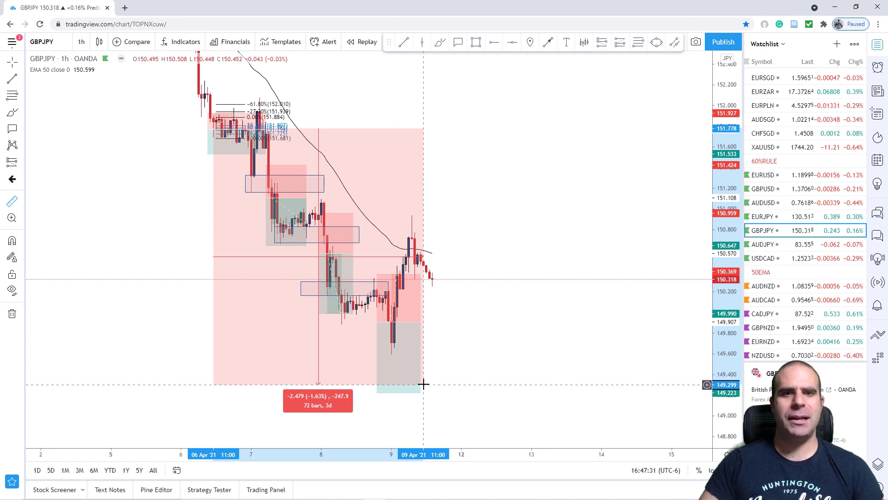
right_click(424, 384)
right_click(551, 248)
On the daily GBPJPY chart, draw a rising trend line from the 21 January low and a rectangular zone at about 151.9 to 152.6
drag(528, 218, 458, 230)
scroll(423, 205, down, 2)
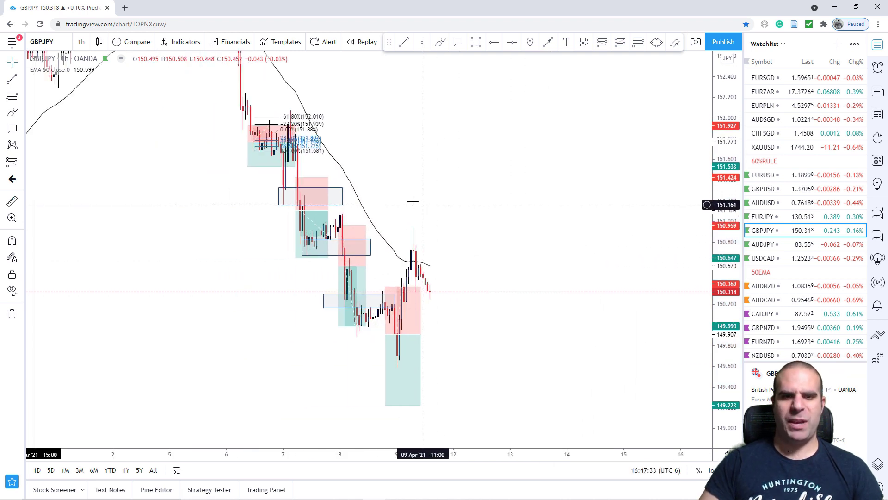
scroll(438, 213, up, 2)
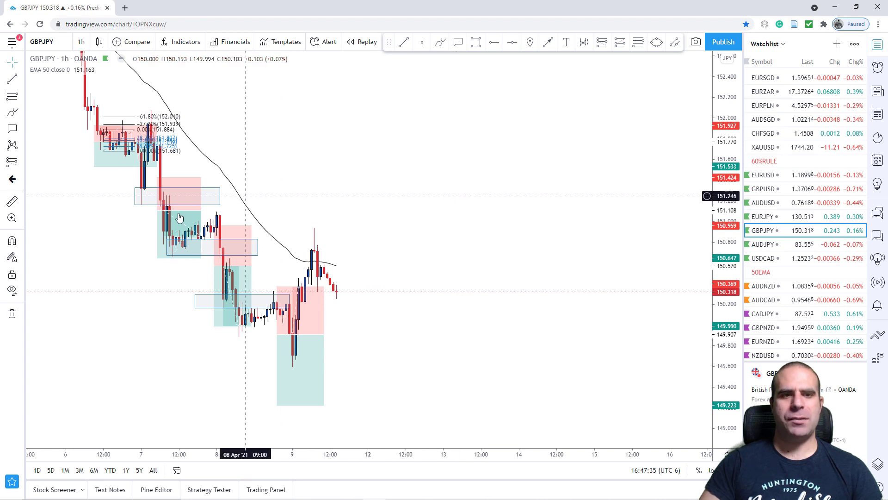
drag(487, 159, 385, 150)
drag(316, 180, 490, 218)
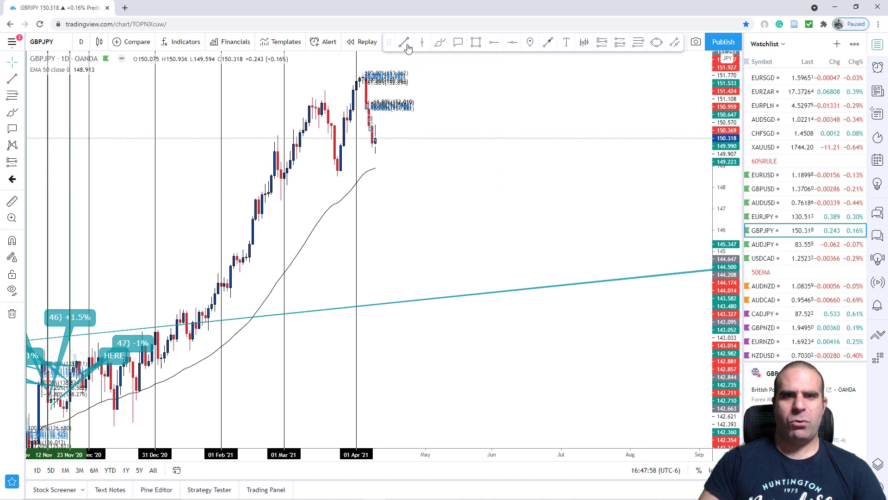
click(199, 343)
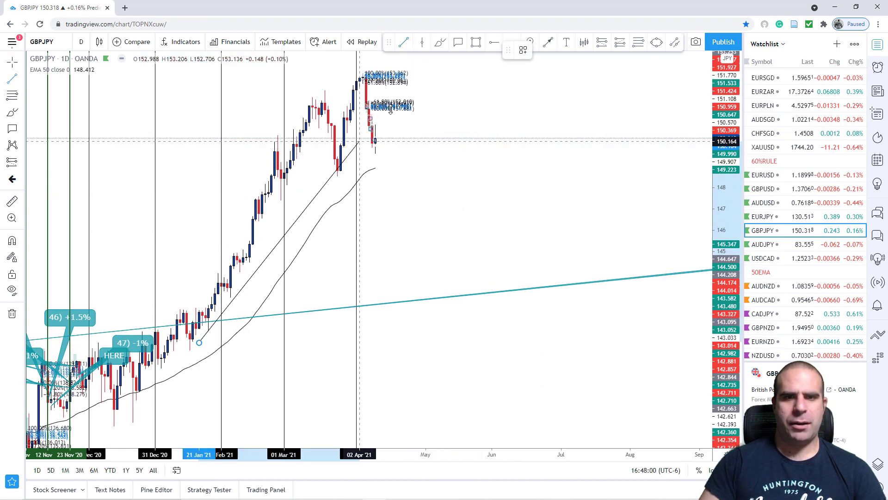
click(413, 84)
drag(490, 181, 429, 307)
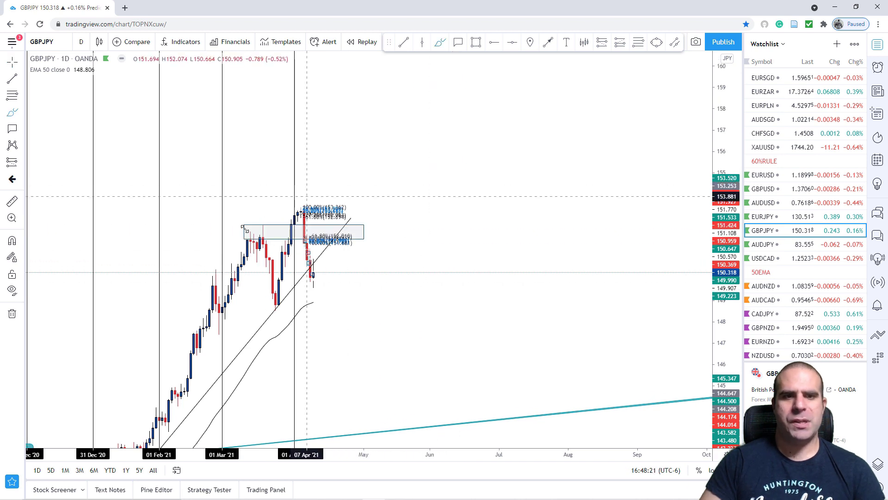
Circle the early April peak with the brush, delete the circle, and return the chart to the 1-hour interval
mouse_move(295, 200)
mouse_down()
mouse_move(324, 213)
mouse_move(266, 201)
mouse_up()
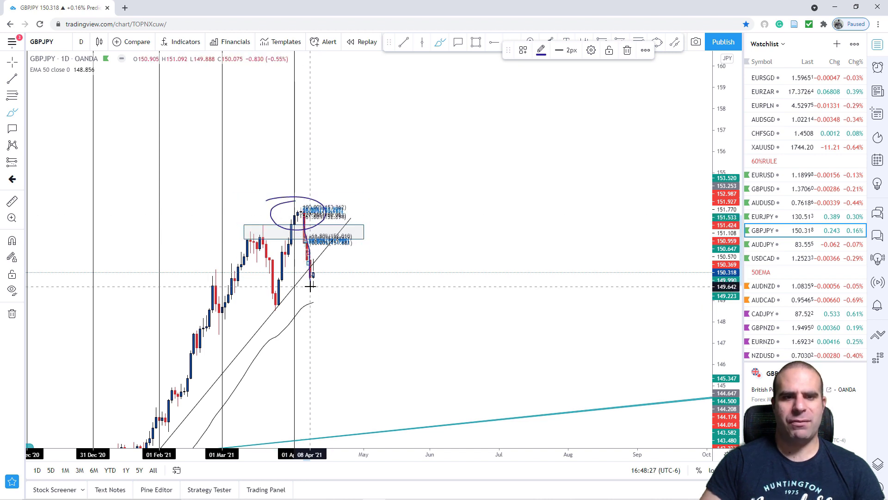
key(Delete)
text(1h)
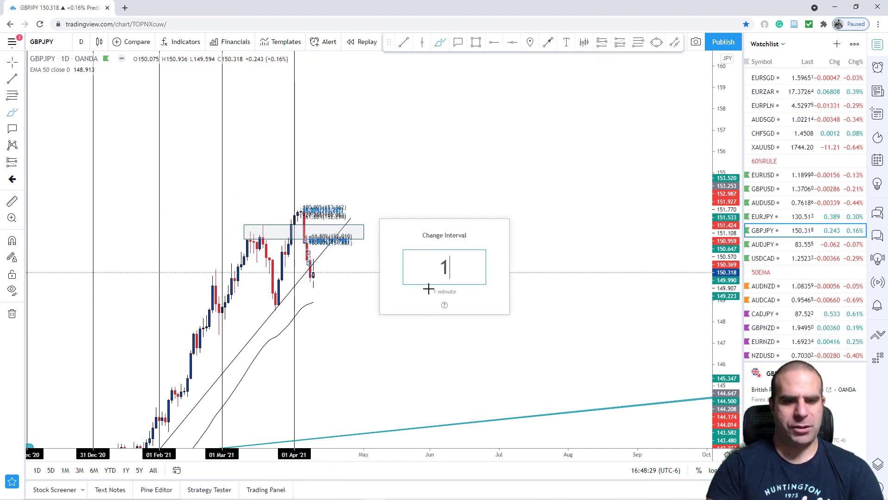
key(Return)
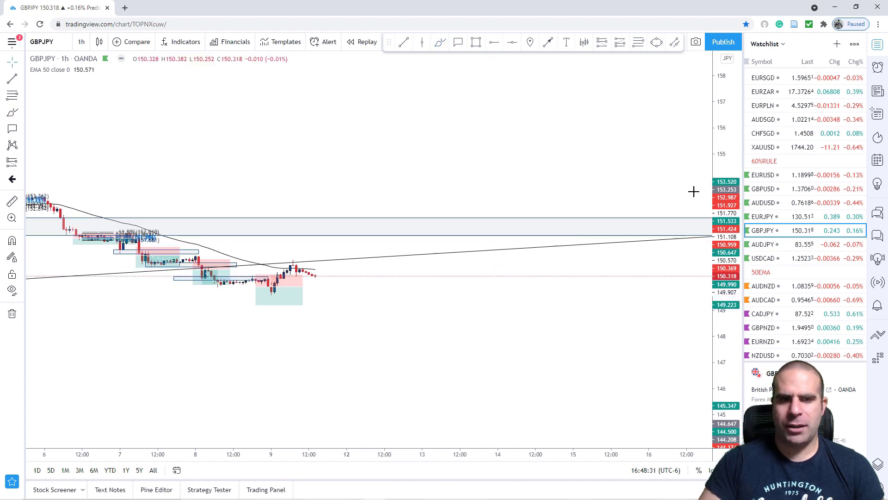
Sketch the projected moving average with the brush as a descending curve from the last candles to about 149.85 on 15 April
drag(465, 347, 485, 303)
scroll(493, 230, down, 3)
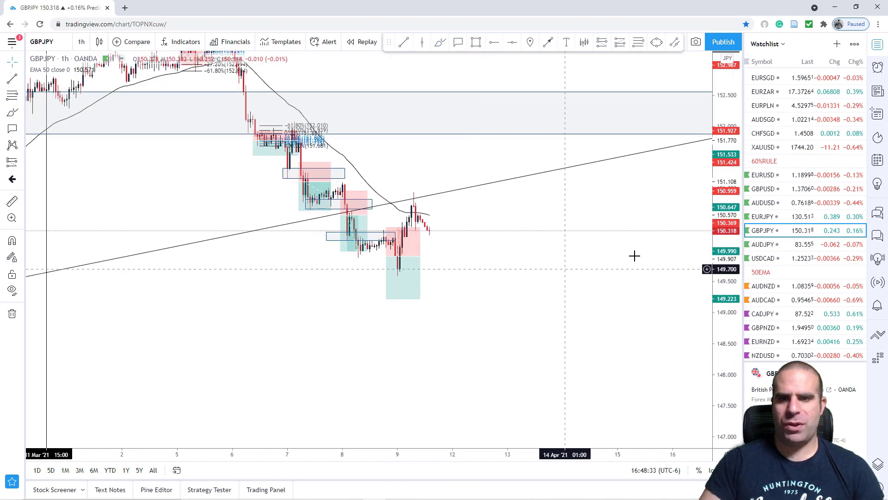
drag(723, 291, 722, 218)
scroll(500, 229, up, 2)
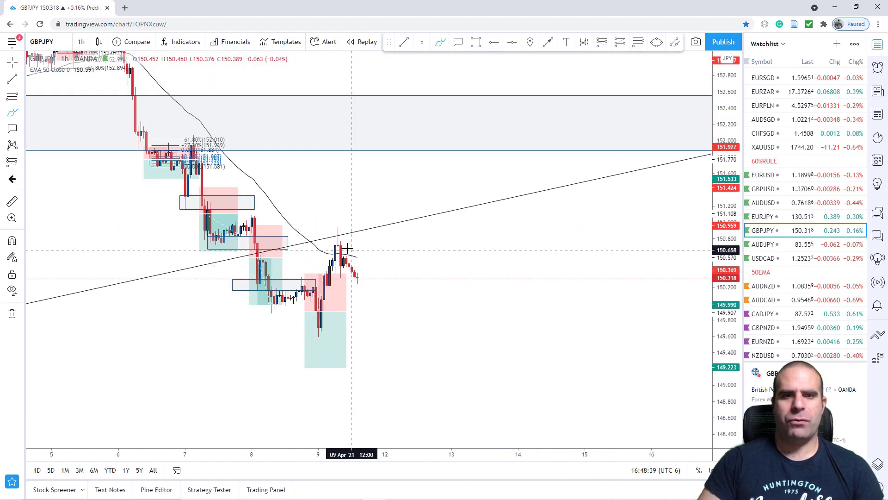
drag(341, 253, 598, 316)
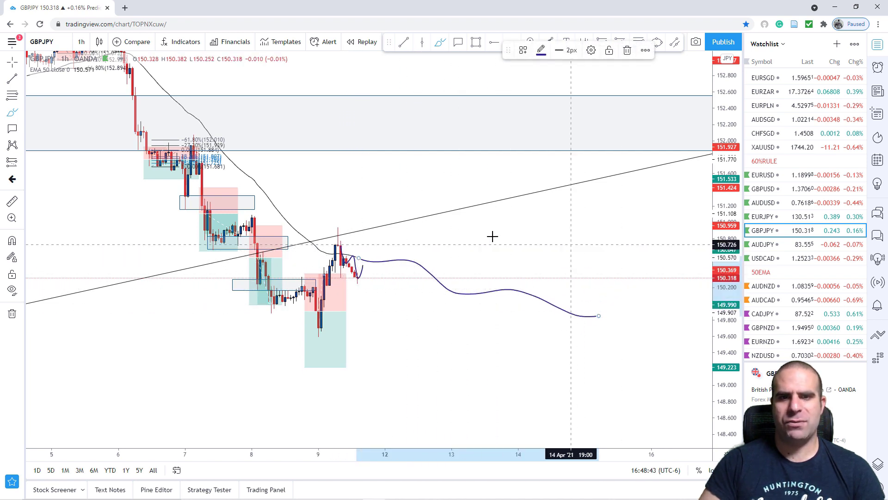
Sketch a price path rising to the trend line and dropping to about 149.35, with support lines at about 150.05 and 149.7
drag(362, 271, 398, 239)
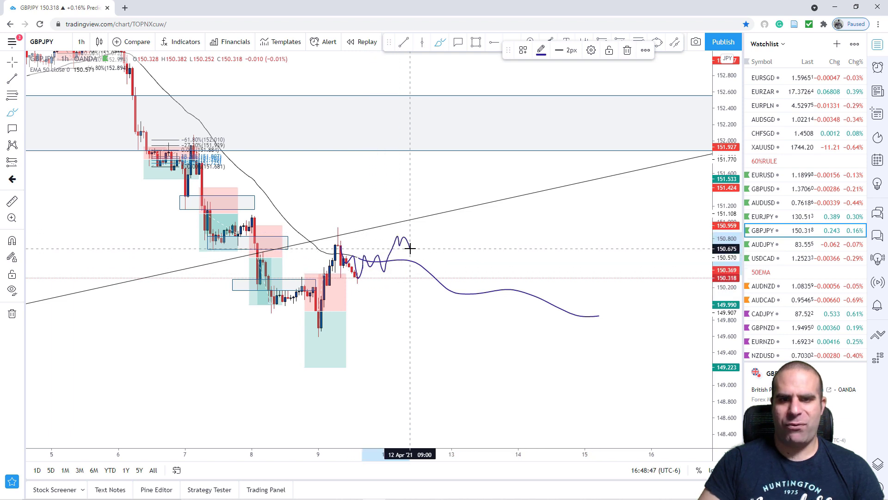
drag(435, 246, 432, 356)
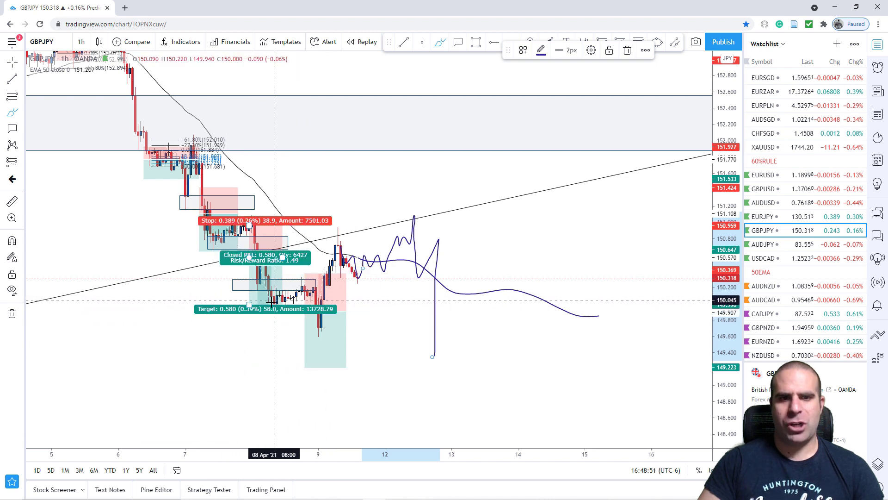
drag(264, 303, 490, 300)
drag(264, 333, 510, 329)
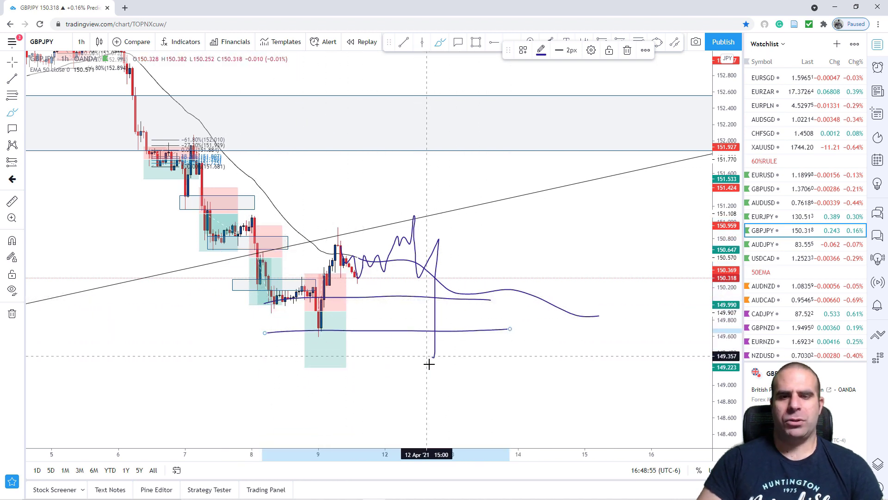
Extend the projected path with a small pullback and drop to about 148.75, and brush two level lines under the pullback near 149.3
mouse_move(434, 353)
mouse_down()
mouse_move(437, 365)
mouse_move(458, 351)
mouse_move(473, 406)
mouse_up()
drag(434, 368, 530, 361)
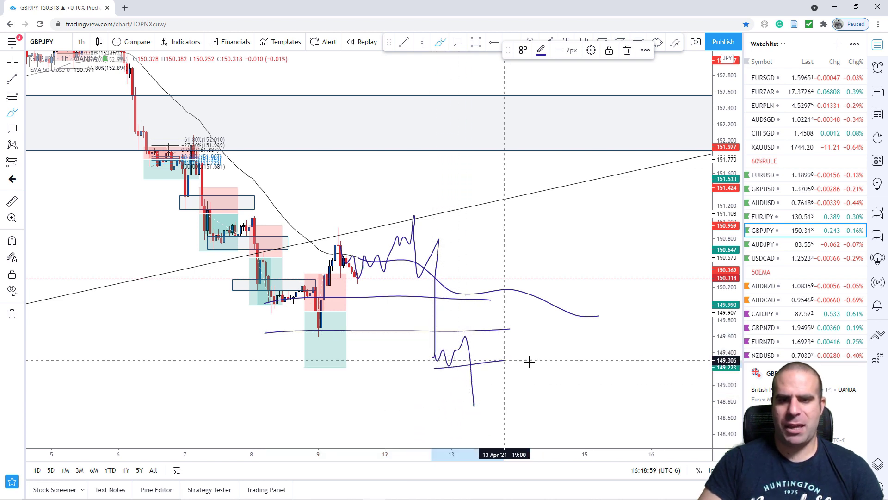
drag(436, 359, 537, 361)
key(Escape)
Place a short position at the pullback break, entry about 149.24, stop about 149.66, target about 148.61, and narrow it to about half a day
drag(542, 397, 494, 321)
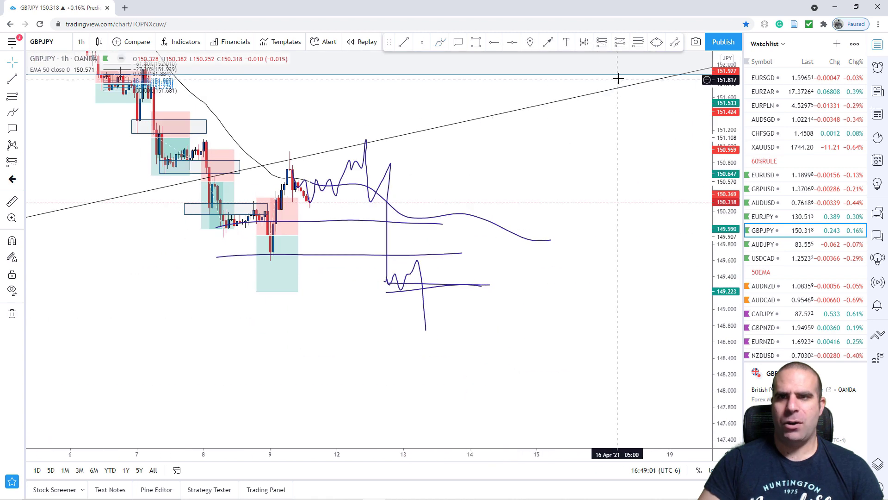
click(602, 44)
click(420, 290)
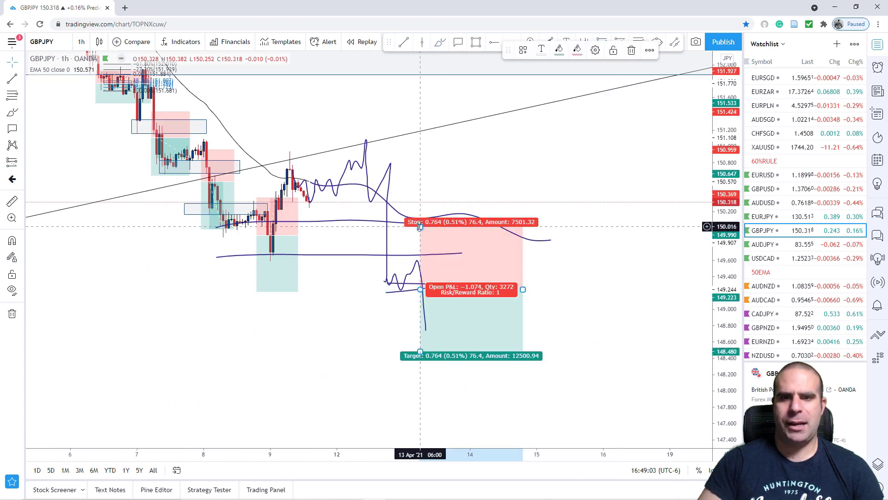
drag(420, 227, 420, 255)
drag(420, 352, 421, 341)
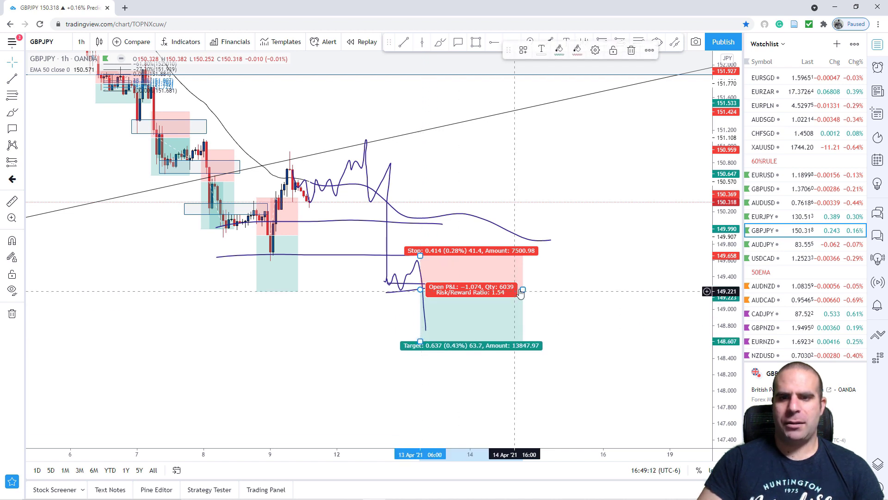
drag(515, 289, 457, 288)
click(597, 273)
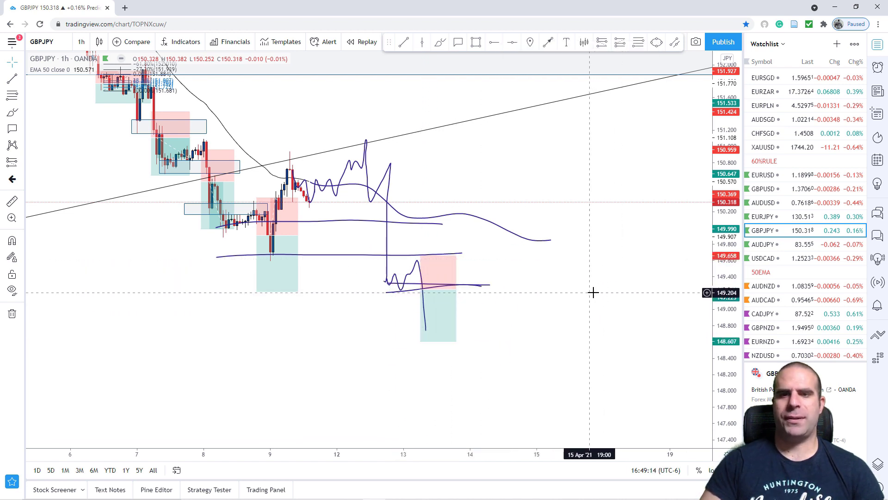
Open the AUDJPY chart from the watchlist and set it to the daily interval
click(750, 245)
text(1)
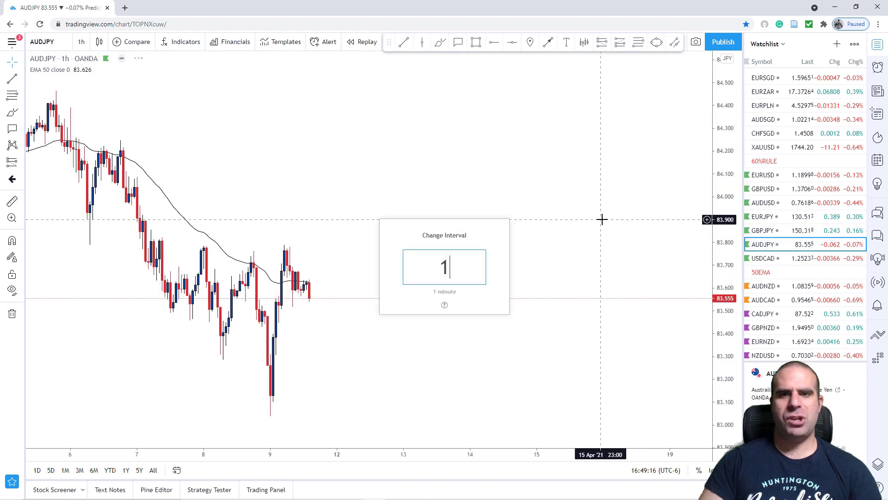
text(D)
key(Return)
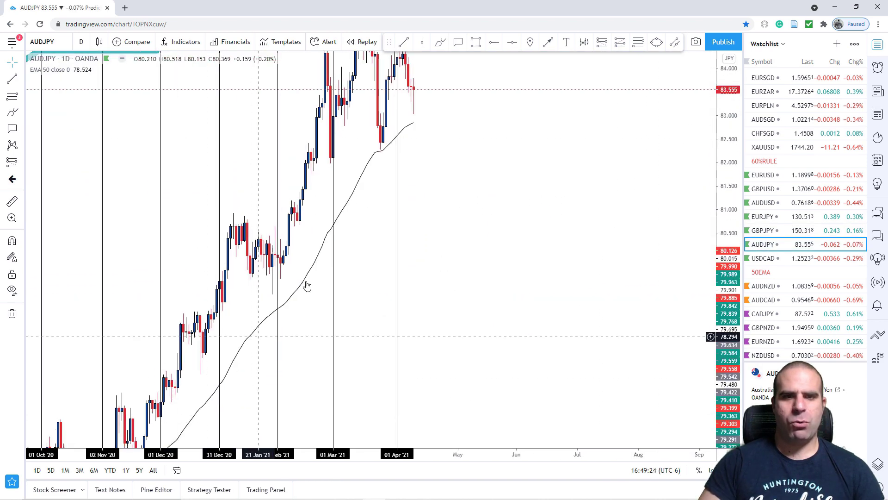
Trace the February to April swings of AUDJPY with the brush and delete the tracing
key(alt+t)
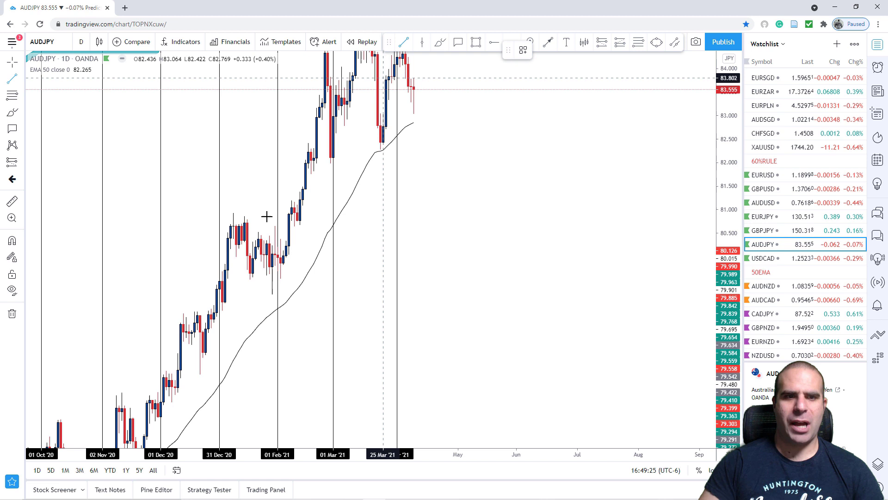
click(177, 414)
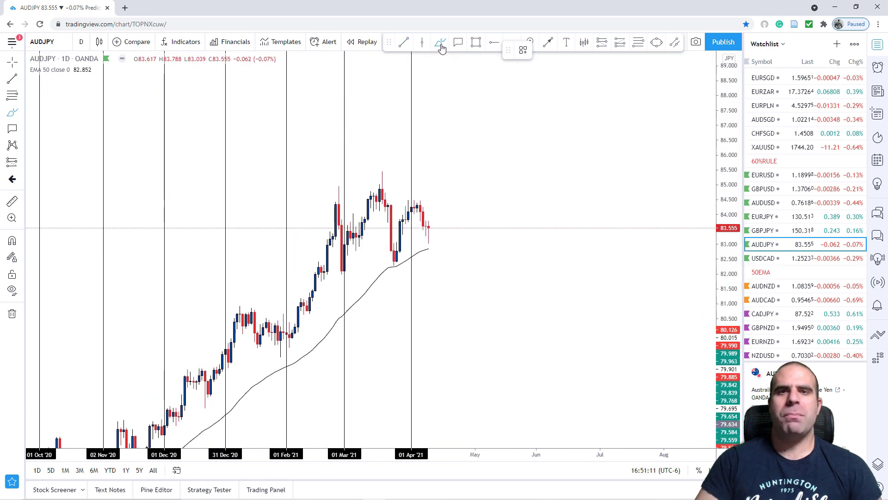
mouse_move(316, 276)
mouse_down()
mouse_move(337, 189)
mouse_move(344, 272)
mouse_move(376, 174)
mouse_move(387, 264)
mouse_move(412, 196)
mouse_move(429, 236)
mouse_up()
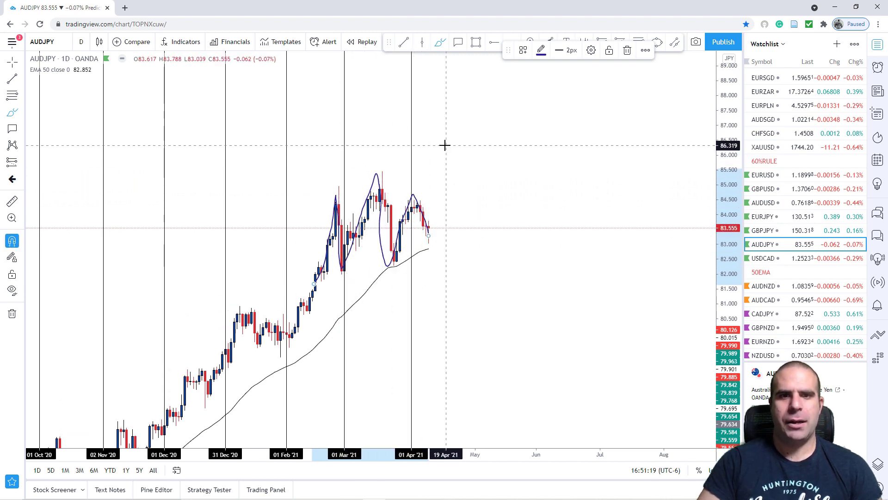
key(Delete)
Circle the three peaks between late February and early April, sketch a projected decline from the last one, and undo the brush marks
click(440, 42)
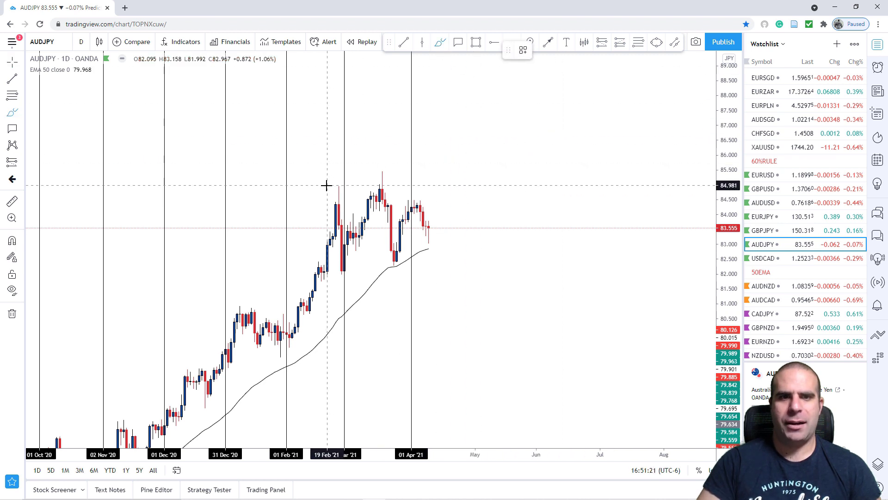
mouse_move(315, 184)
mouse_down()
mouse_move(331, 188)
mouse_move(380, 169)
mouse_move(419, 193)
mouse_up()
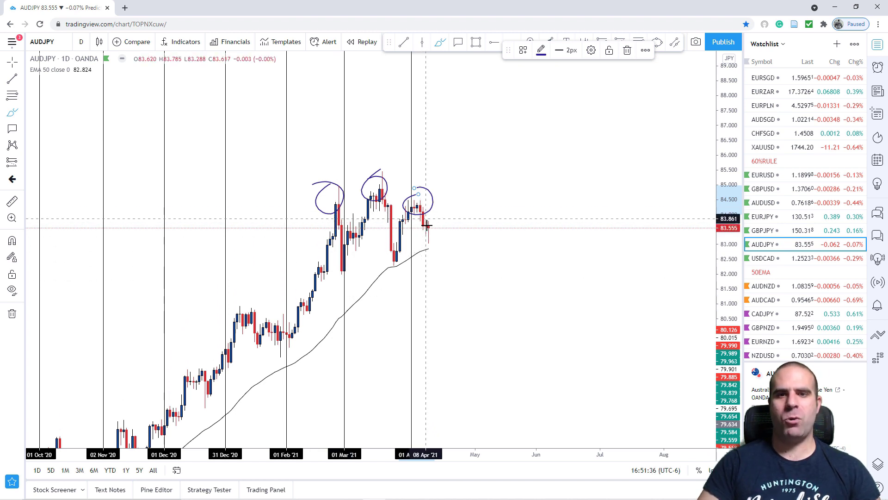
mouse_move(423, 213)
mouse_down()
mouse_move(430, 250)
mouse_move(440, 238)
mouse_move(509, 267)
mouse_move(537, 329)
mouse_up()
key(ctrl+z)
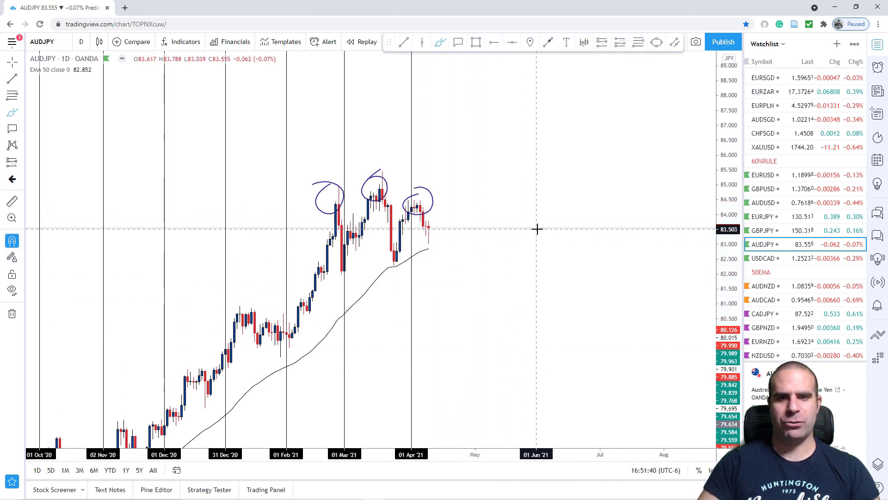
Switch AUDJPY to the 1-hour interval and rescale the chart to show the price action since the start of April
text(1h)
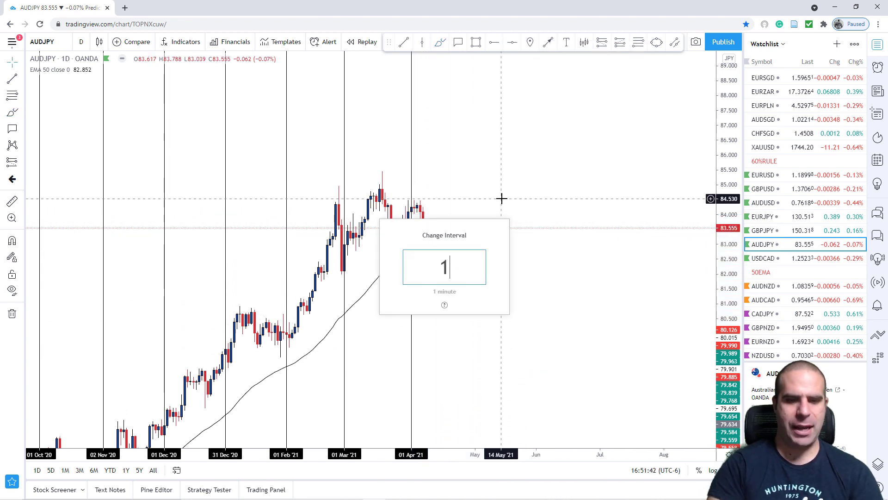
key(Return)
drag(729, 374, 722, 186)
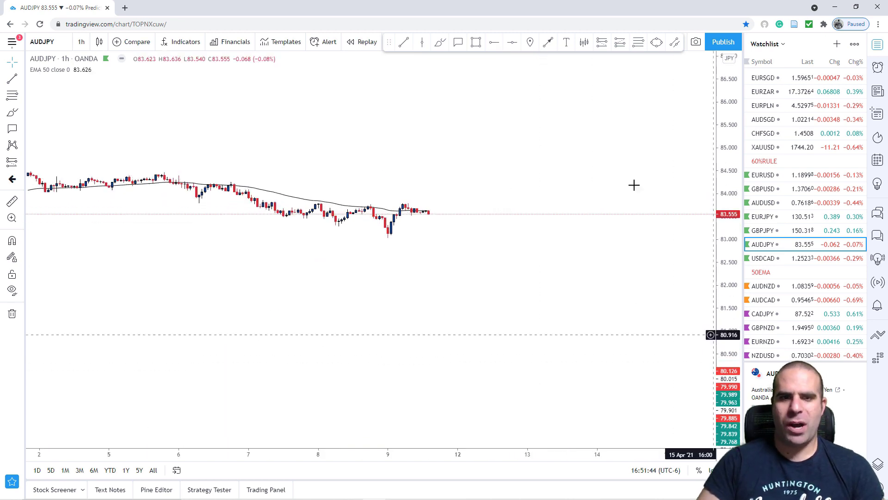
scroll(416, 244, down, 3)
scroll(388, 339, down, 4)
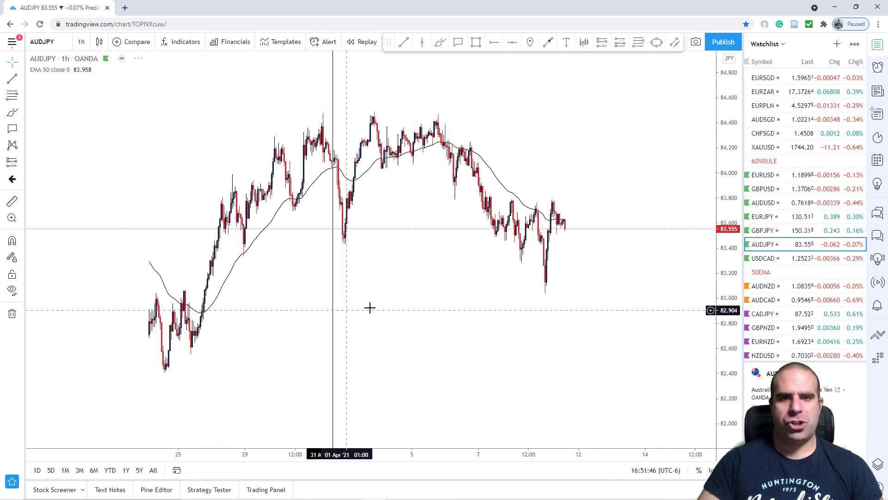
scroll(463, 298, up, 4)
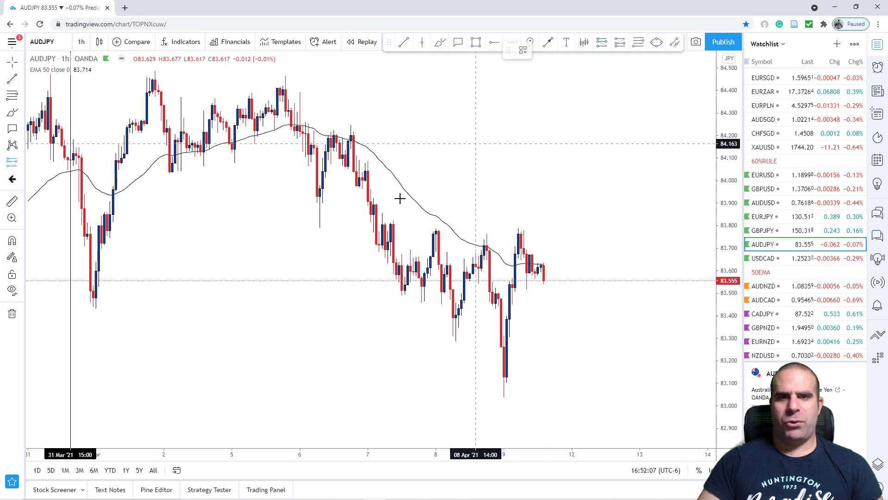
Try a short position from 6 April with entry about 83.78 and stop about 83.97, and delete it
click(356, 232)
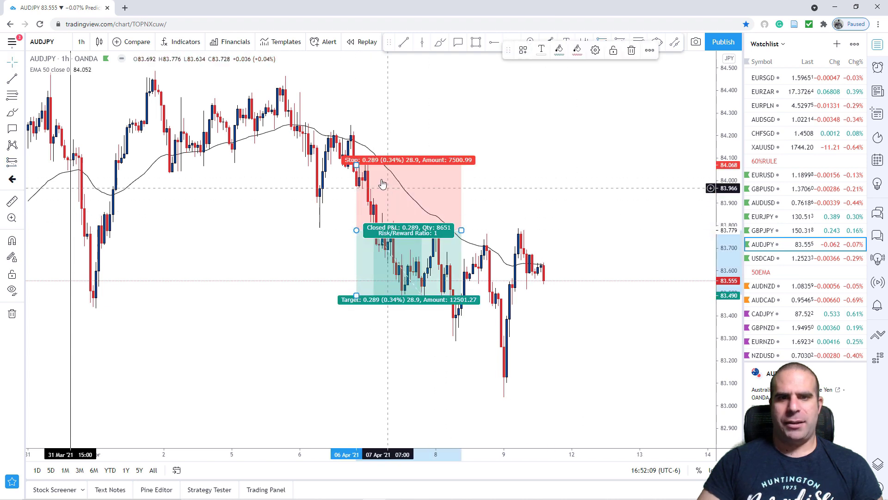
drag(356, 149, 356, 185)
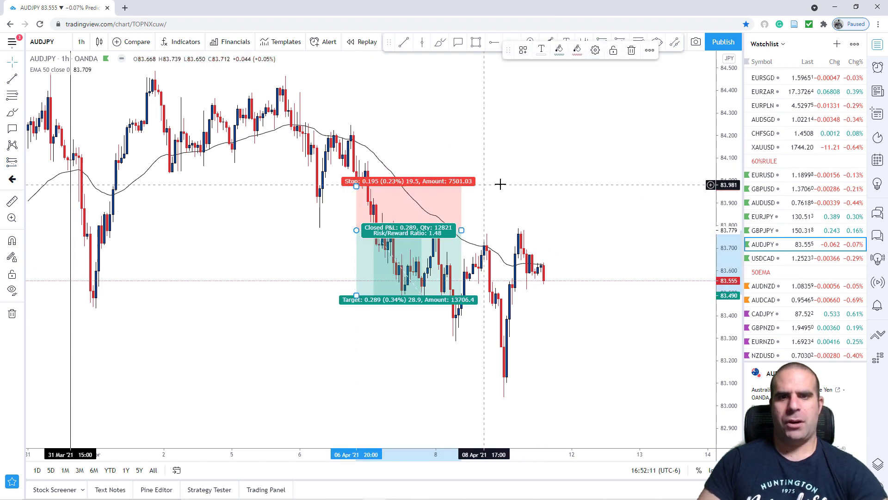
key(Delete)
Sketch the projected moving average as a wavy curve falling to about 83.43 on 13 April, and brush two resistance lines near 83.7
drag(628, 309, 575, 245)
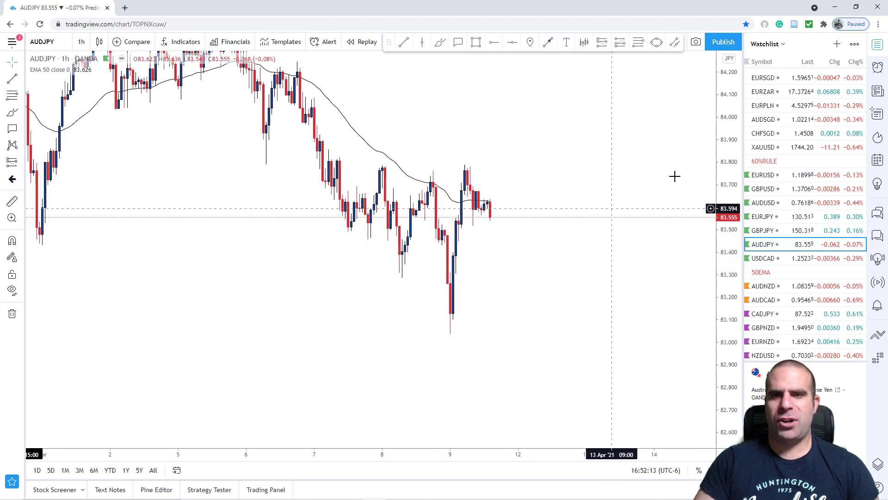
drag(728, 143, 727, 225)
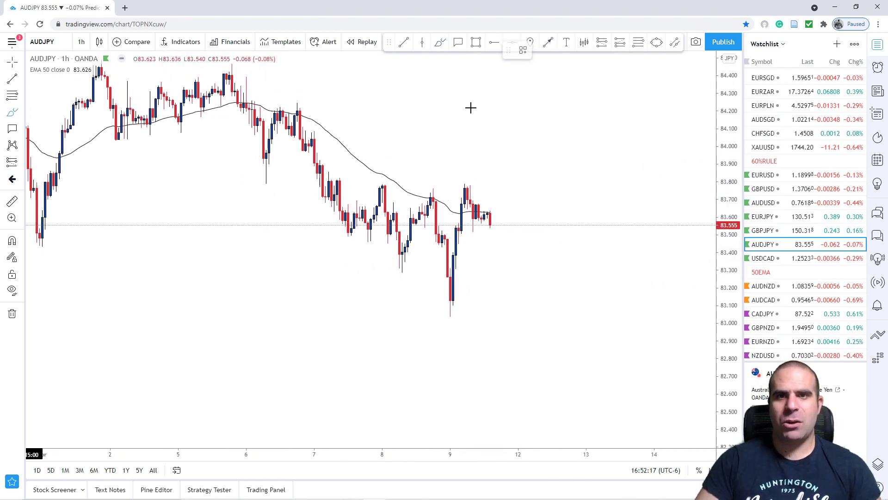
click(490, 211)
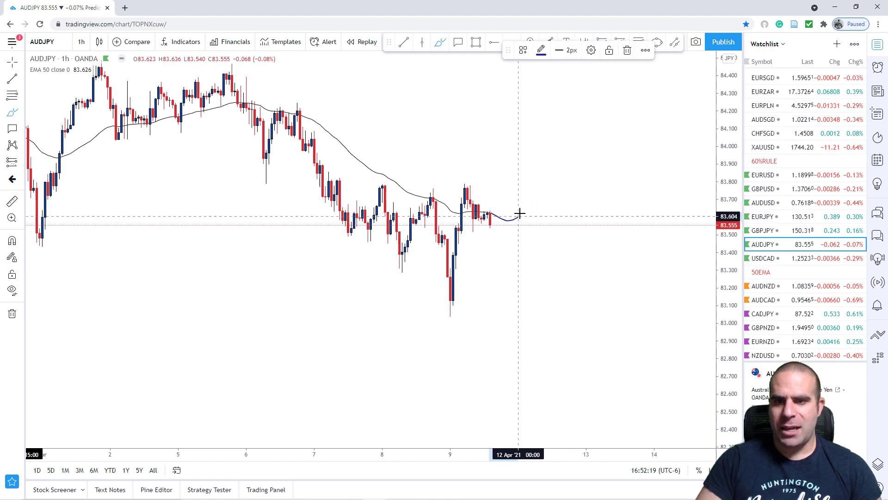
drag(544, 217, 620, 246)
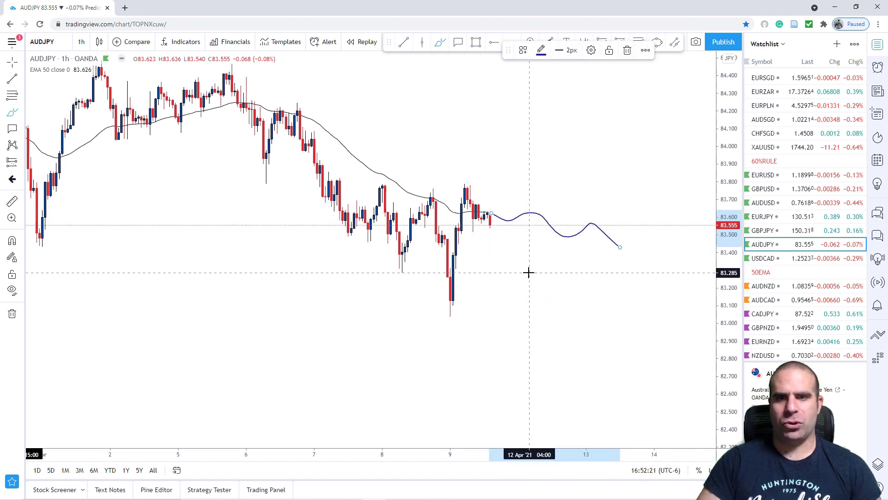
drag(413, 200, 507, 201)
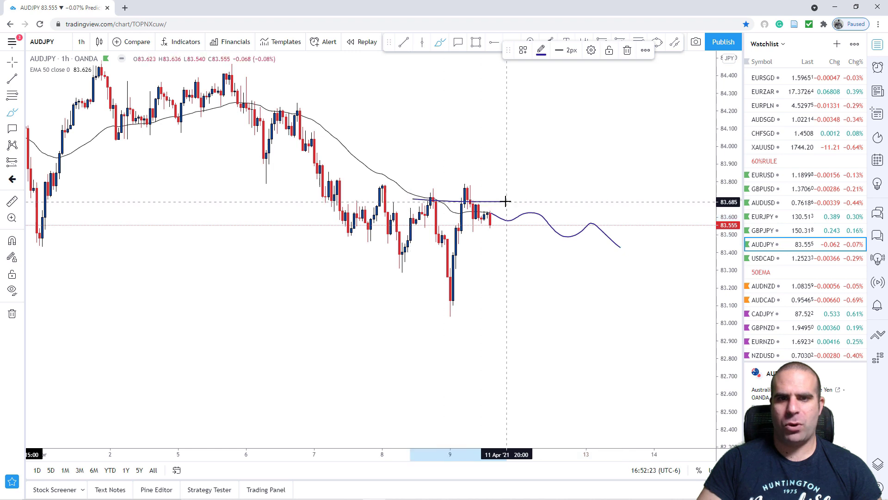
drag(421, 195, 493, 197)
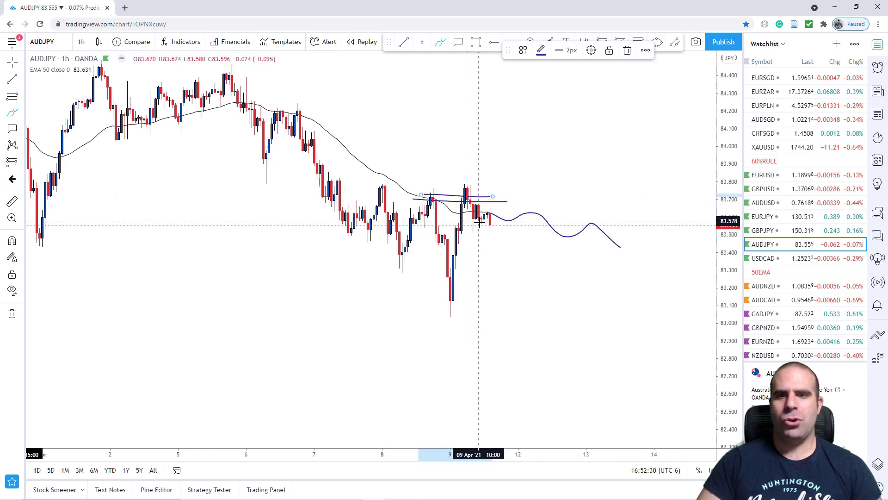
Sketch a price path dropping to about 83.3 with a small pullback, brush level lines near 83.45 and 83.1, and undo the level lines
mouse_move(487, 217)
mouse_down()
mouse_move(493, 245)
mouse_move(505, 236)
mouse_move(518, 273)
mouse_move(545, 238)
mouse_move(546, 249)
mouse_up()
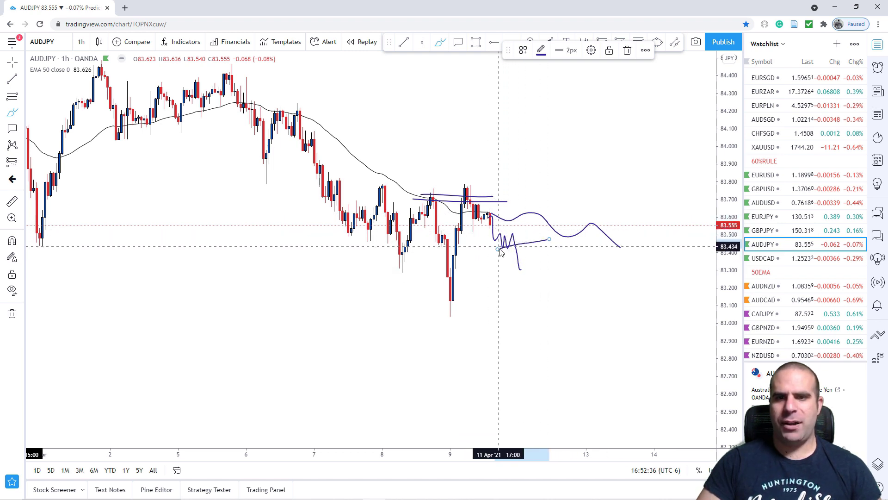
mouse_move(448, 301)
mouse_down()
mouse_move(552, 299)
mouse_move(529, 309)
mouse_up()
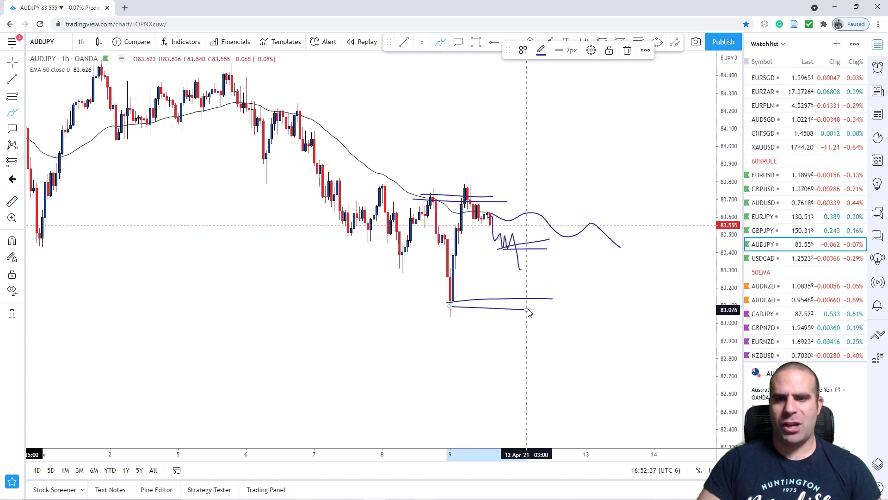
key(ctrl+z)
key(ctrl+z)
Try extending the path to about 82.75 with a rebound to two level lines near 83.05, and undo the extension
drag(522, 268, 526, 293)
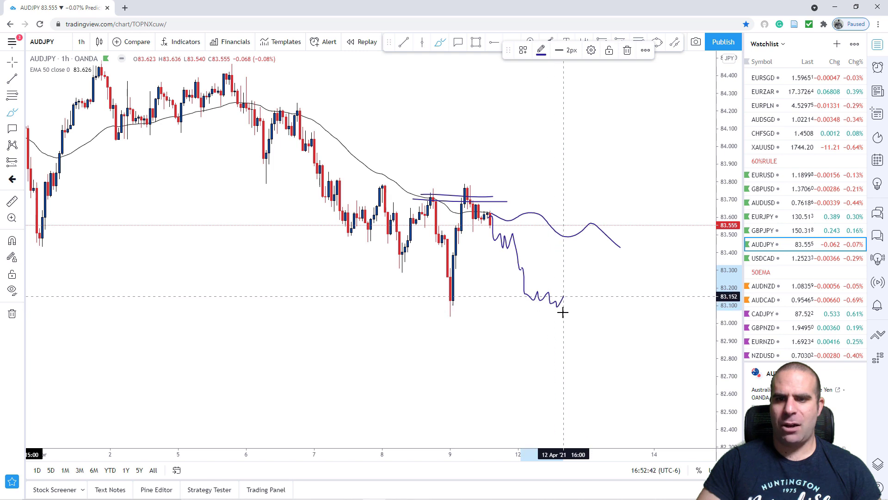
drag(575, 302, 582, 370)
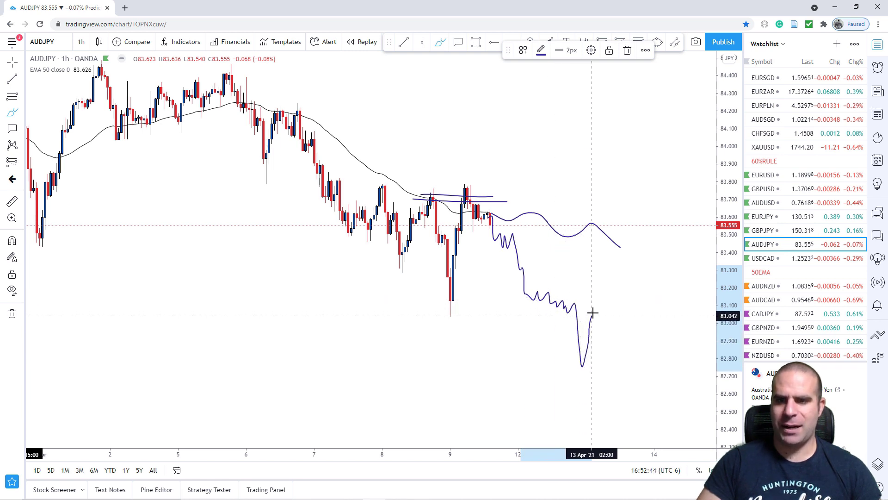
mouse_move(555, 310)
mouse_down()
mouse_move(615, 306)
mouse_move(606, 312)
mouse_up()
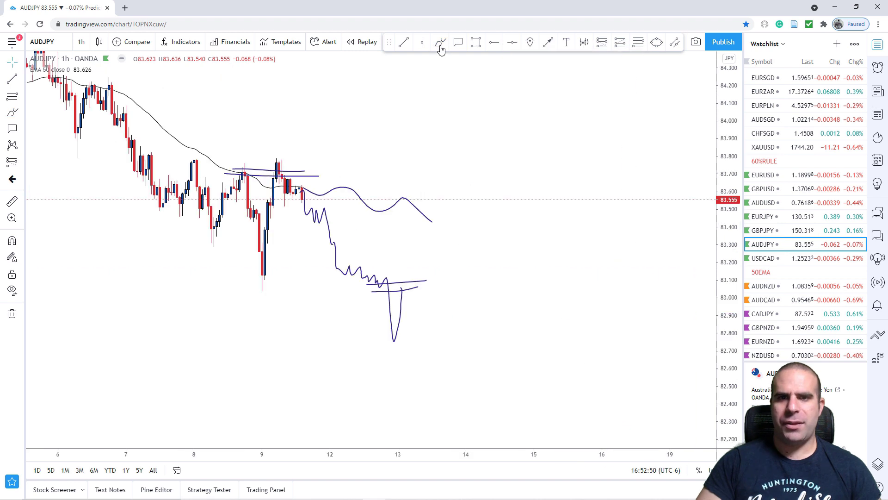
click(440, 43)
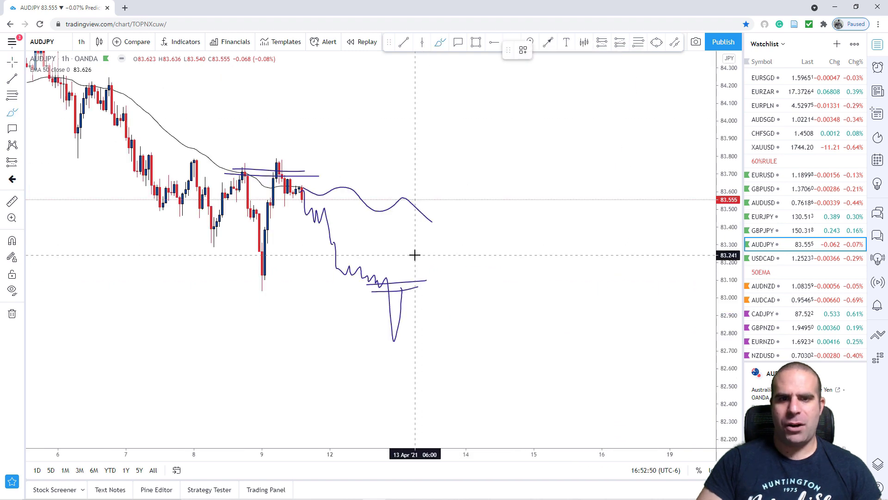
key(ctrl+z)
key(ctrl+z)
key(ctrl+z)
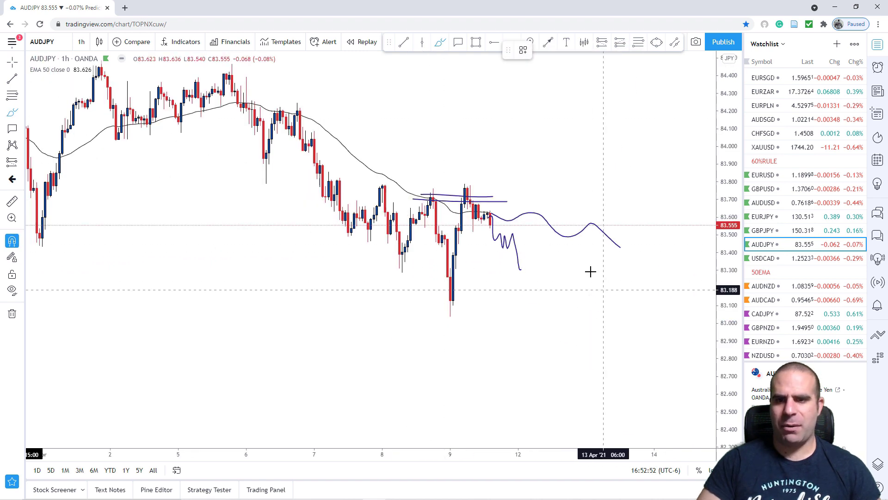
Extend the path with a ranging section above about 83.1 and a drop to about 82.9 on 13 April, and brush two level lines near 83.07
mouse_move(521, 269)
mouse_down()
mouse_move(526, 279)
mouse_move(591, 289)
mouse_up()
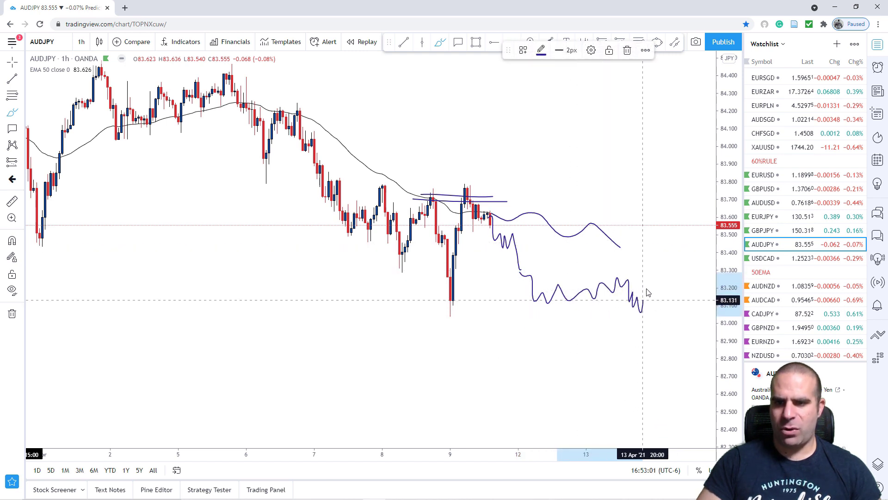
drag(648, 293, 650, 350)
mouse_move(625, 310)
mouse_down()
mouse_move(686, 297)
mouse_move(674, 310)
mouse_up()
key(Escape)
Place a short position at about 83.02 on 13 April with stop near 83.21 and target near 82.74, and shorten it to end on 14 April
drag(544, 332, 380, 318)
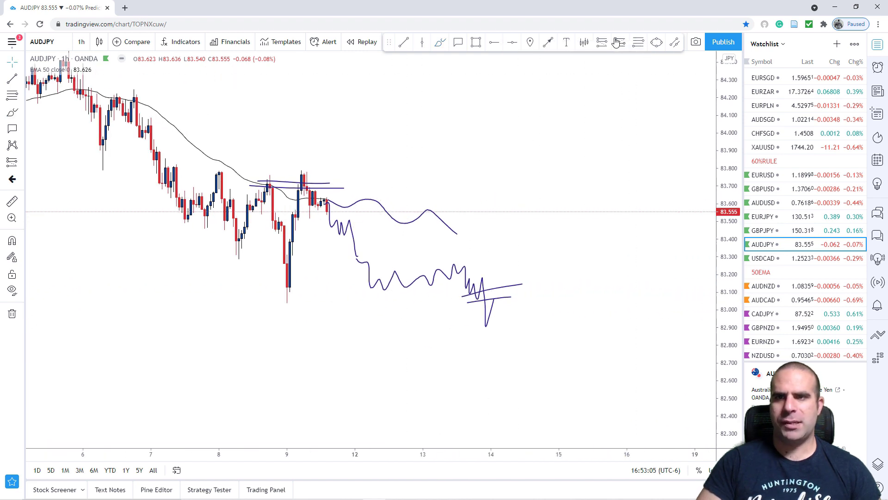
click(599, 42)
click(486, 306)
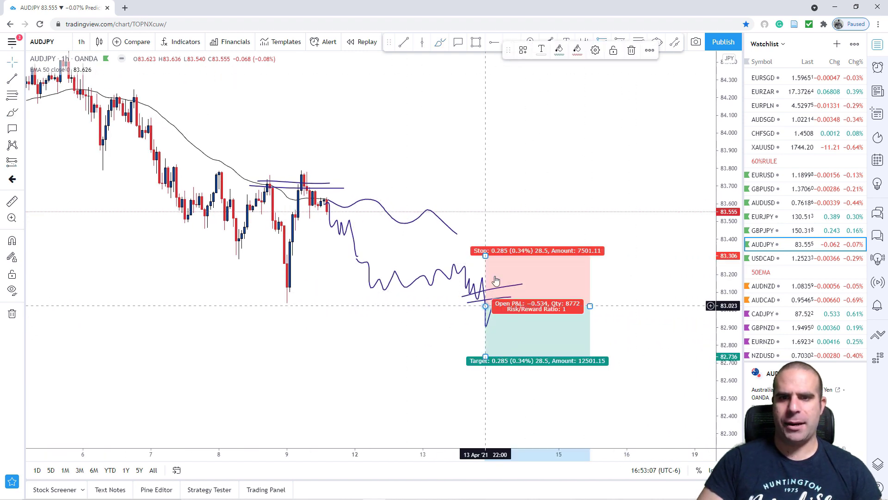
drag(487, 274, 487, 273)
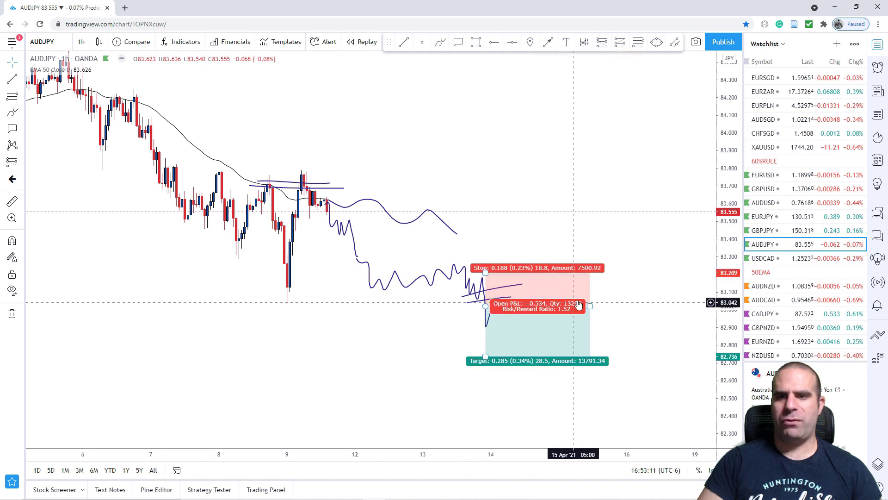
drag(589, 305, 542, 303)
Extend the price path with two ranging drops to about 82.3 on 15 April, brushing pairs of level lines near 82.7 and 82.5
drag(666, 337, 591, 264)
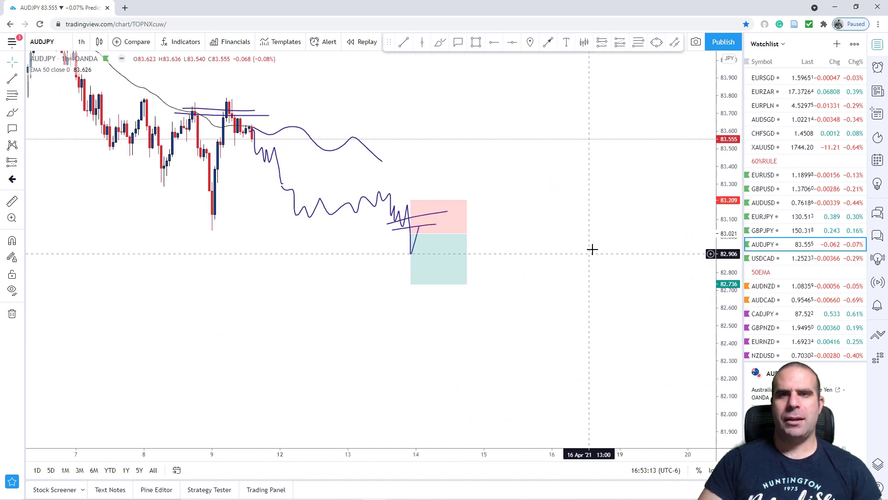
click(440, 42)
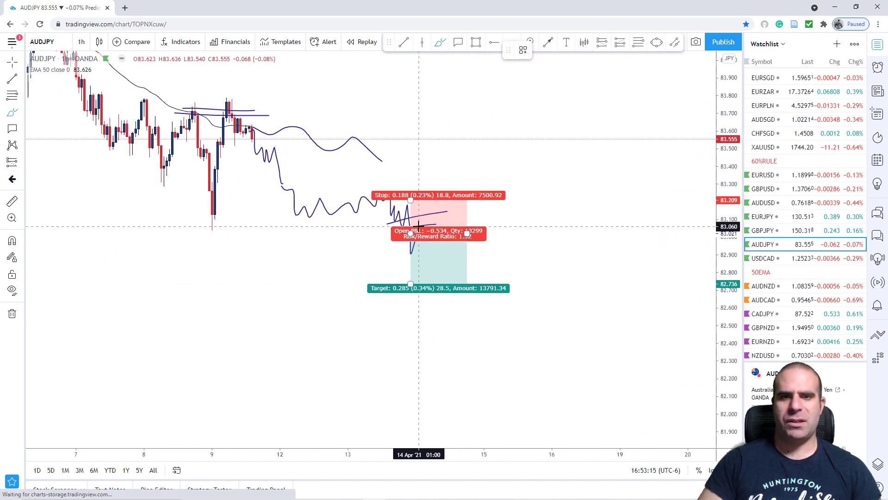
mouse_move(418, 226)
mouse_down()
mouse_move(419, 273)
mouse_move(433, 272)
mouse_move(450, 313)
mouse_up()
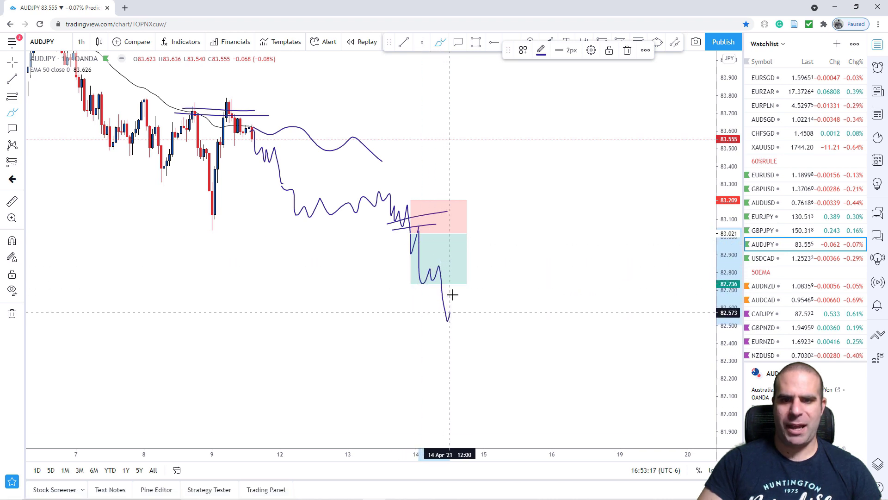
mouse_move(416, 282)
mouse_down()
mouse_move(495, 280)
mouse_move(458, 303)
mouse_move(482, 298)
mouse_move(490, 364)
mouse_move(506, 324)
mouse_up()
mouse_move(446, 322)
mouse_down()
mouse_move(549, 317)
mouse_move(546, 332)
mouse_up()
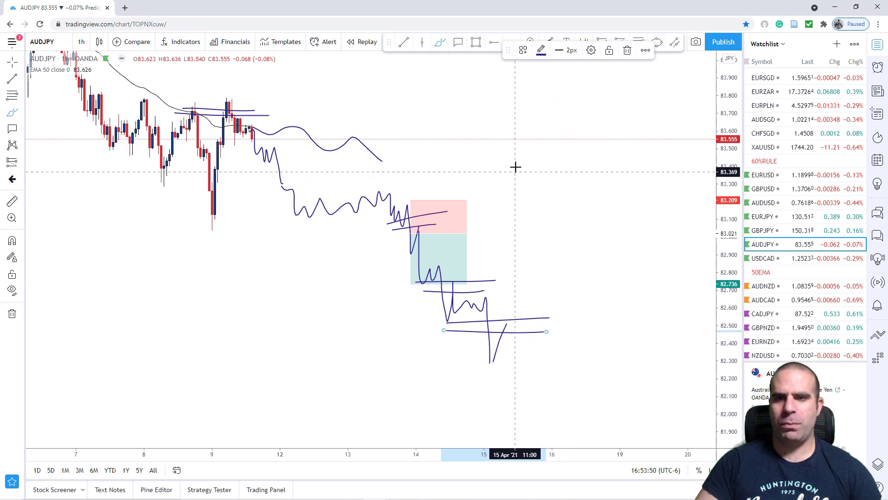
Sketch three separate example patterns of small ranging moves followed by sharp drops, with paired level lines under the first and third
mouse_move(521, 161)
mouse_down()
mouse_move(531, 198)
mouse_move(547, 198)
mouse_move(558, 252)
mouse_up()
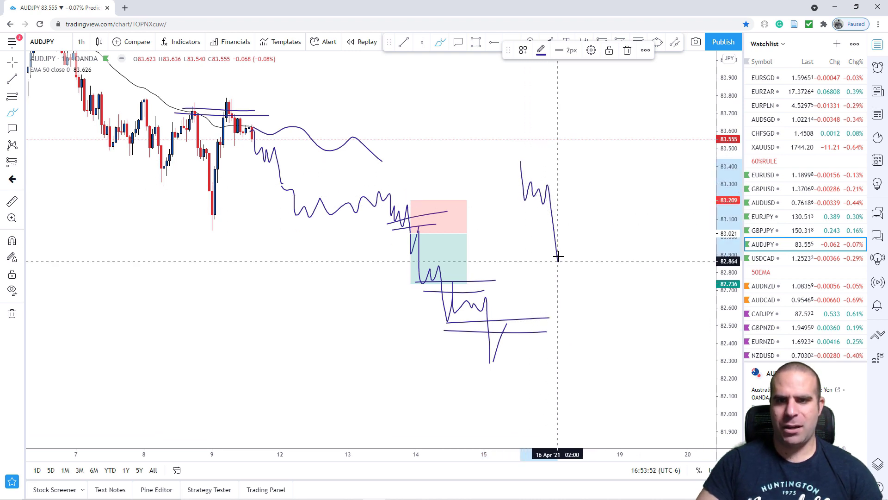
drag(512, 208, 569, 206)
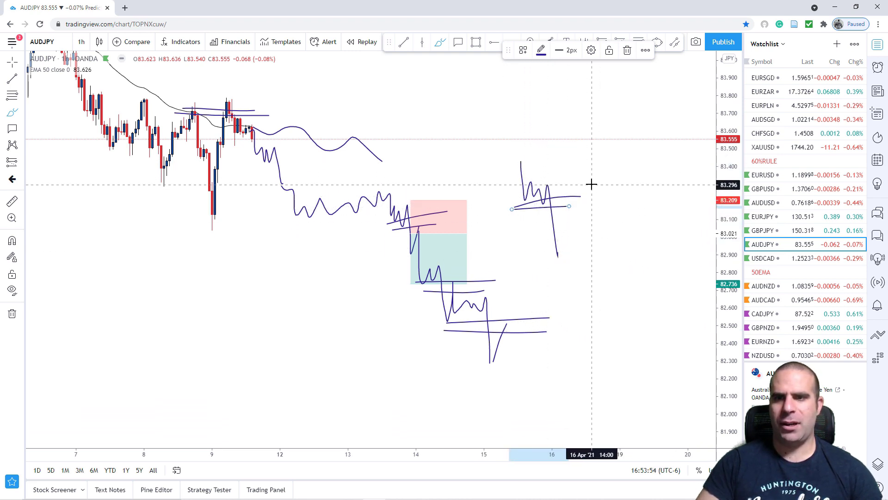
mouse_move(586, 165)
mouse_down()
mouse_move(623, 207)
mouse_move(634, 192)
mouse_move(648, 303)
mouse_up()
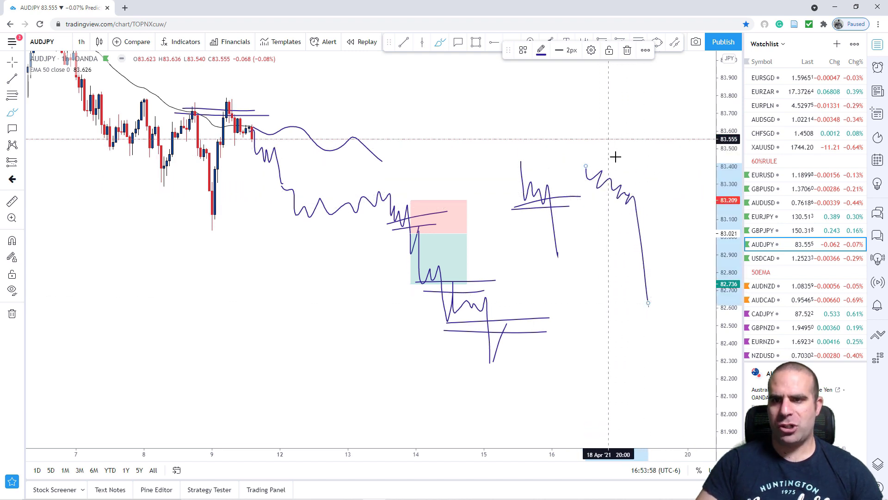
mouse_move(609, 142)
mouse_down()
mouse_move(640, 135)
mouse_move(657, 199)
mouse_up()
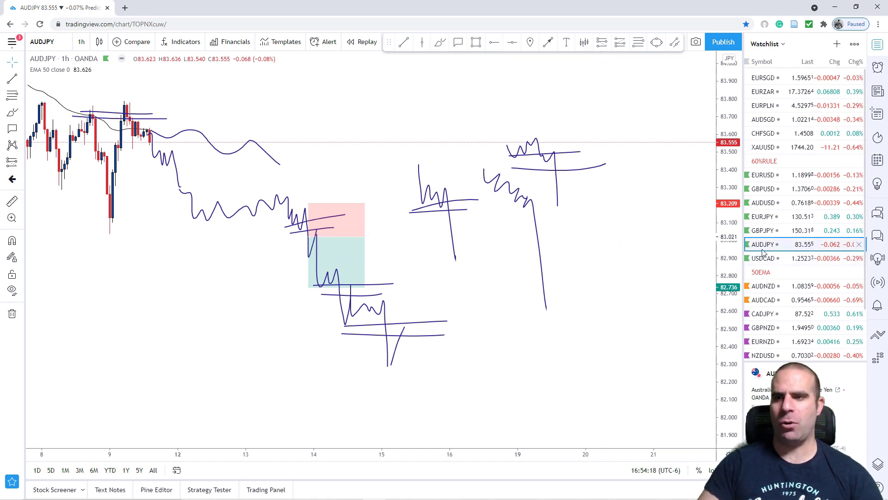
Open the USDCAD chart and draw a rectangle zone between about 1.2596 and 1.2589, from the 4 April peak to 8 April
key(Down)
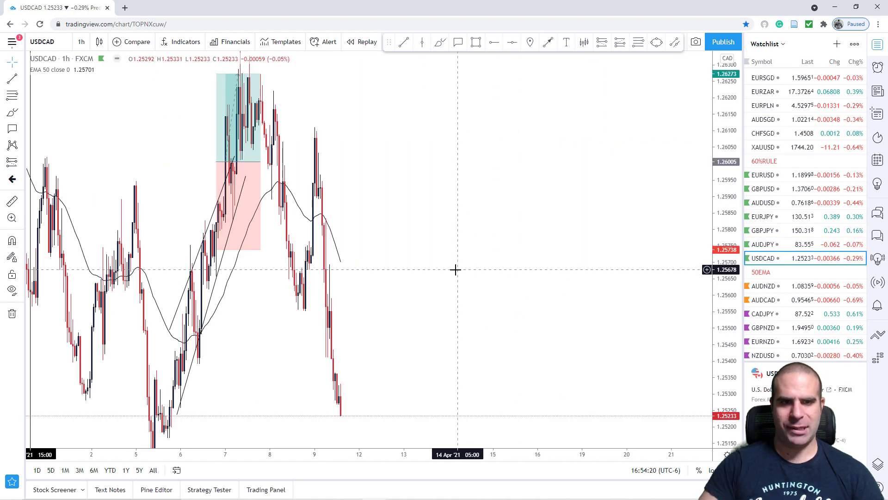
scroll(626, 204, up, 5)
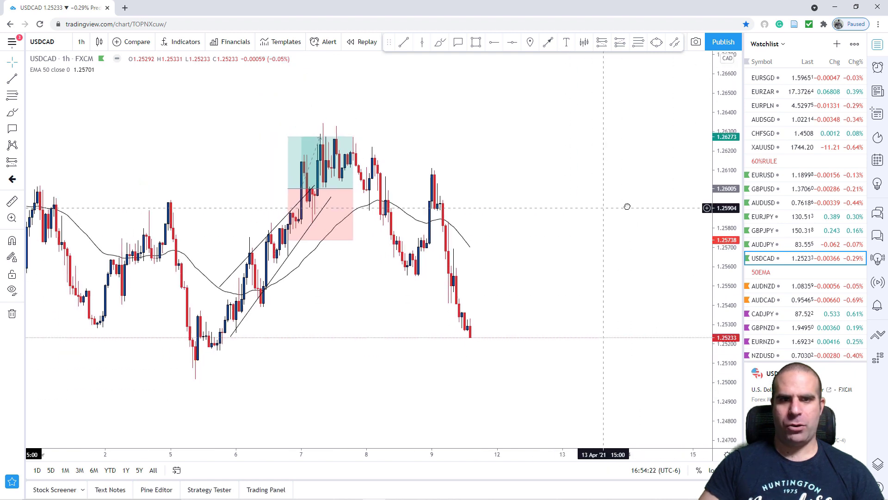
drag(524, 142, 559, 206)
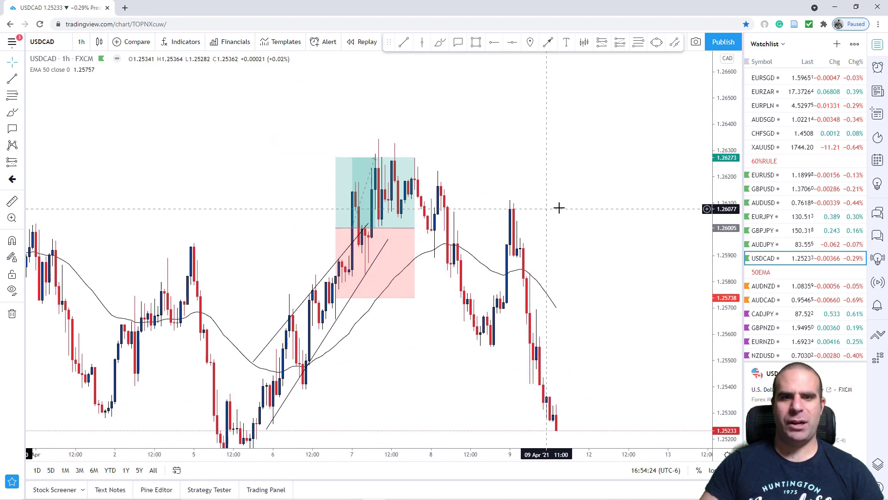
scroll(264, 318, up, 2)
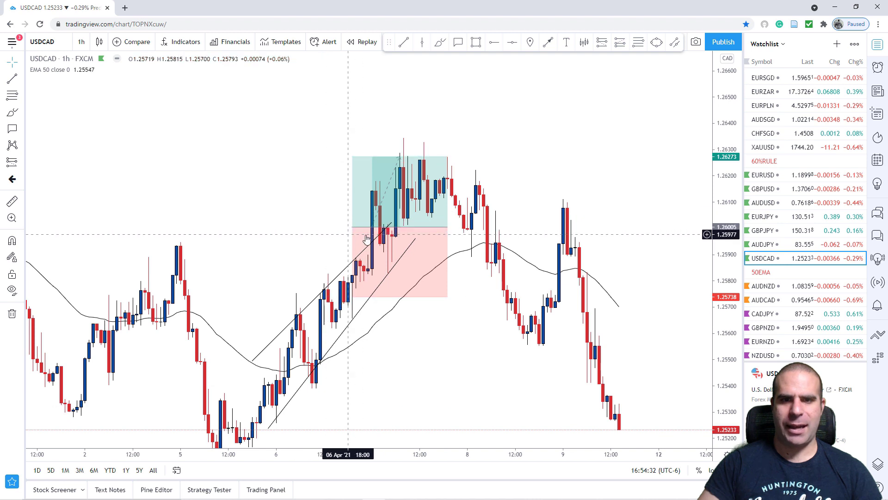
drag(592, 170, 563, 205)
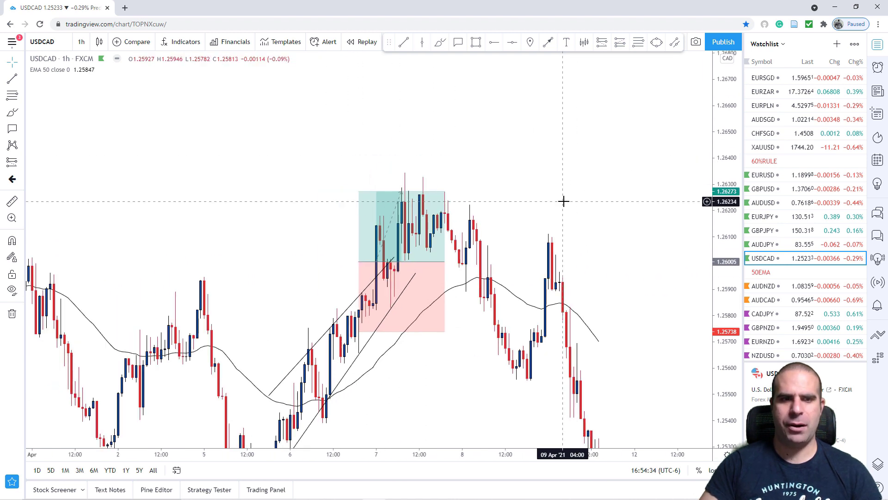
click(476, 42)
click(200, 275)
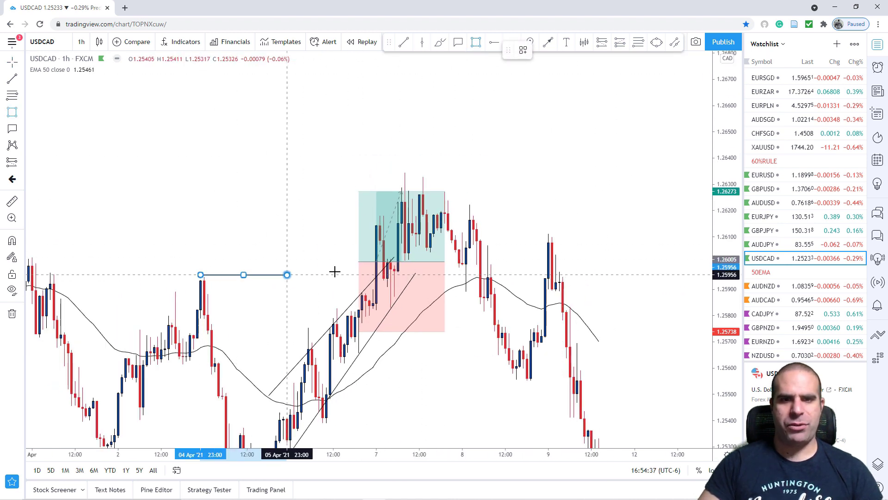
click(476, 291)
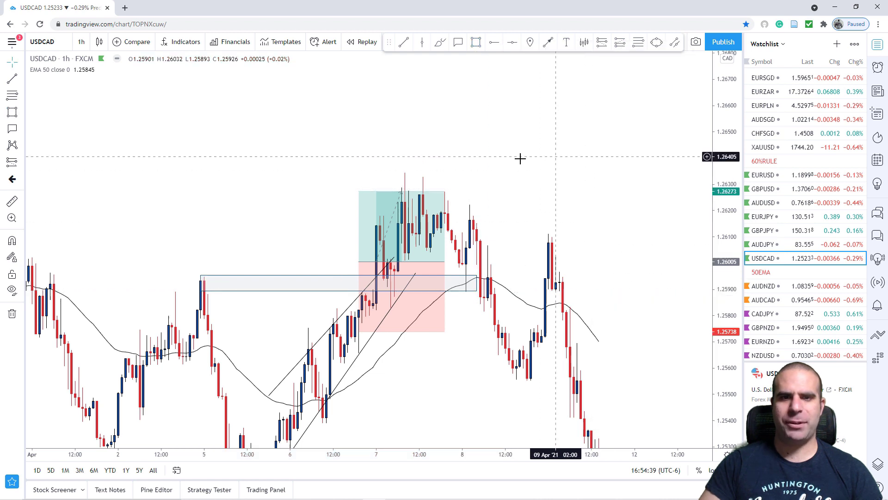
Try raising the long position's target to about 1.2641, undo that change, and shorten the position to end about 15:00 on 7 April
drag(362, 191, 362, 156)
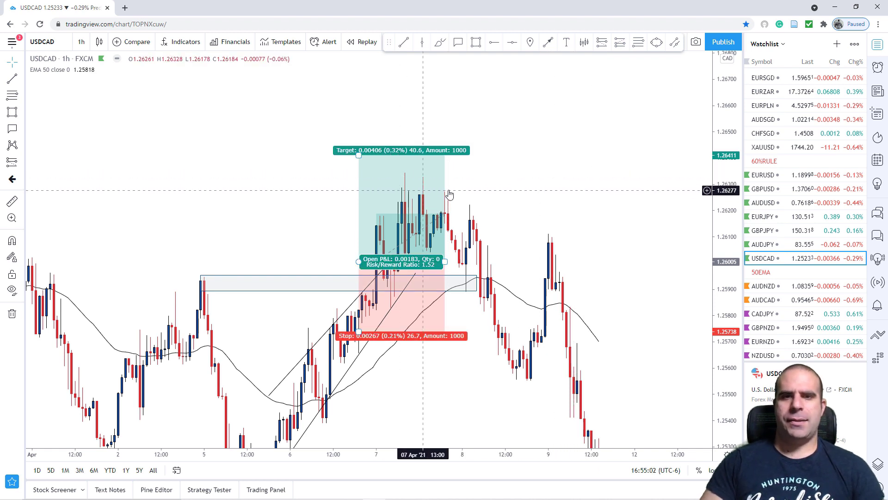
key(ctrl+z)
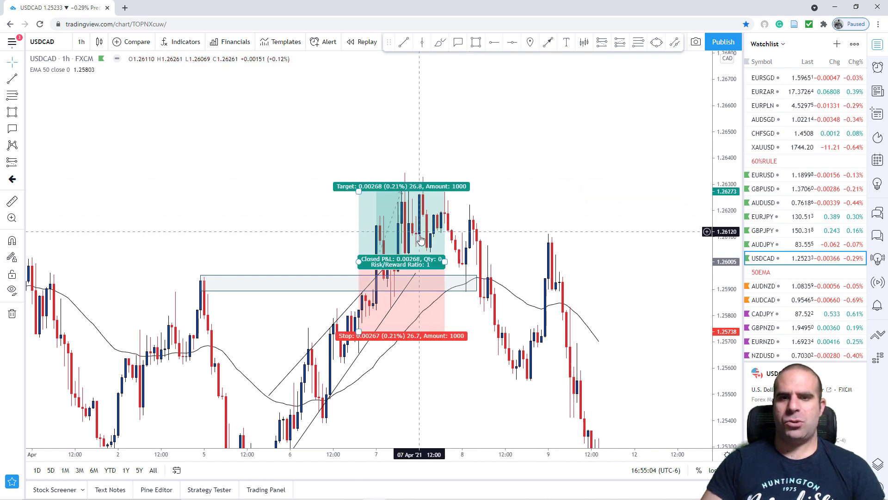
mouse_move(447, 260)
mouse_down()
mouse_move(470, 260)
mouse_move(430, 262)
mouse_up()
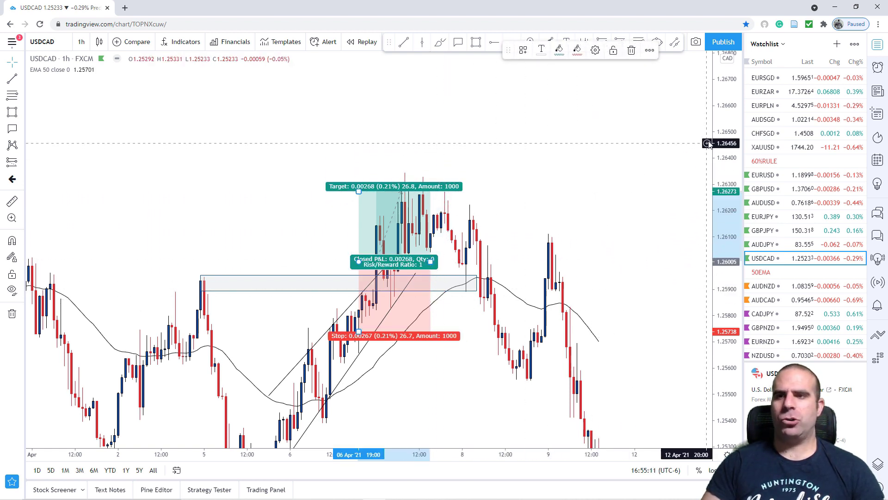
Switch the USDCAD chart to the daily timeframe and rescale it to show the candles since December 2020
drag(725, 132, 722, 226)
scroll(661, 274, down, 1)
drag(654, 320, 556, 239)
drag(555, 239, 525, 237)
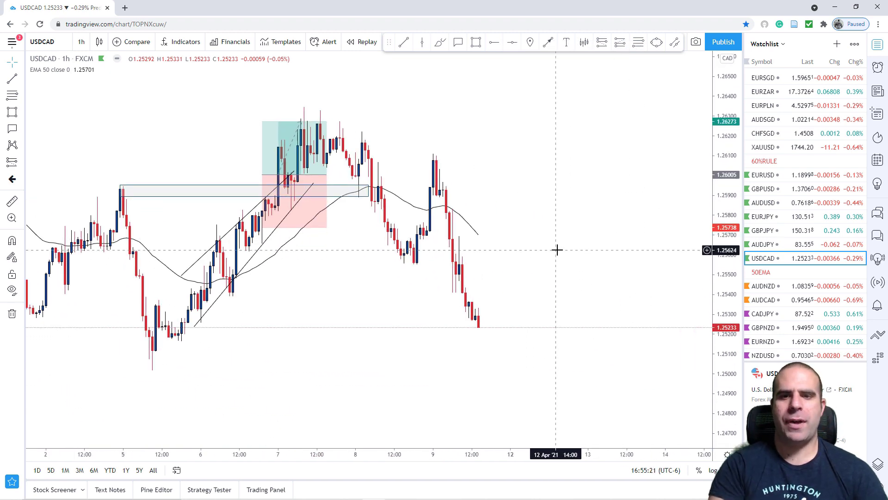
text(1d)
key(Return)
drag(731, 91, 683, 462)
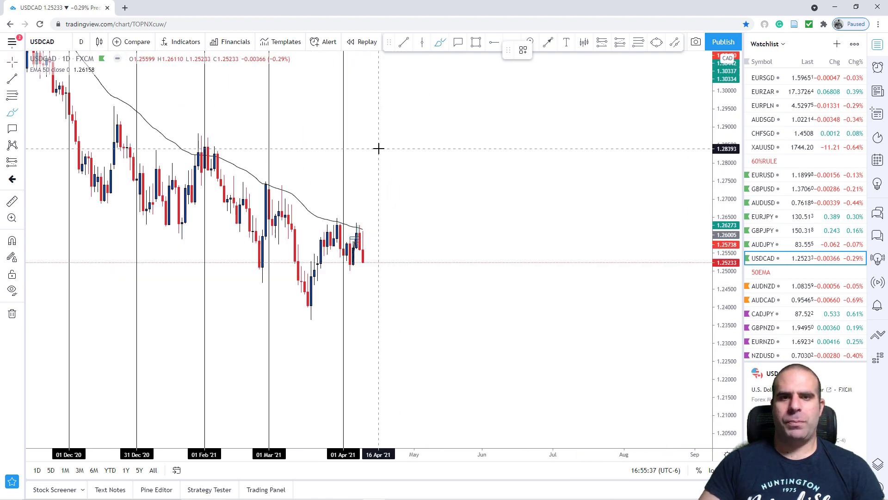
Handwrite "70%" with the brush in the empty area after the last daily candle
drag(380, 149, 398, 254)
drag(390, 203, 453, 201)
mouse_move(496, 174)
mouse_down()
mouse_move(478, 221)
mouse_move(481, 172)
mouse_up()
drag(611, 162, 566, 223)
mouse_move(569, 159)
mouse_down()
mouse_move(572, 173)
mouse_move(572, 162)
mouse_up()
mouse_move(596, 203)
mouse_down()
mouse_move(582, 232)
mouse_move(582, 208)
mouse_up()
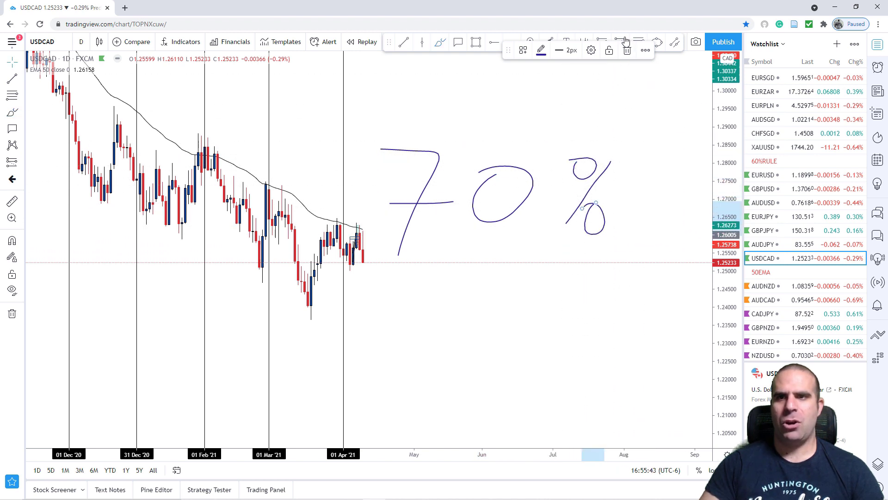
click(540, 266)
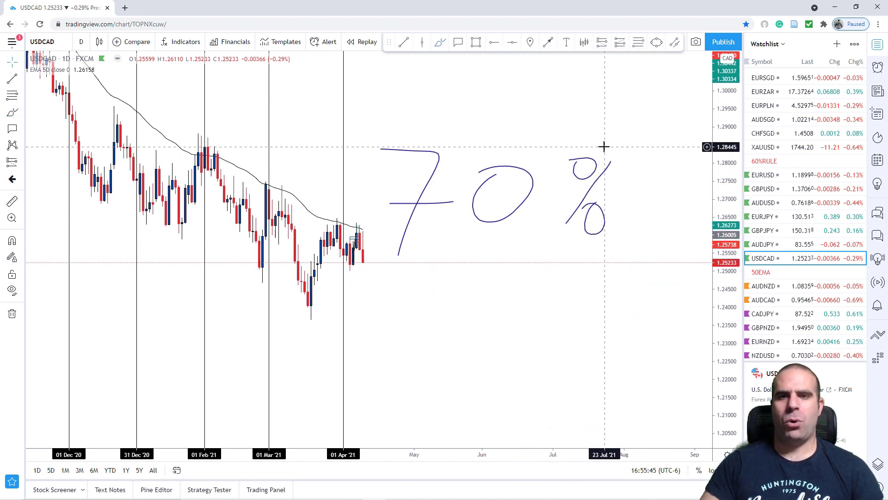
Undo all brush strokes of the handwritten "70%"
key(ctrl+z)
key(ctrl+z)
key(ctrl+z)
key(ctrl+z)
key(ctrl+z)
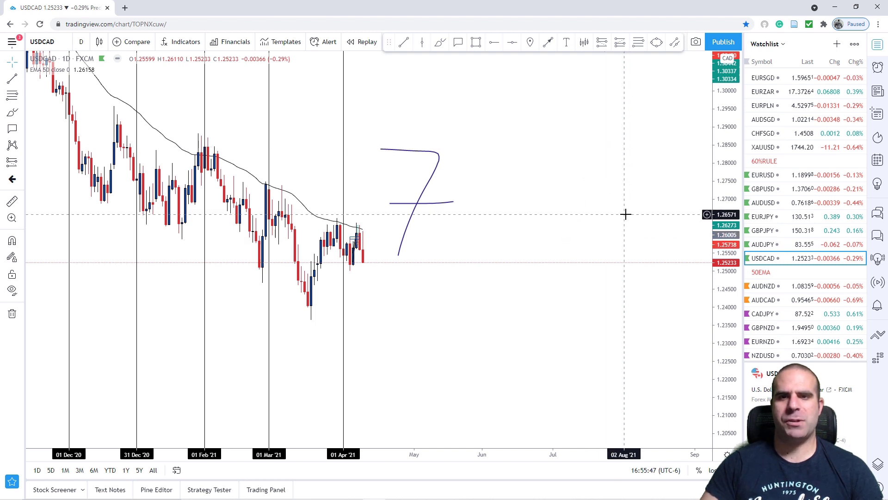
drag(608, 198, 530, 214)
drag(453, 200, 486, 174)
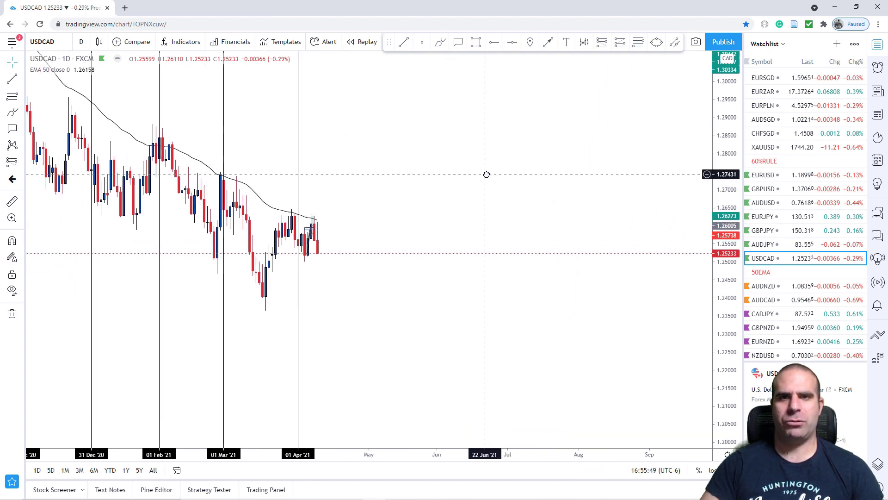
Handwrite "55 — 60 %" with the brush beside the latest daily candles, circle the "60 %", and delete that circle
click(440, 43)
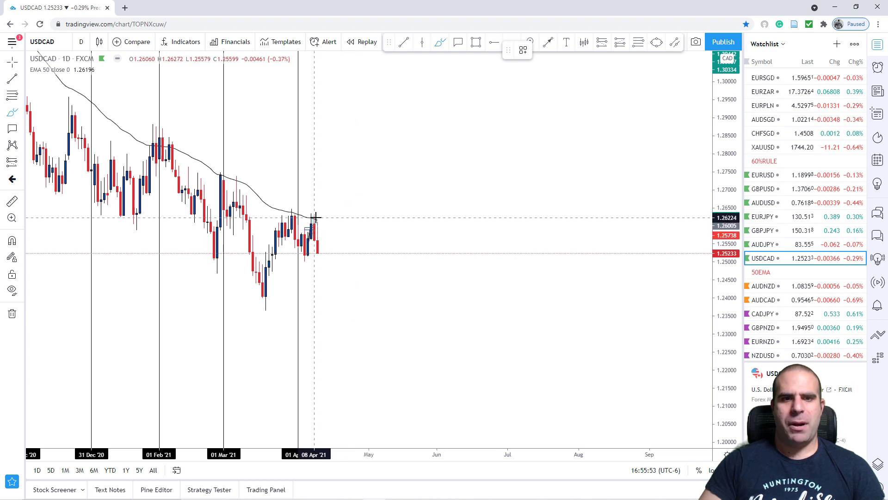
mouse_move(359, 176)
mouse_down()
mouse_move(391, 172)
mouse_move(388, 196)
mouse_move(359, 217)
mouse_up()
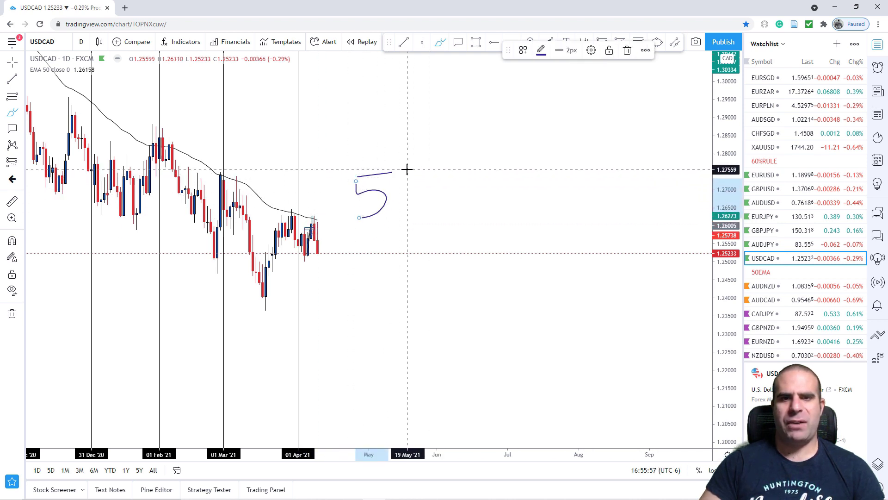
mouse_move(409, 169)
mouse_down()
mouse_move(430, 164)
mouse_move(421, 208)
mouse_up()
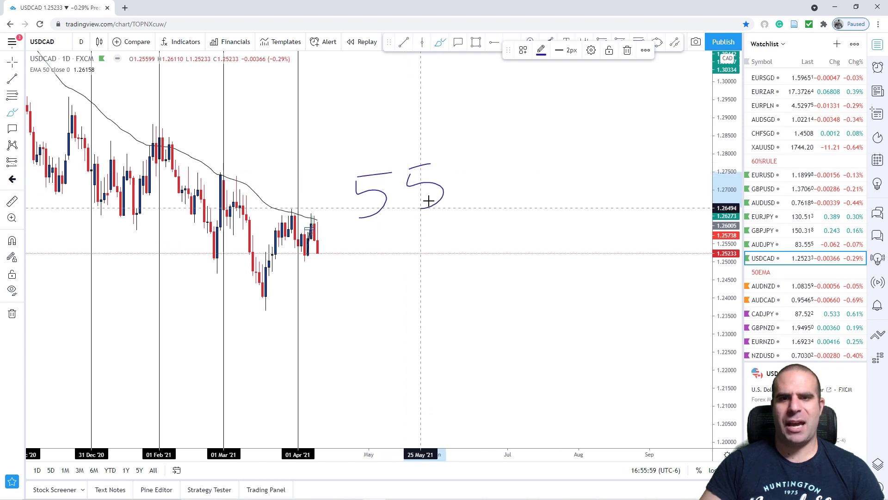
mouse_move(463, 185)
mouse_down()
mouse_move(572, 152)
mouse_move(555, 172)
mouse_move(591, 158)
mouse_up()
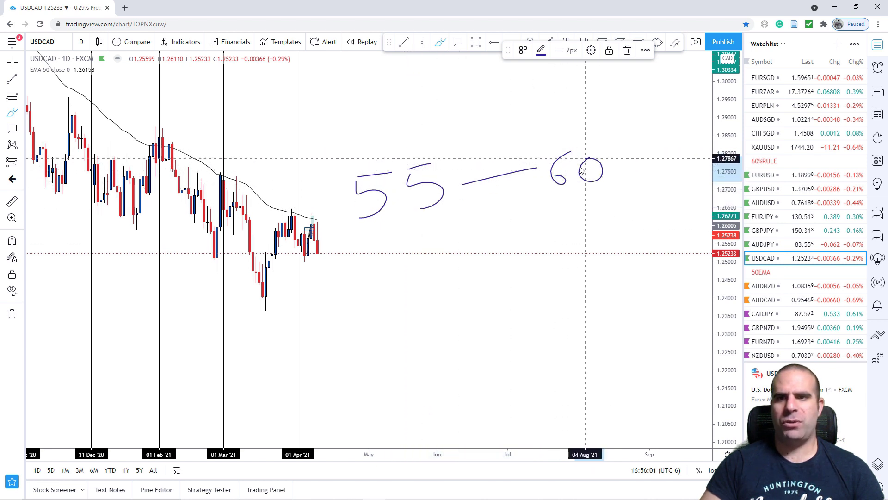
mouse_move(658, 149)
mouse_down()
mouse_move(630, 184)
mouse_move(635, 149)
mouse_move(645, 177)
mouse_up()
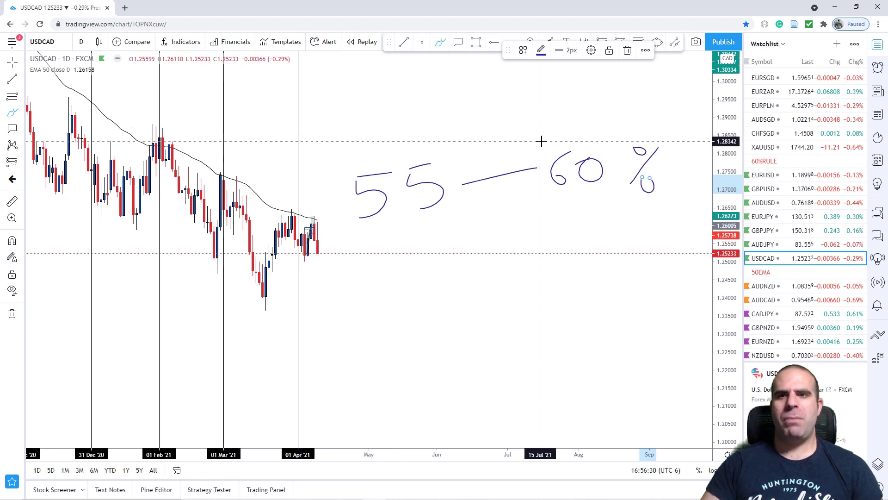
mouse_move(558, 129)
mouse_down()
mouse_move(619, 208)
mouse_move(514, 136)
mouse_up()
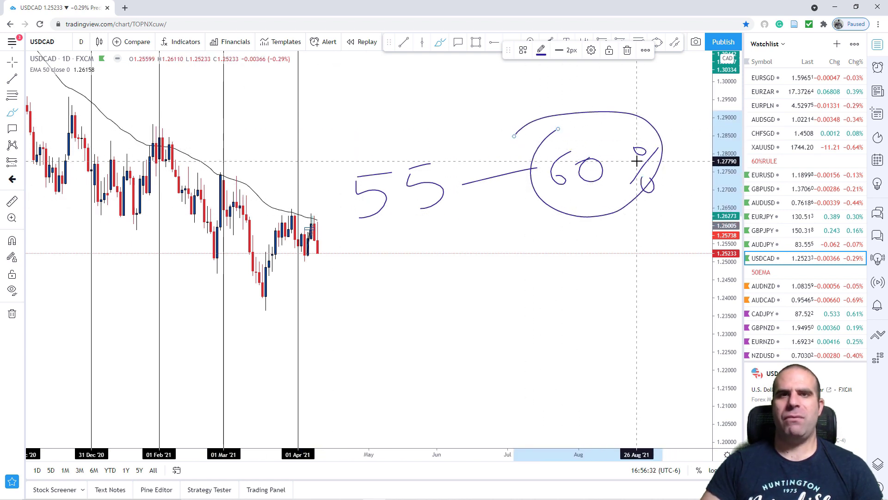
key(Delete)
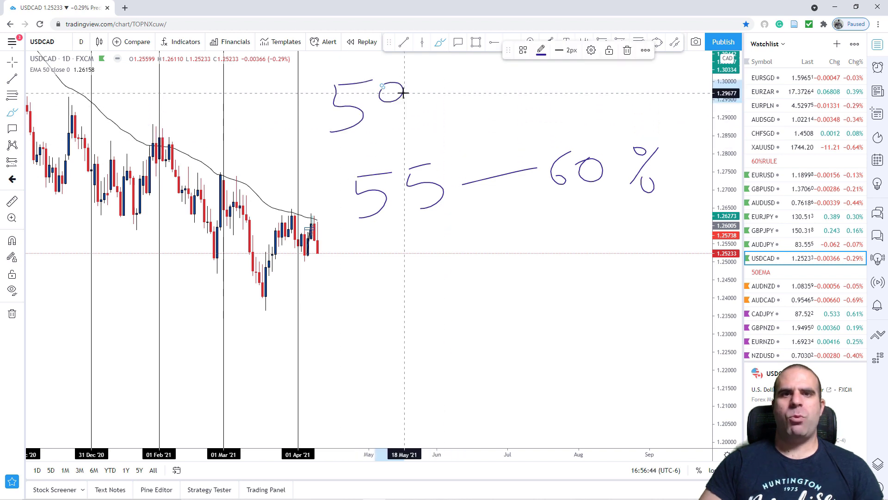
Handwrite "52" above the "55" with the brush and underline it
mouse_move(403, 92)
mouse_down()
mouse_move(388, 115)
mouse_move(421, 125)
mouse_up()
drag(369, 152, 400, 149)
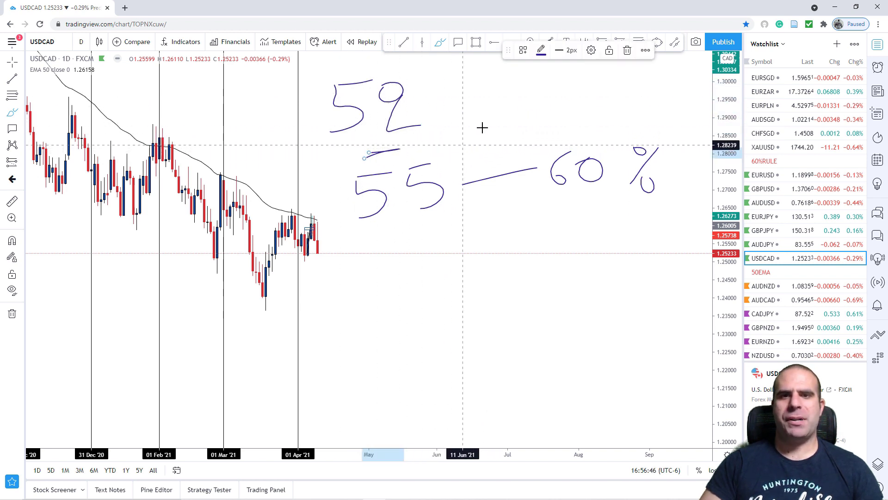
Handwrite a percent sign with the brush beside the "52"
drag(492, 109, 475, 176)
drag(466, 118, 466, 124)
mouse_move(490, 150)
mouse_down()
mouse_move(484, 176)
mouse_move(482, 153)
mouse_up()
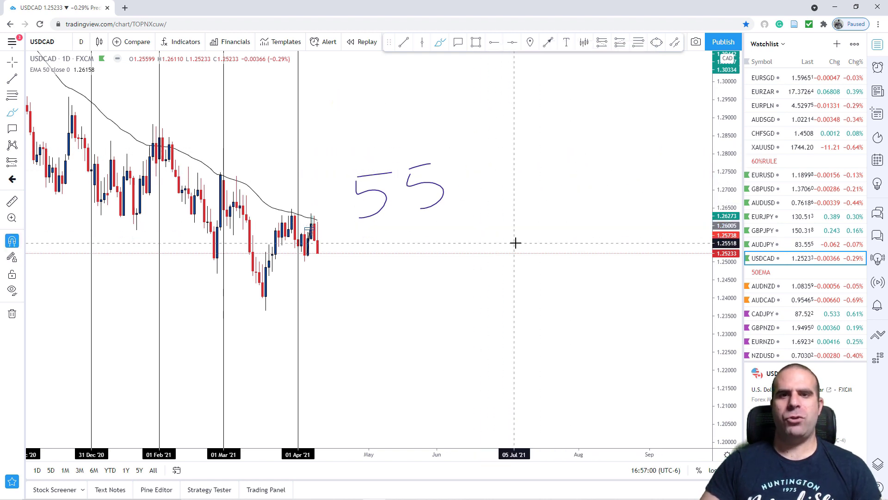
Undo all the handwritten brush strokes of "52 %" and "55 — 60 %"
key(ctrl+z)
key(ctrl+z)
key(ctrl+z)
key(ctrl+z)
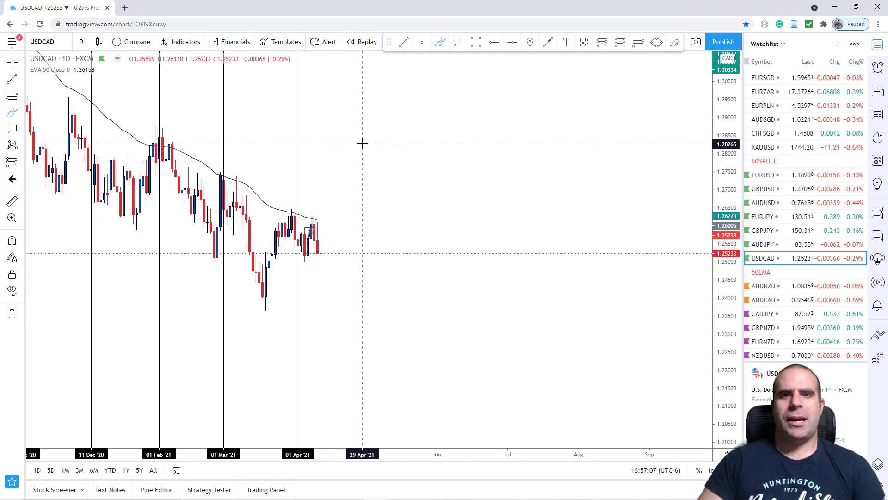
Handwrite "80 %" with the brush in the empty area after the latest daily candles
mouse_move(381, 139)
mouse_down()
mouse_move(362, 159)
mouse_move(396, 187)
mouse_move(352, 178)
mouse_move(440, 153)
mouse_move(414, 154)
mouse_up()
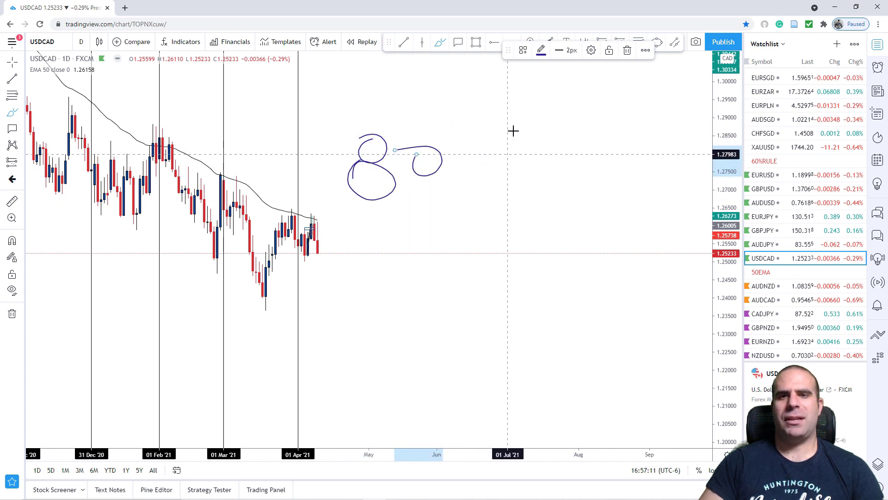
mouse_move(513, 134)
mouse_down()
mouse_move(481, 189)
mouse_move(494, 139)
mouse_up()
drag(502, 170, 506, 170)
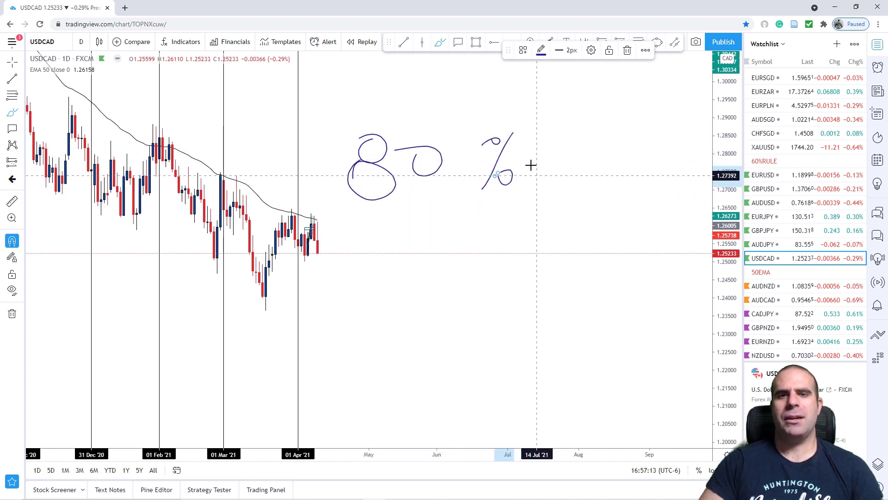
Undo all brush strokes of the handwritten "80 %"
key(ctrl+z)
key(ctrl+z)
key(ctrl+z)
key(ctrl+z)
key(ctrl+z)
Handwrite "70%" with the brush in the empty chart area, circle it and underline it twice
mouse_move(345, 128)
mouse_down()
mouse_move(390, 128)
mouse_move(367, 204)
mouse_up()
mouse_move(352, 160)
mouse_down()
mouse_move(411, 158)
mouse_move(422, 145)
mouse_up()
mouse_move(507, 122)
mouse_down()
mouse_move(476, 178)
mouse_move(493, 124)
mouse_up()
drag(504, 159, 504, 159)
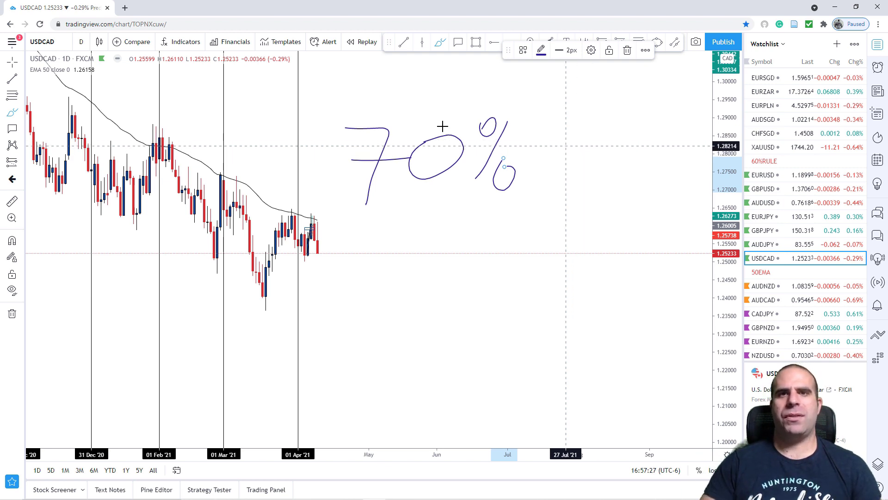
mouse_move(407, 105)
mouse_down()
mouse_move(547, 150)
mouse_move(425, 105)
mouse_up()
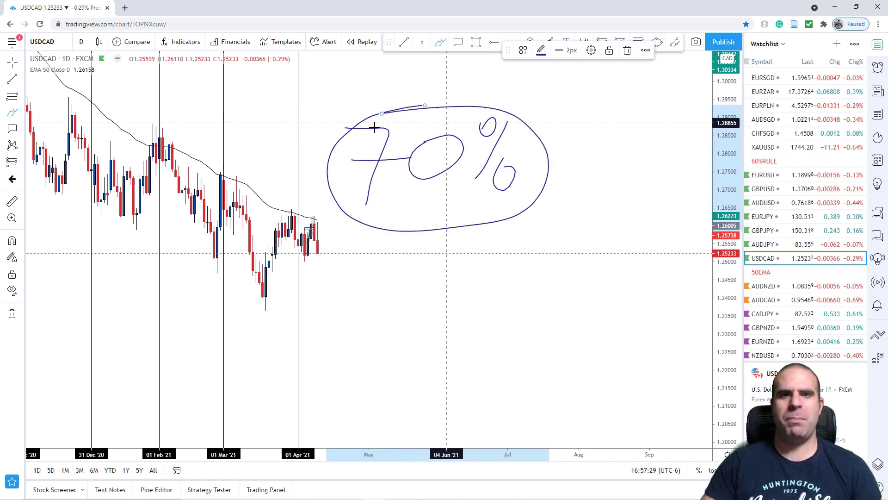
mouse_move(343, 203)
mouse_down()
mouse_move(547, 198)
mouse_move(544, 218)
mouse_up()
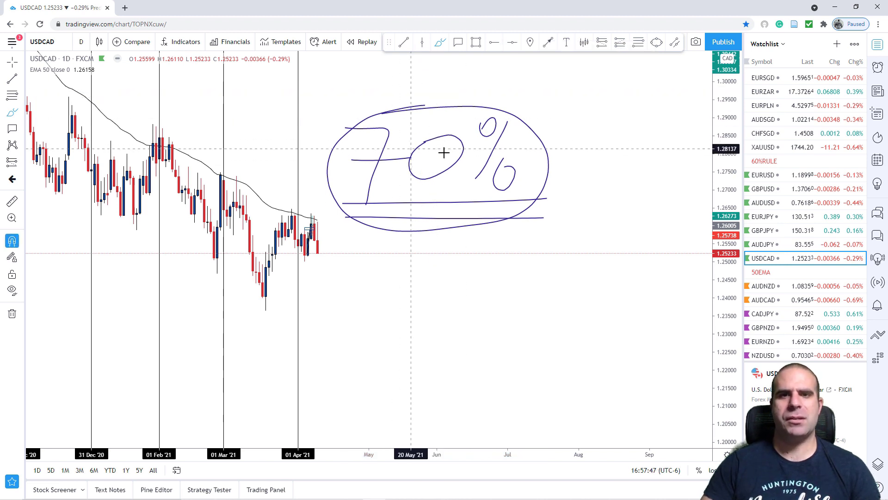
Undo the circle, underlines and all strokes of the handwritten "70%", and leave the brush
key(ctrl+z)
key(ctrl+z)
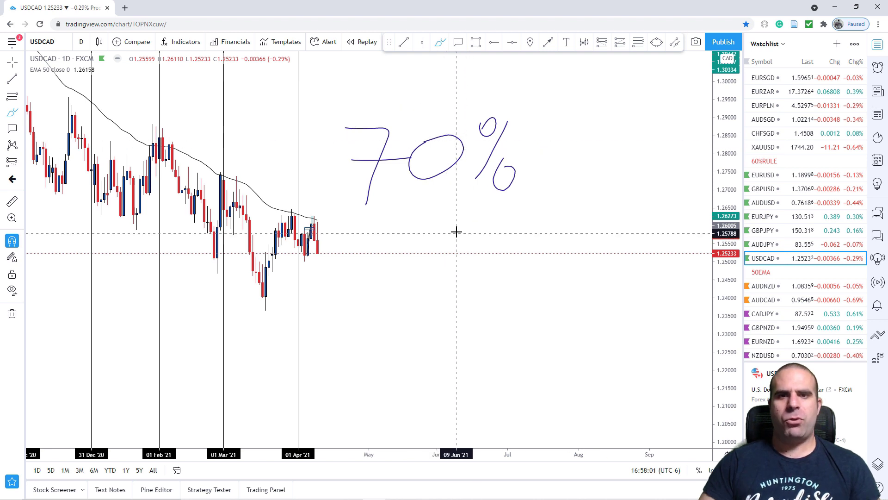
key(ctrl+z)
key(ctrl+z)
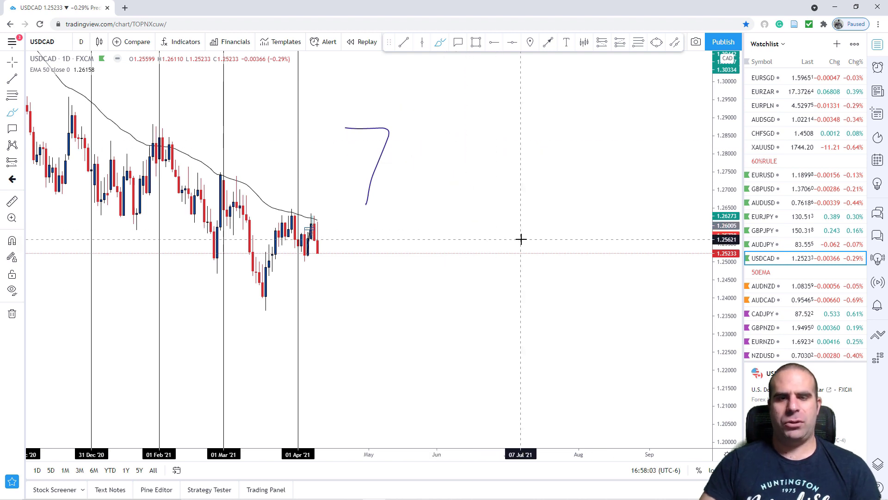
key(Escape)
text(1)
key(Escape)
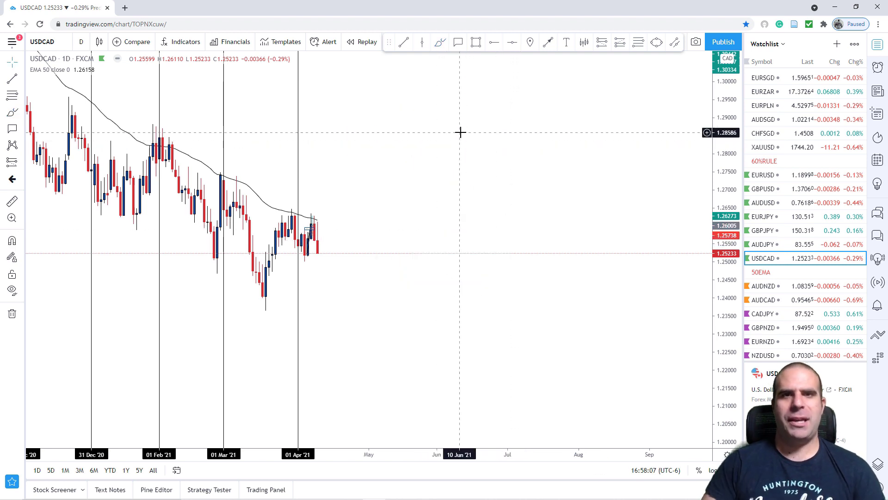
Draw a descending trend line above the USDCAD daily highs, from late December 2020 to just past the latest candle
drag(469, 171, 490, 184)
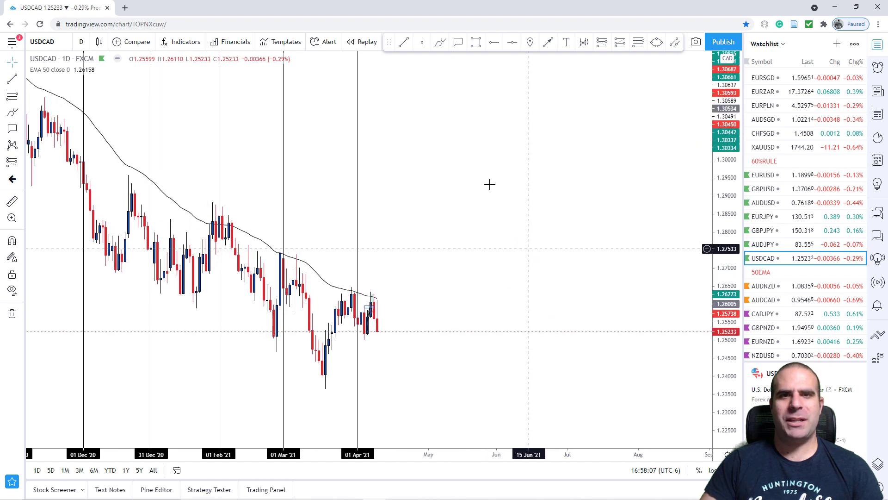
click(403, 42)
click(141, 178)
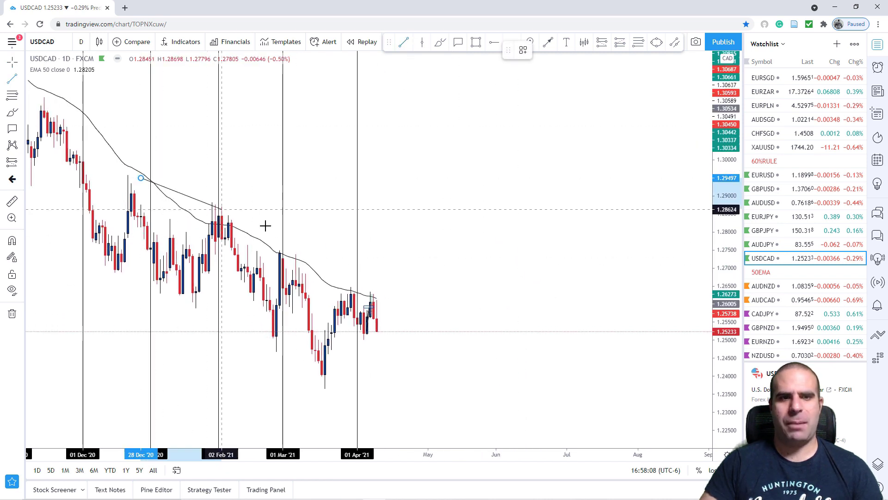
click(403, 296)
click(406, 307)
click(486, 251)
Draw a descending trend line below the daily lows, from the mid-December 2020 low to just past the March 2021 low
click(403, 42)
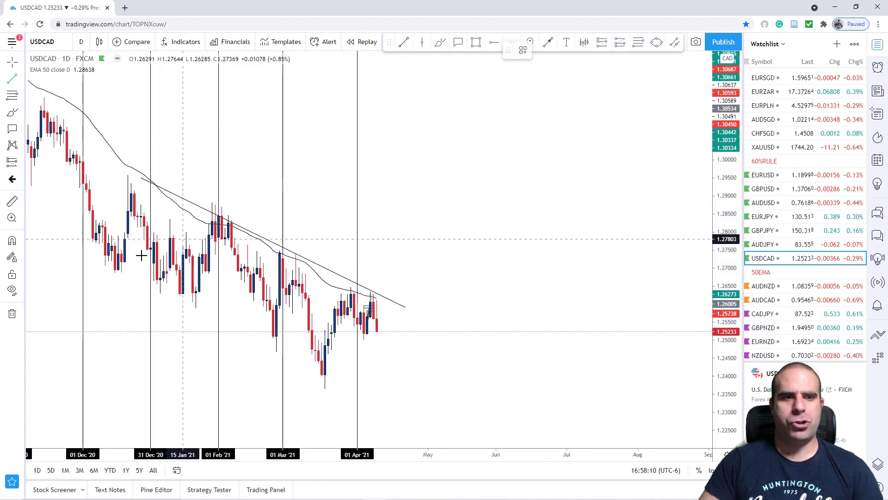
click(108, 271)
click(351, 394)
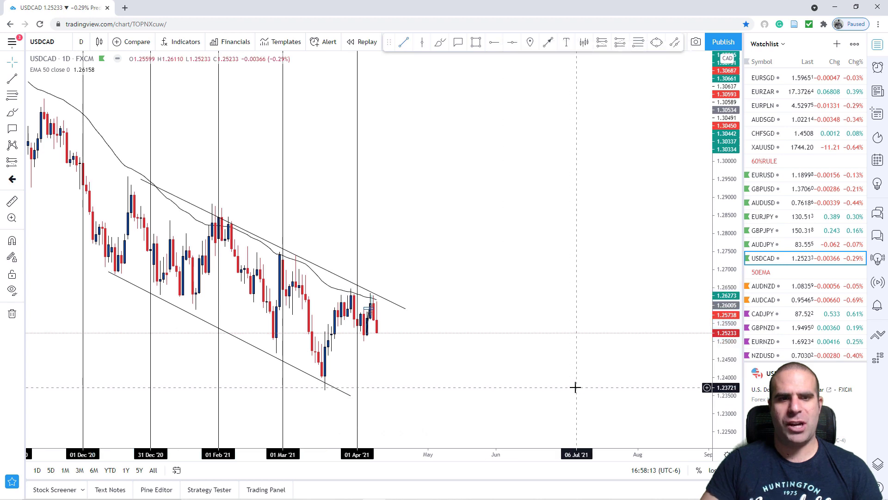
Switch the USDCAD chart to the 1-hour interval and bring the latest candles into a readable price scale
scroll(615, 356, down, 3)
text(1h)
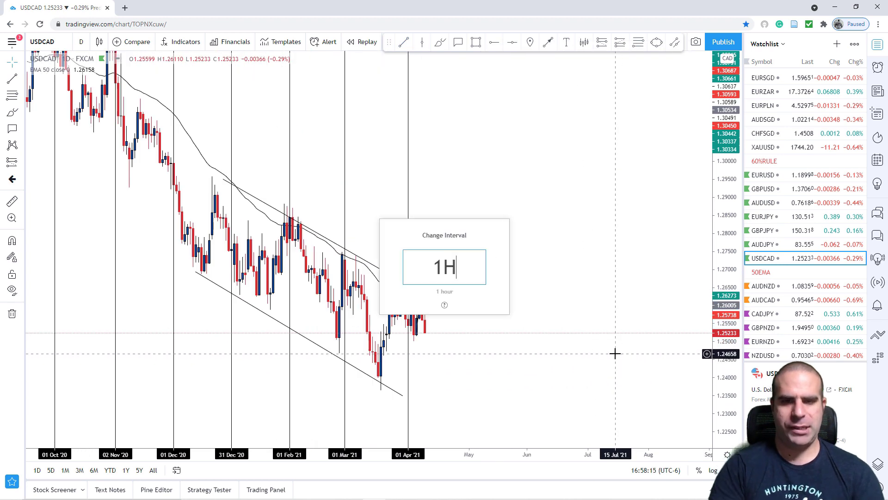
key(Return)
drag(651, 141, 611, 93)
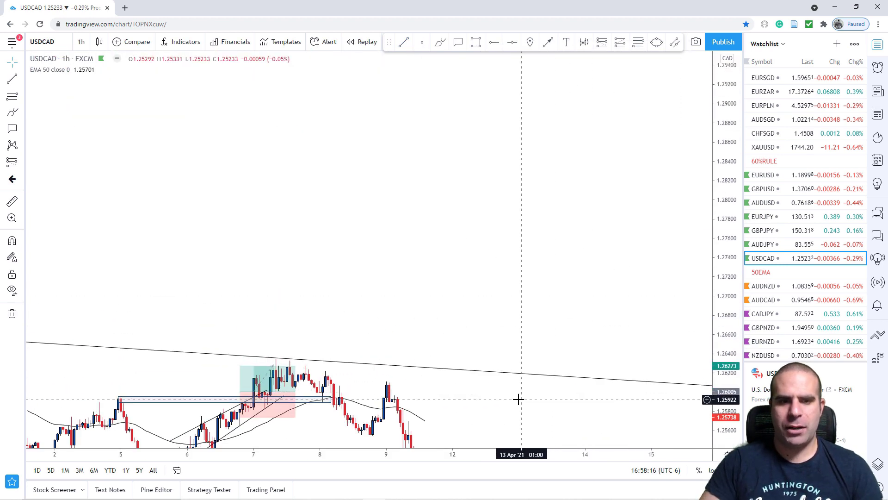
drag(510, 376, 489, 199)
drag(726, 275, 439, 52)
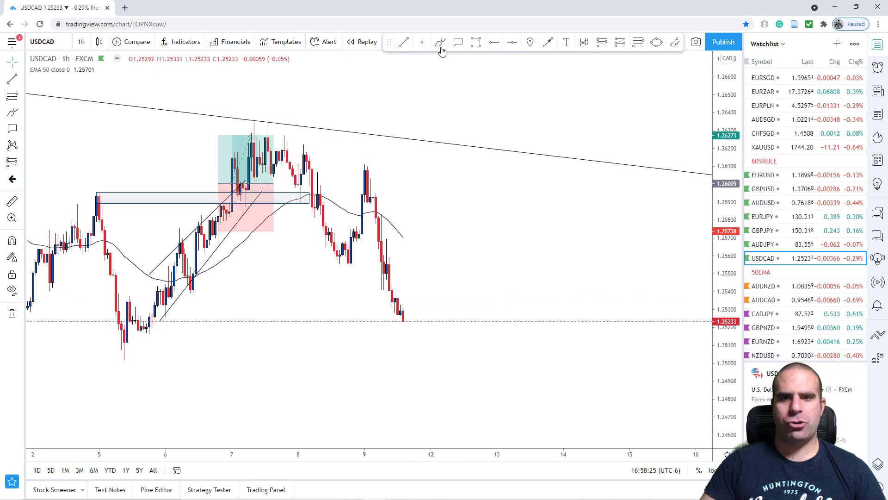
Sketch with the brush a falling EMA continuation and a sideways price path with a drop and retest, and clear them
click(441, 44)
mouse_move(404, 238)
mouse_down()
mouse_move(479, 283)
mouse_move(492, 321)
mouse_move(561, 363)
mouse_up()
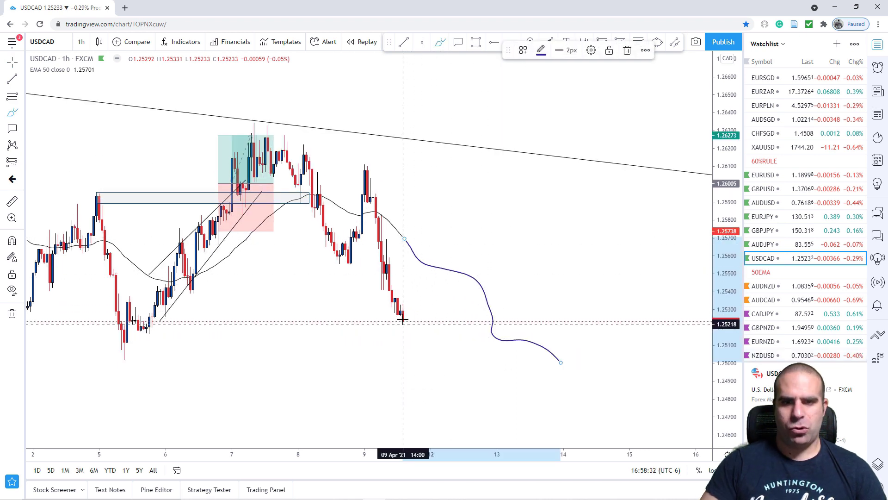
click(405, 325)
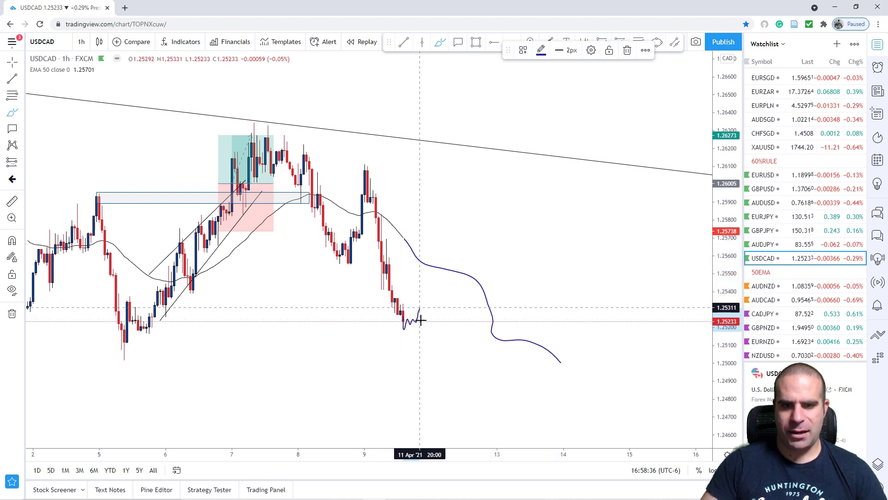
drag(428, 304, 429, 357)
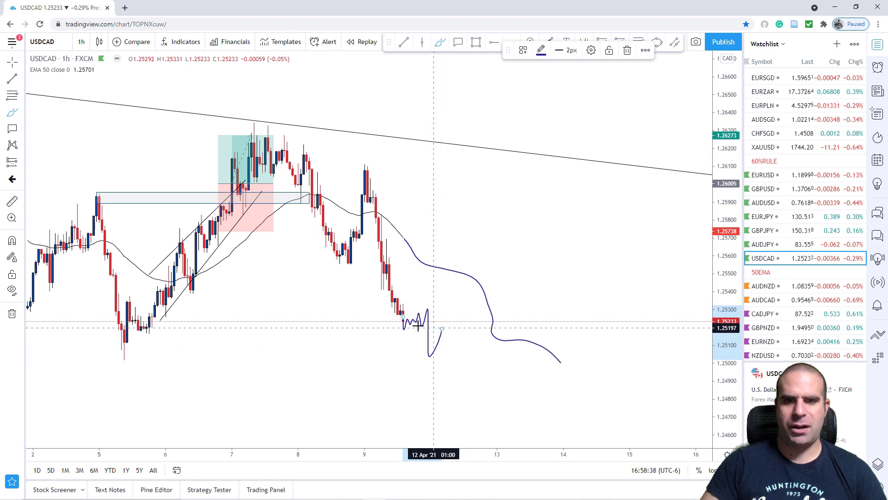
drag(398, 328, 456, 320)
click(443, 330)
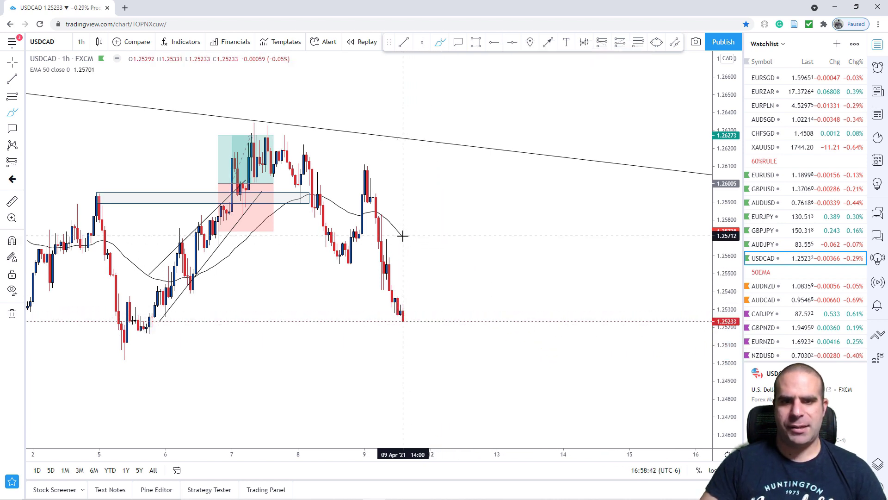
Sketch with the brush a falling EMA, a descending zigzag between channel lines, a double support line, and a break with retest
drag(404, 238, 516, 365)
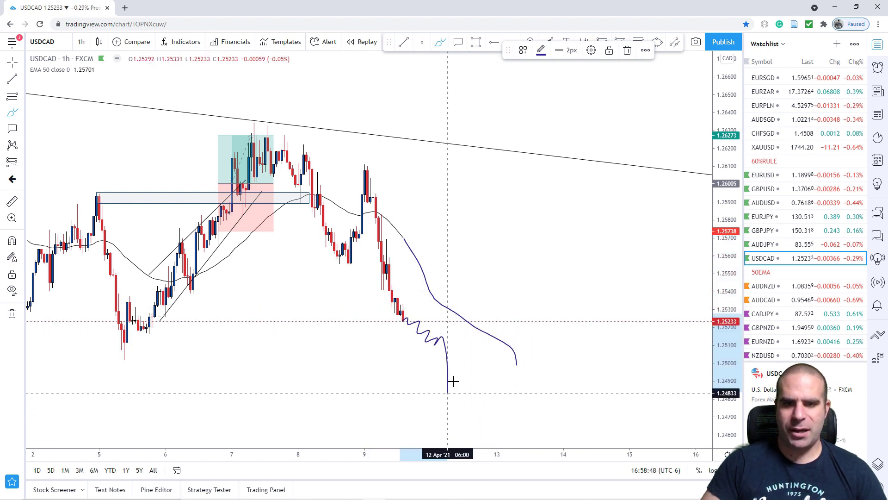
drag(411, 344, 481, 352)
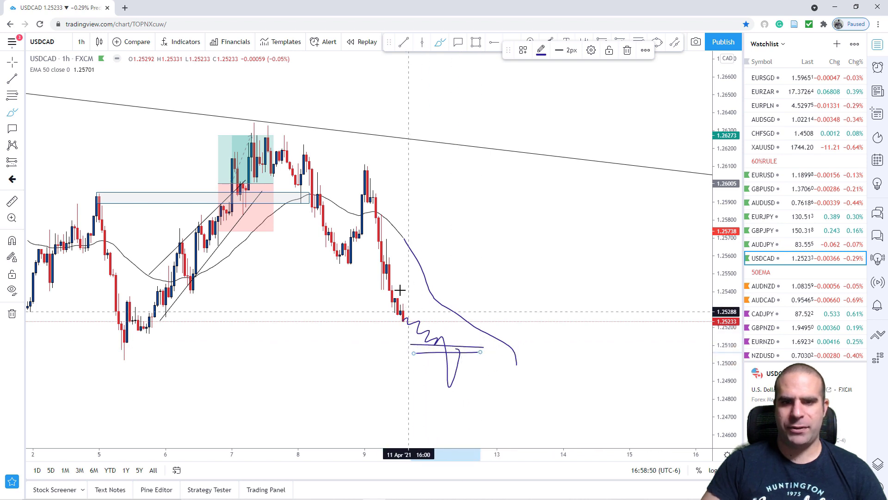
drag(396, 283, 447, 342)
key(Escape)
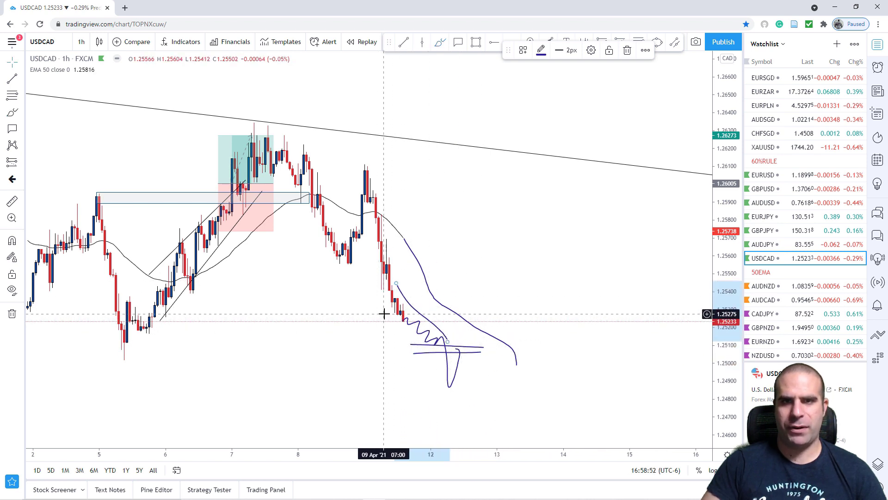
click(440, 42)
drag(384, 317, 445, 360)
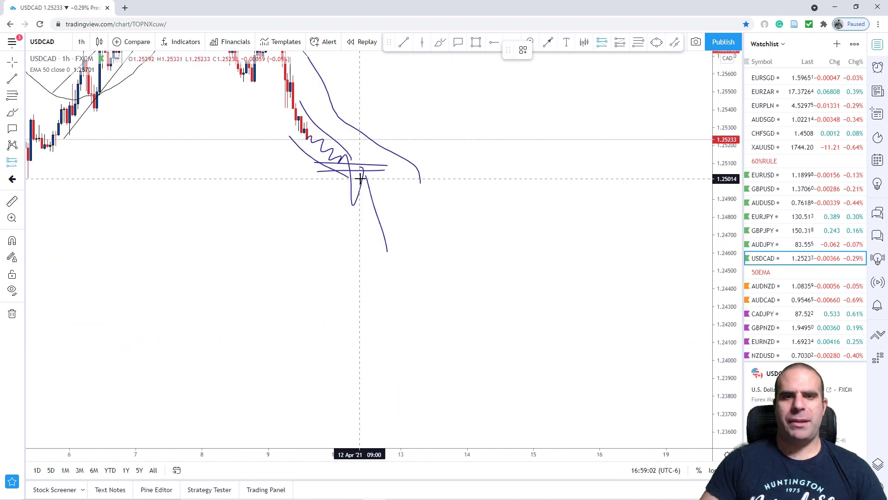
Place a short position at the sketched retest with entry 1.25009, stop 1.25187 and target 1.24744, and narrow its width
click(360, 179)
drag(360, 132, 360, 147)
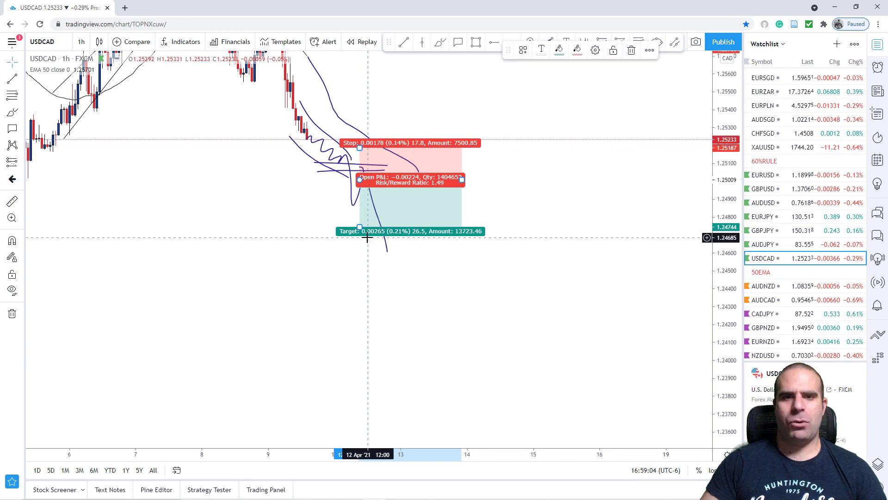
click(544, 187)
drag(462, 180, 403, 180)
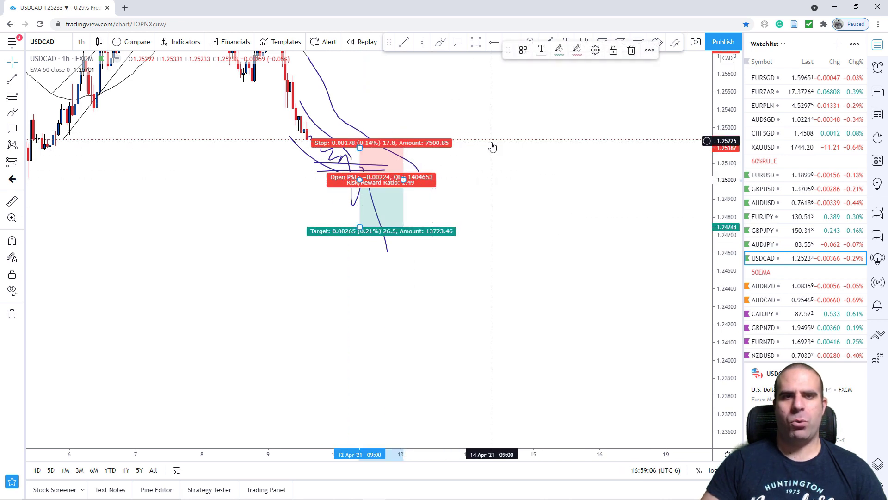
Examine the planned short position against the earlier hourly price action and the lower channel line
drag(505, 130, 628, 138)
scroll(534, 198, down, 5)
scroll(602, 307, down, 1)
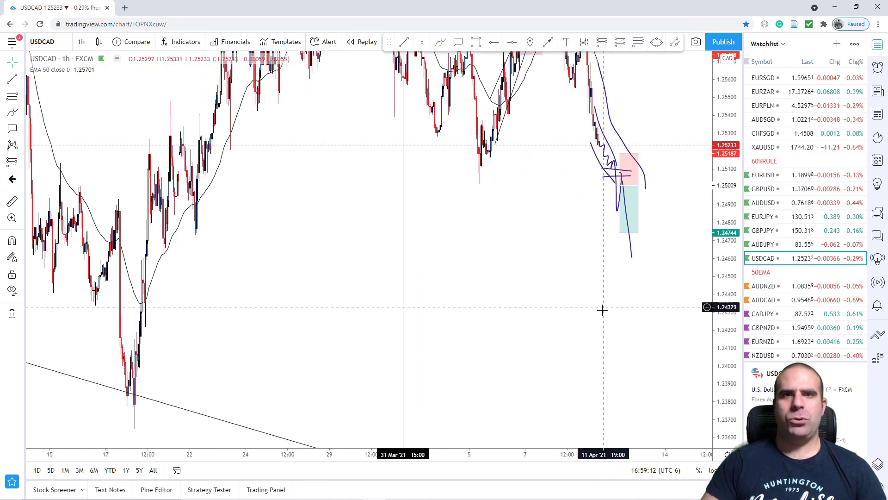
drag(573, 306, 546, 215)
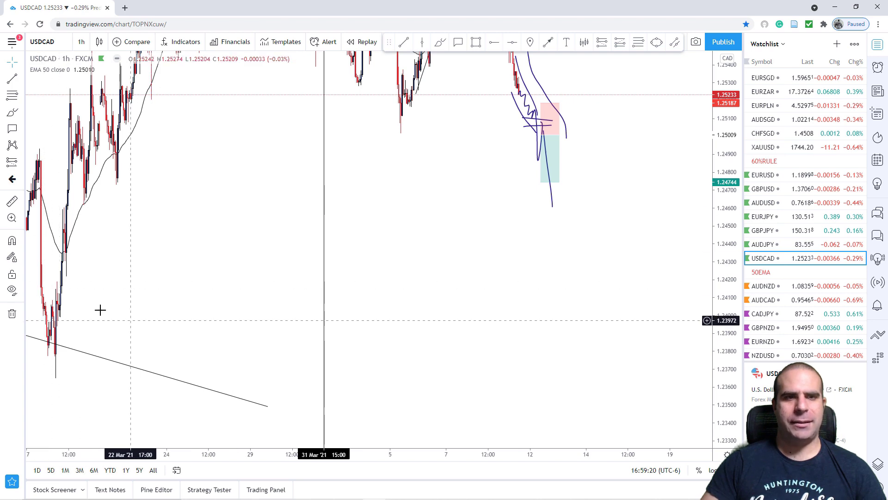
drag(491, 253, 411, 319)
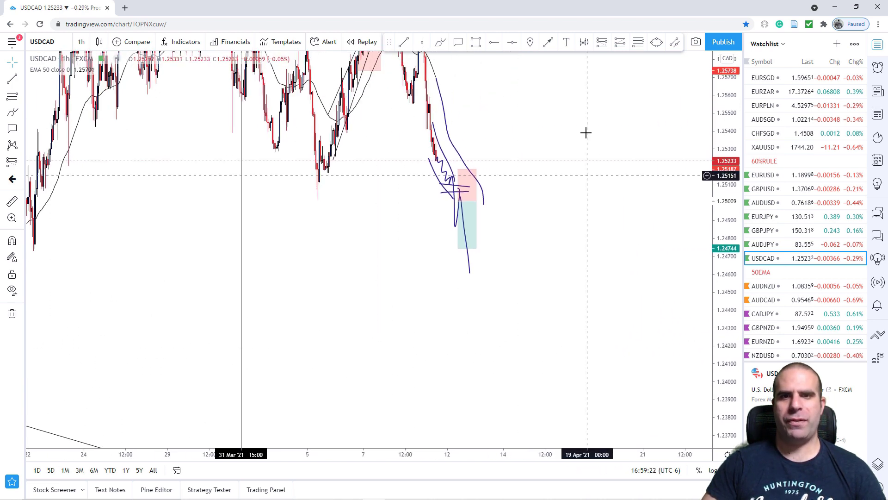
drag(572, 154, 558, 286)
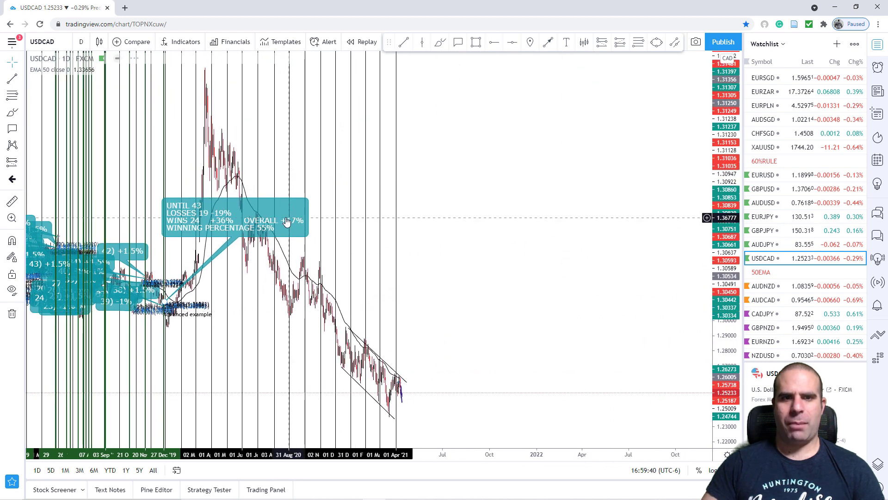
Move the "UNTIL 43" results callout on the daily chart into the empty area after the candles, and return it over the early 2020 candles
drag(296, 223, 541, 171)
drag(527, 243, 476, 280)
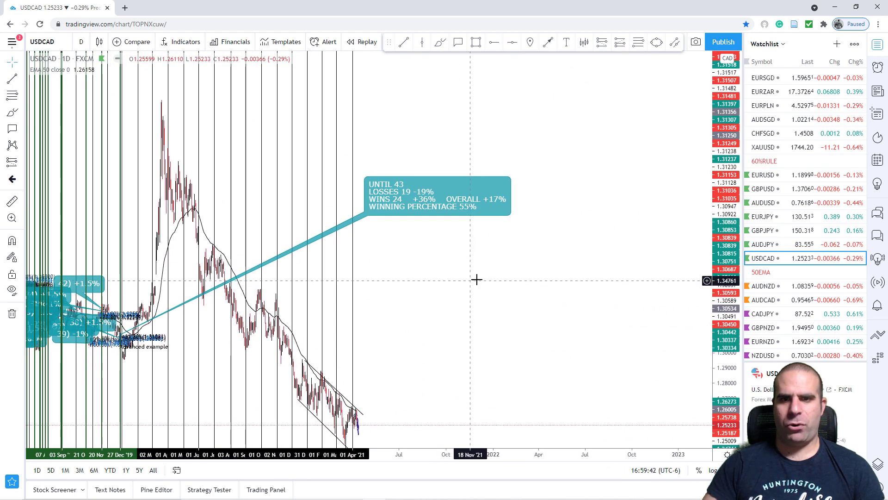
drag(727, 306, 727, 198)
scroll(381, 202, up, 1)
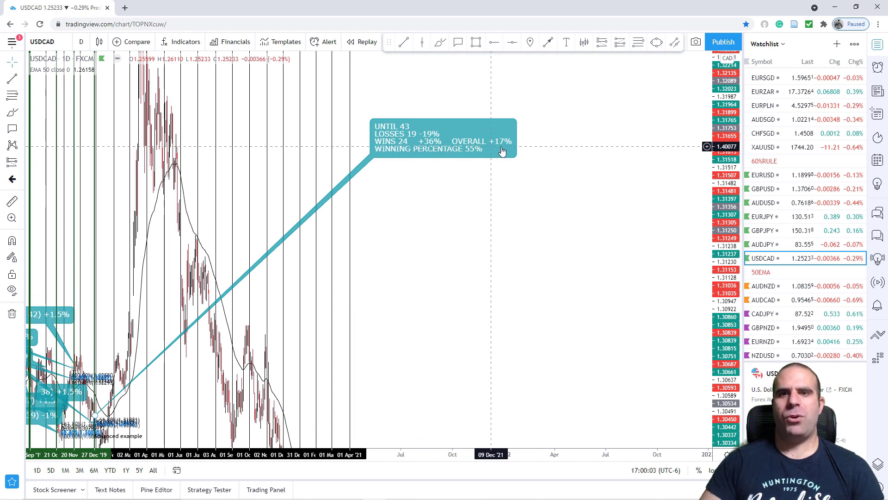
drag(481, 148, 432, 145)
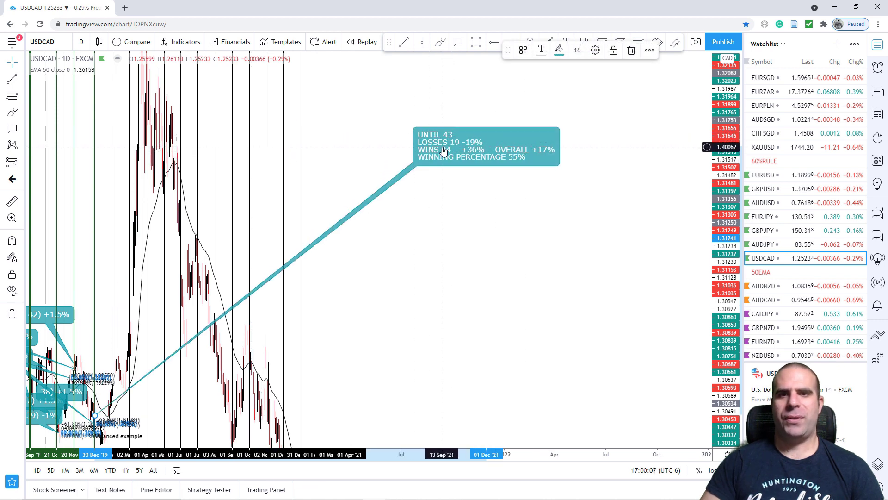
drag(498, 150, 306, 142)
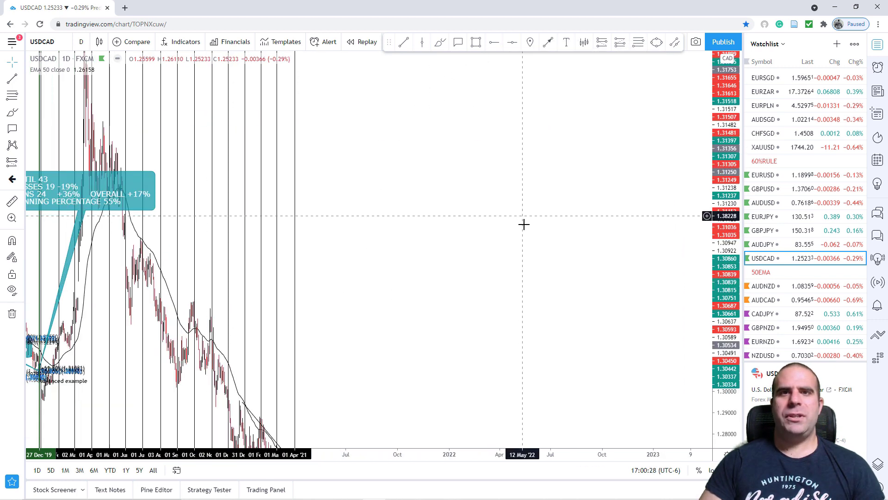
Sketch a stick figure with a face in the empty area after the USDCAD daily candles
drag(727, 104, 727, 218)
scroll(573, 193, down, 2)
drag(579, 210, 488, 220)
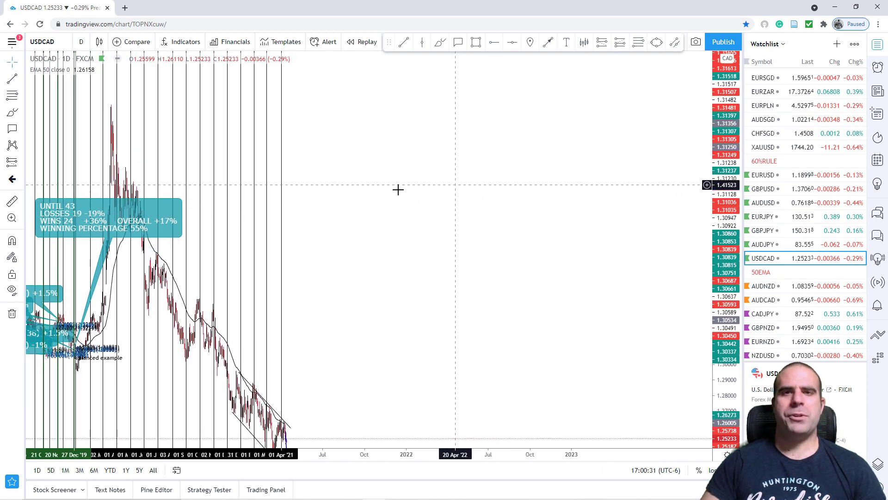
scroll(369, 216, up, 2)
drag(316, 235, 423, 219)
drag(365, 243, 333, 257)
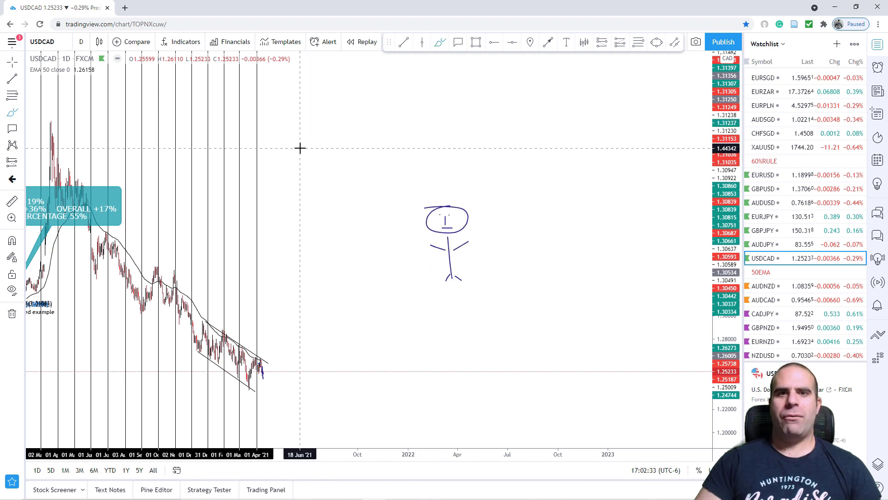
Draw two arrows pointing toward the stick figure from either side and handwrite "Fake Gurus" above the first one
mouse_move(308, 148)
mouse_down()
mouse_move(390, 191)
mouse_move(393, 183)
mouse_move(389, 197)
mouse_move(376, 199)
mouse_up()
drag(532, 122, 488, 174)
mouse_move(485, 160)
mouse_down()
mouse_move(477, 172)
mouse_move(508, 175)
mouse_up()
mouse_move(298, 139)
mouse_down()
mouse_move(313, 104)
mouse_move(322, 137)
mouse_move(347, 135)
mouse_move(354, 122)
mouse_move(356, 138)
mouse_move(394, 126)
mouse_move(374, 160)
mouse_move(406, 145)
mouse_up()
drag(410, 144, 424, 159)
drag(443, 137, 430, 157)
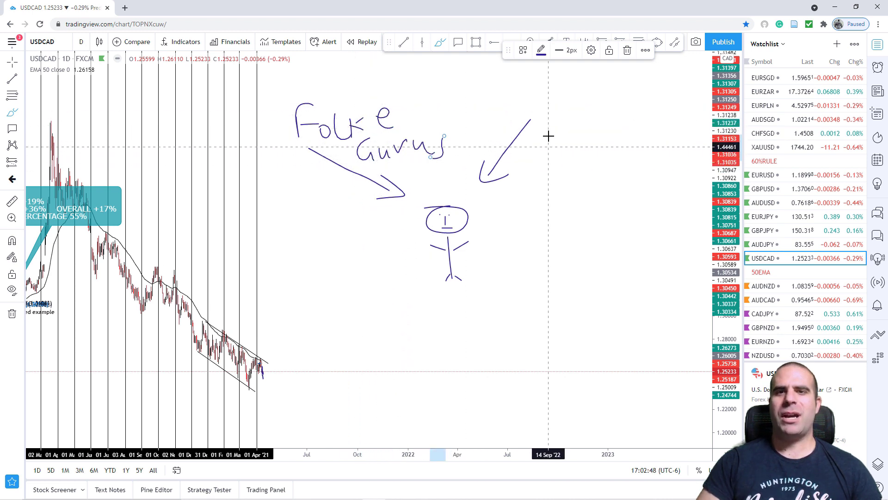
Handwrite "FTMO" at the tail of the second arrow and frame it with a box
mouse_move(550, 111)
mouse_down()
mouse_move(552, 134)
mouse_move(567, 103)
mouse_move(579, 119)
mouse_move(620, 100)
mouse_move(600, 140)
mouse_move(639, 129)
mouse_move(642, 138)
mouse_up()
drag(644, 103, 669, 113)
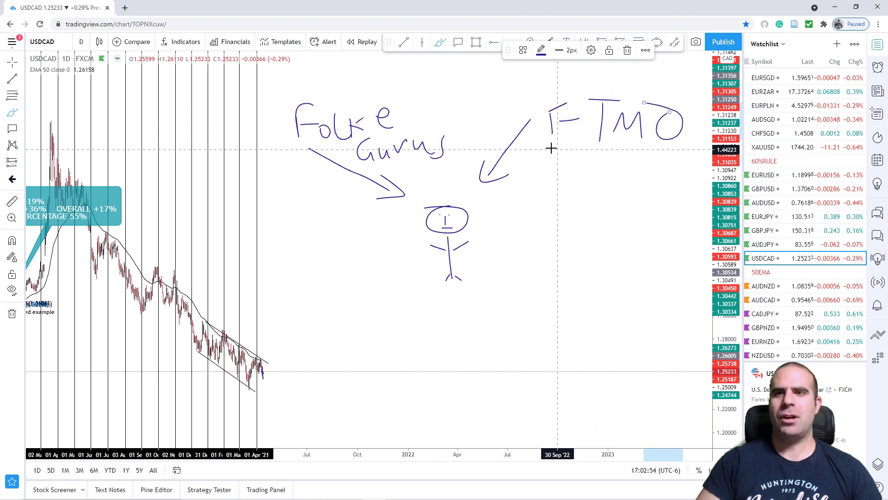
mouse_move(537, 148)
mouse_down()
mouse_move(545, 85)
mouse_move(615, 87)
mouse_move(698, 114)
mouse_move(694, 153)
mouse_move(527, 149)
mouse_up()
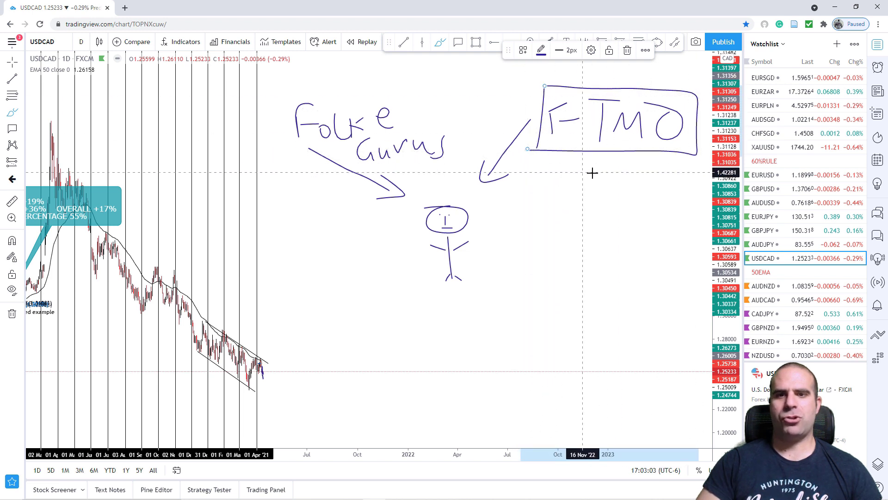
Circle the "Fake Gurus" label and draw a third arrow pointing at the stick figure
drag(638, 258, 529, 266)
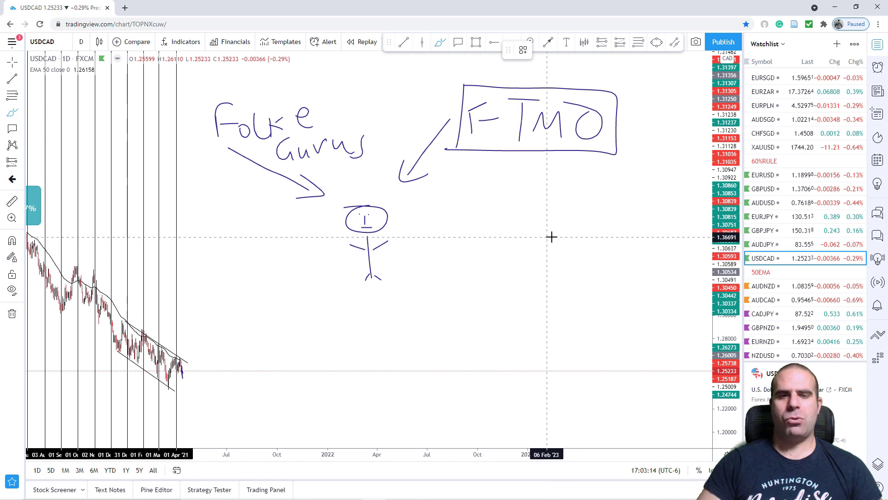
mouse_move(209, 97)
mouse_down()
mouse_move(347, 115)
mouse_move(238, 88)
mouse_up()
mouse_move(591, 270)
mouse_down()
mouse_move(459, 237)
mouse_move(495, 270)
mouse_up()
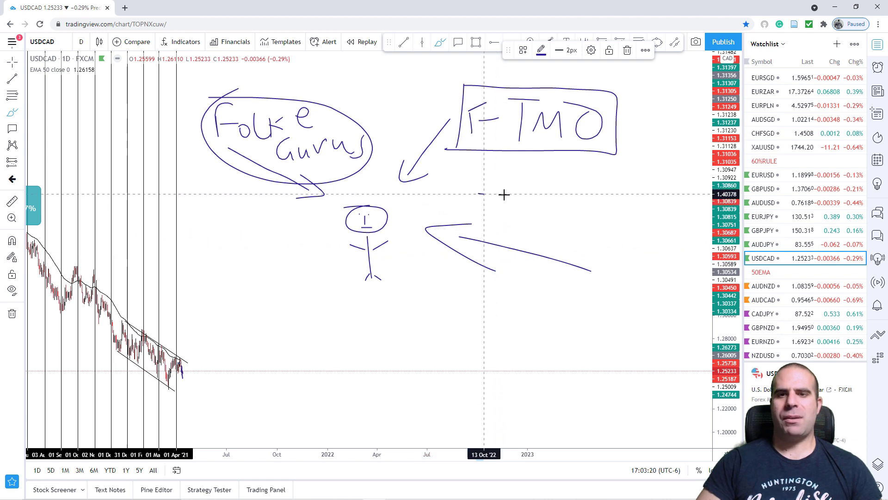
Handwrite "70% 3:1" above the third arrow and encircle it with two freehand loops
mouse_move(479, 194)
mouse_down()
mouse_move(491, 238)
mouse_move(506, 216)
mouse_up()
drag(546, 194, 544, 195)
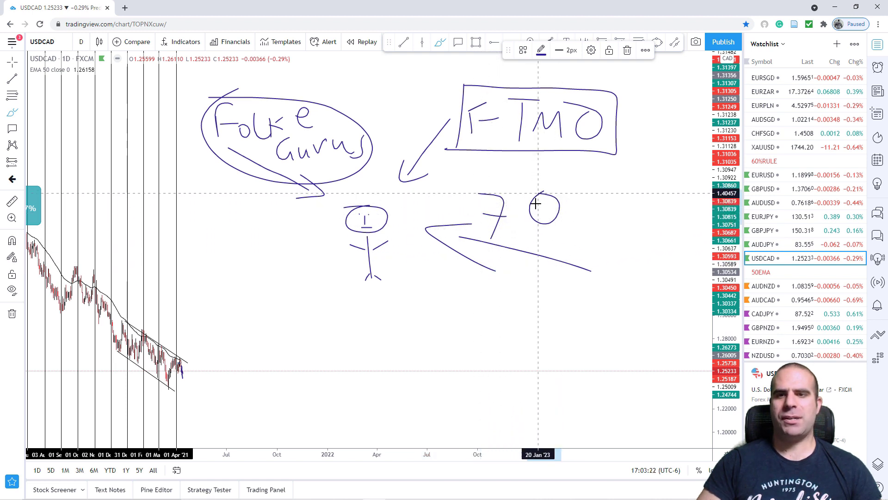
mouse_move(597, 189)
mouse_down()
mouse_move(565, 236)
mouse_move(574, 191)
mouse_up()
drag(578, 225, 582, 227)
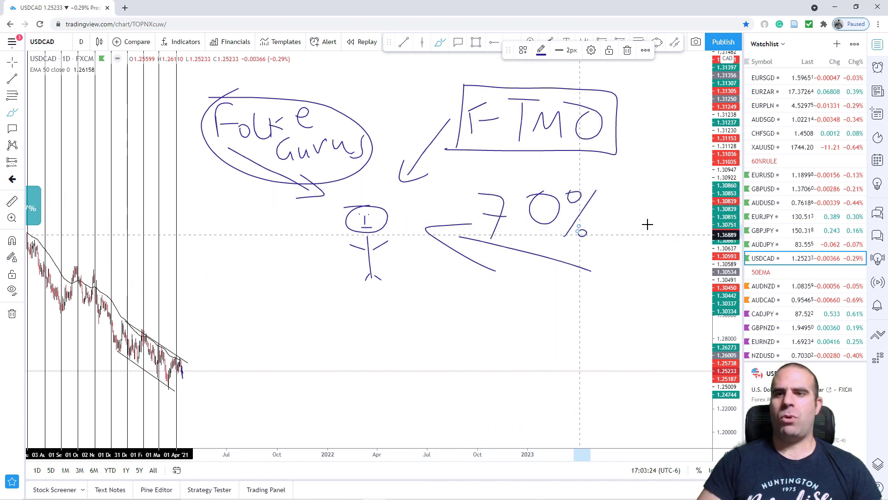
drag(622, 191, 625, 229)
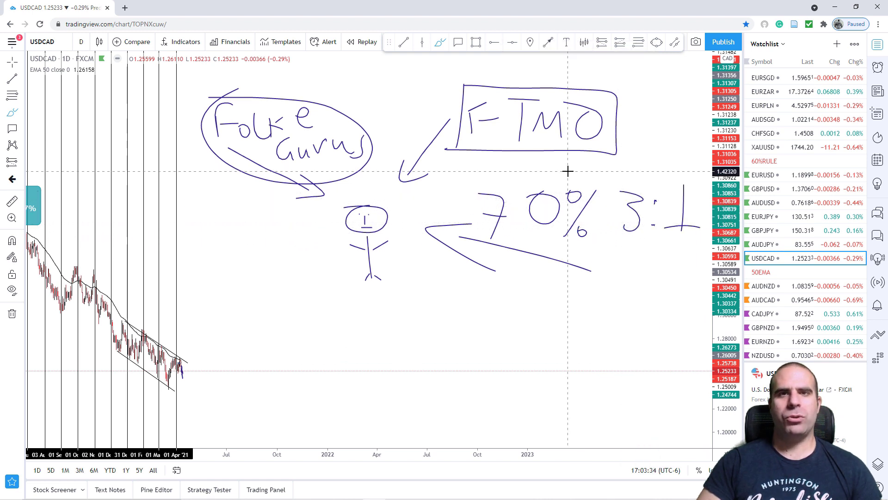
mouse_move(562, 167)
mouse_down()
mouse_move(472, 165)
mouse_move(575, 260)
mouse_move(686, 240)
mouse_move(673, 175)
mouse_up()
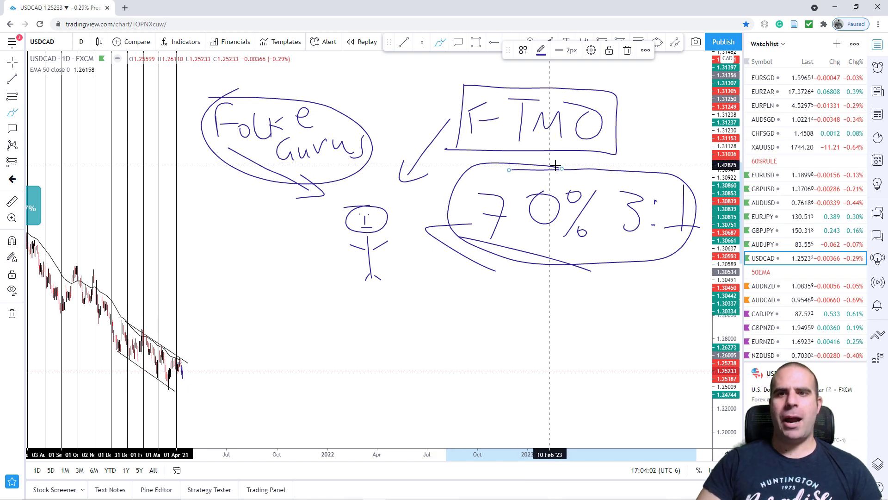
mouse_move(564, 159)
mouse_down()
mouse_move(446, 162)
mouse_move(476, 276)
mouse_move(671, 275)
mouse_move(676, 184)
mouse_up()
drag(676, 185, 542, 158)
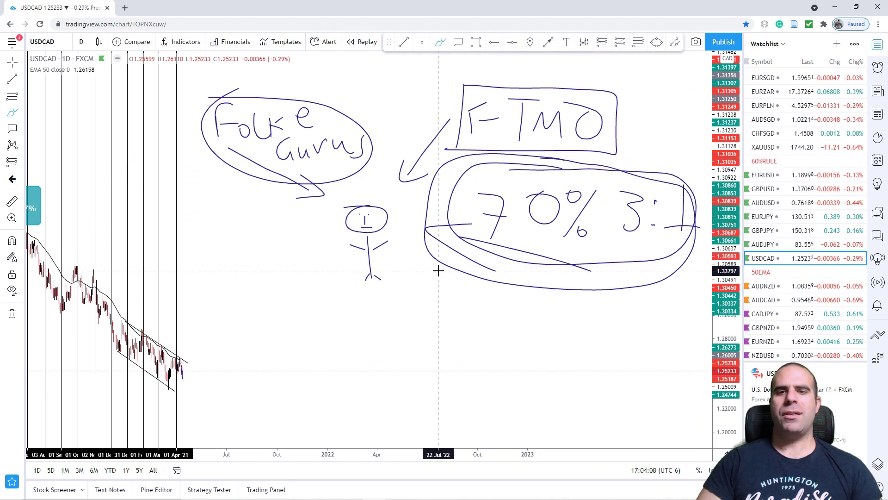
Strike through the circled "70% 3:1" note with a slanted stroke and a large X
drag(439, 270, 572, 253)
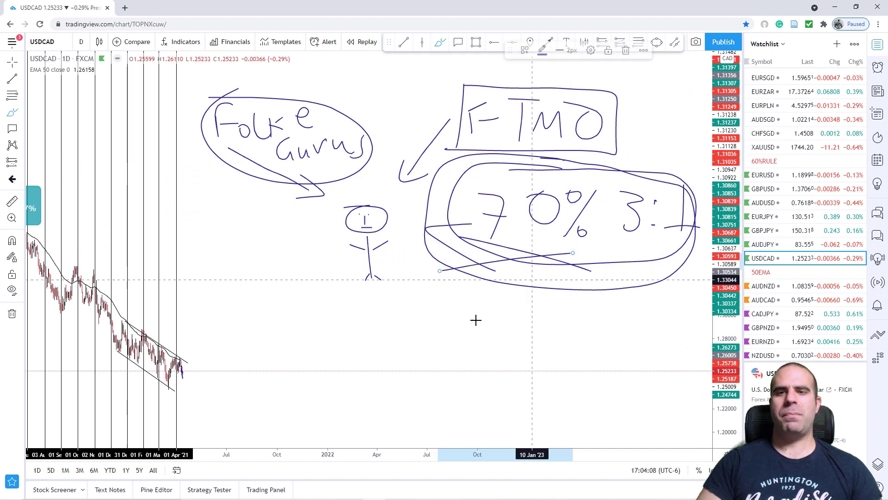
drag(456, 330, 648, 195)
drag(492, 155, 652, 301)
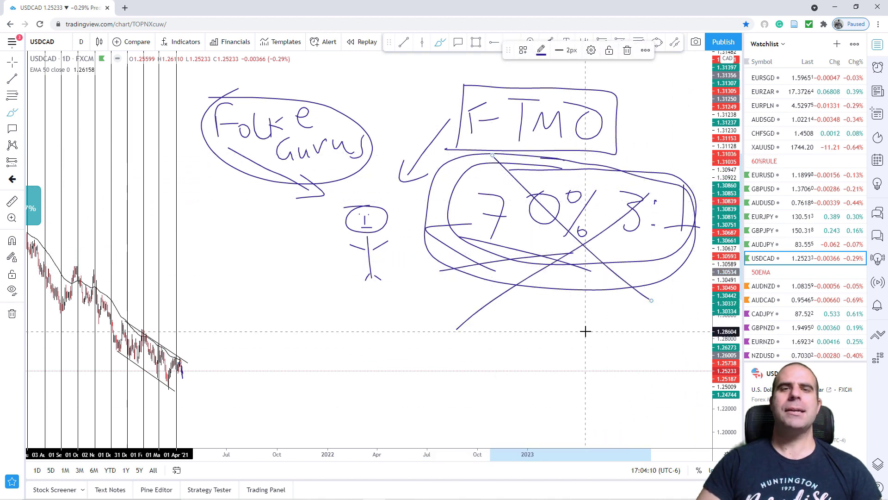
key(Escape)
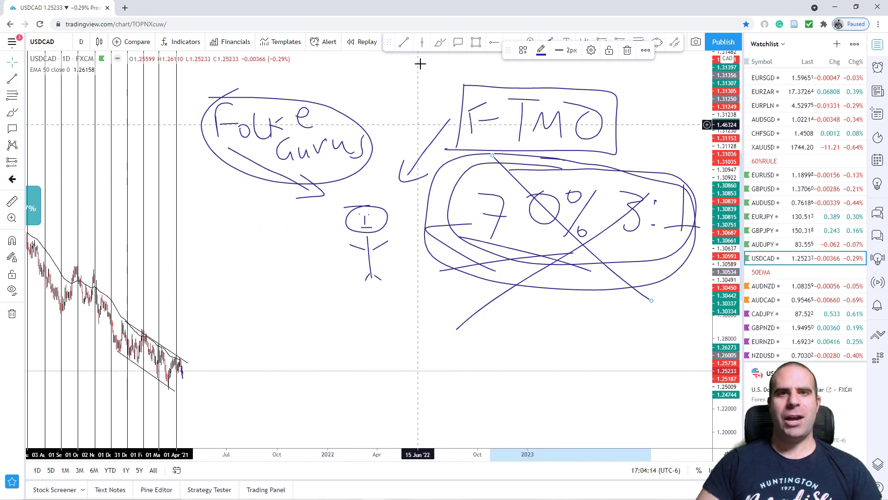
Draw an arrow down from the stick figure to handwritten, underlined "LIKE" and "SUB", and circle the figure with its arrow
click(441, 43)
mouse_move(388, 189)
mouse_down()
mouse_move(341, 190)
mouse_move(373, 331)
mouse_move(388, 187)
mouse_up()
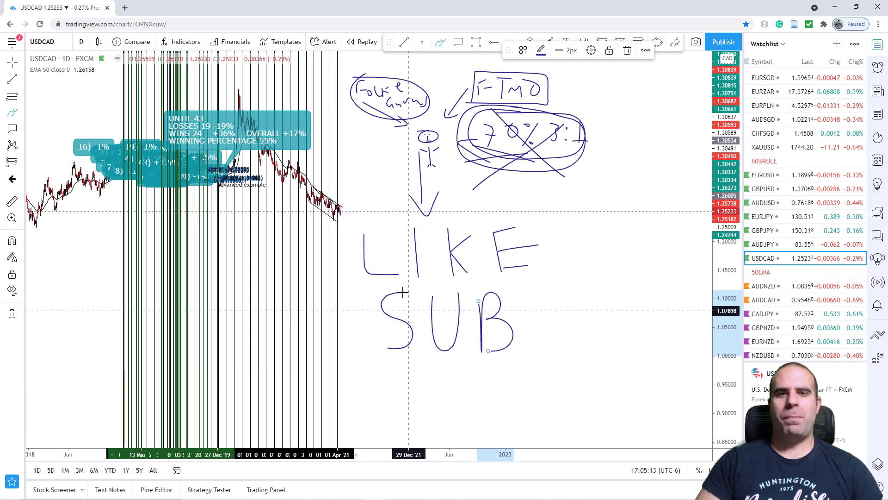
drag(367, 287, 580, 281)
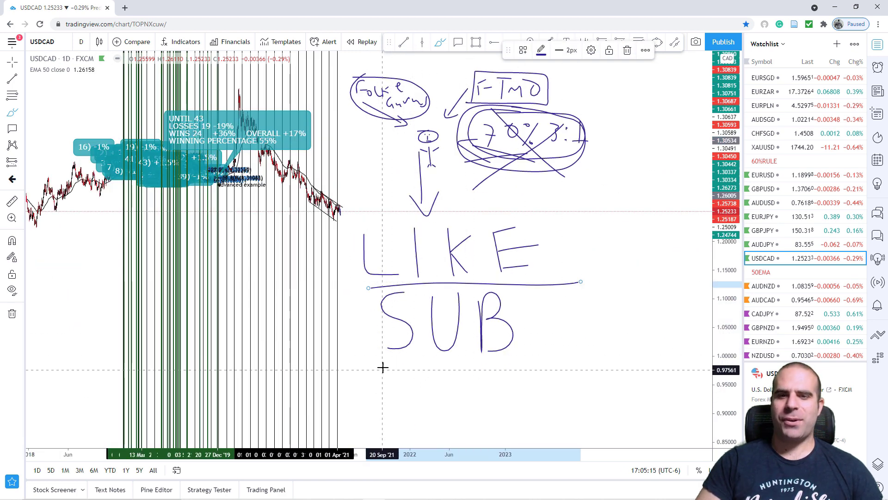
drag(406, 368, 573, 368)
mouse_move(423, 124)
mouse_down()
mouse_move(397, 212)
mouse_move(391, 129)
mouse_up()
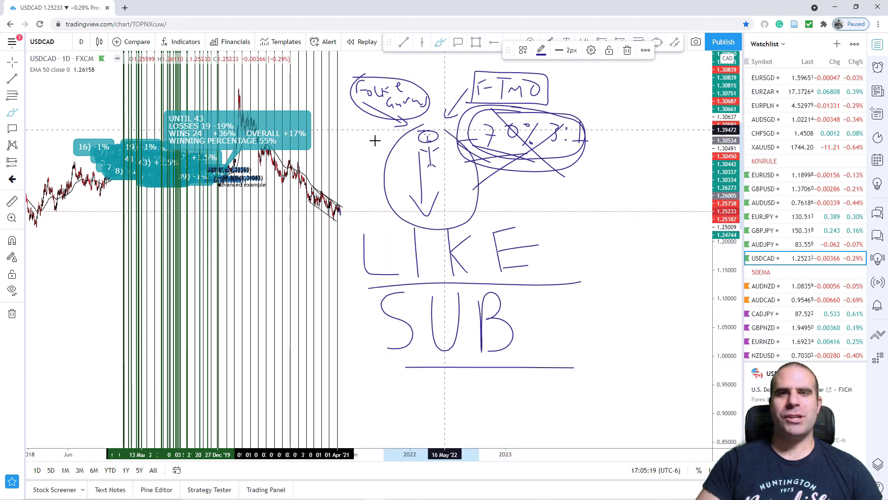